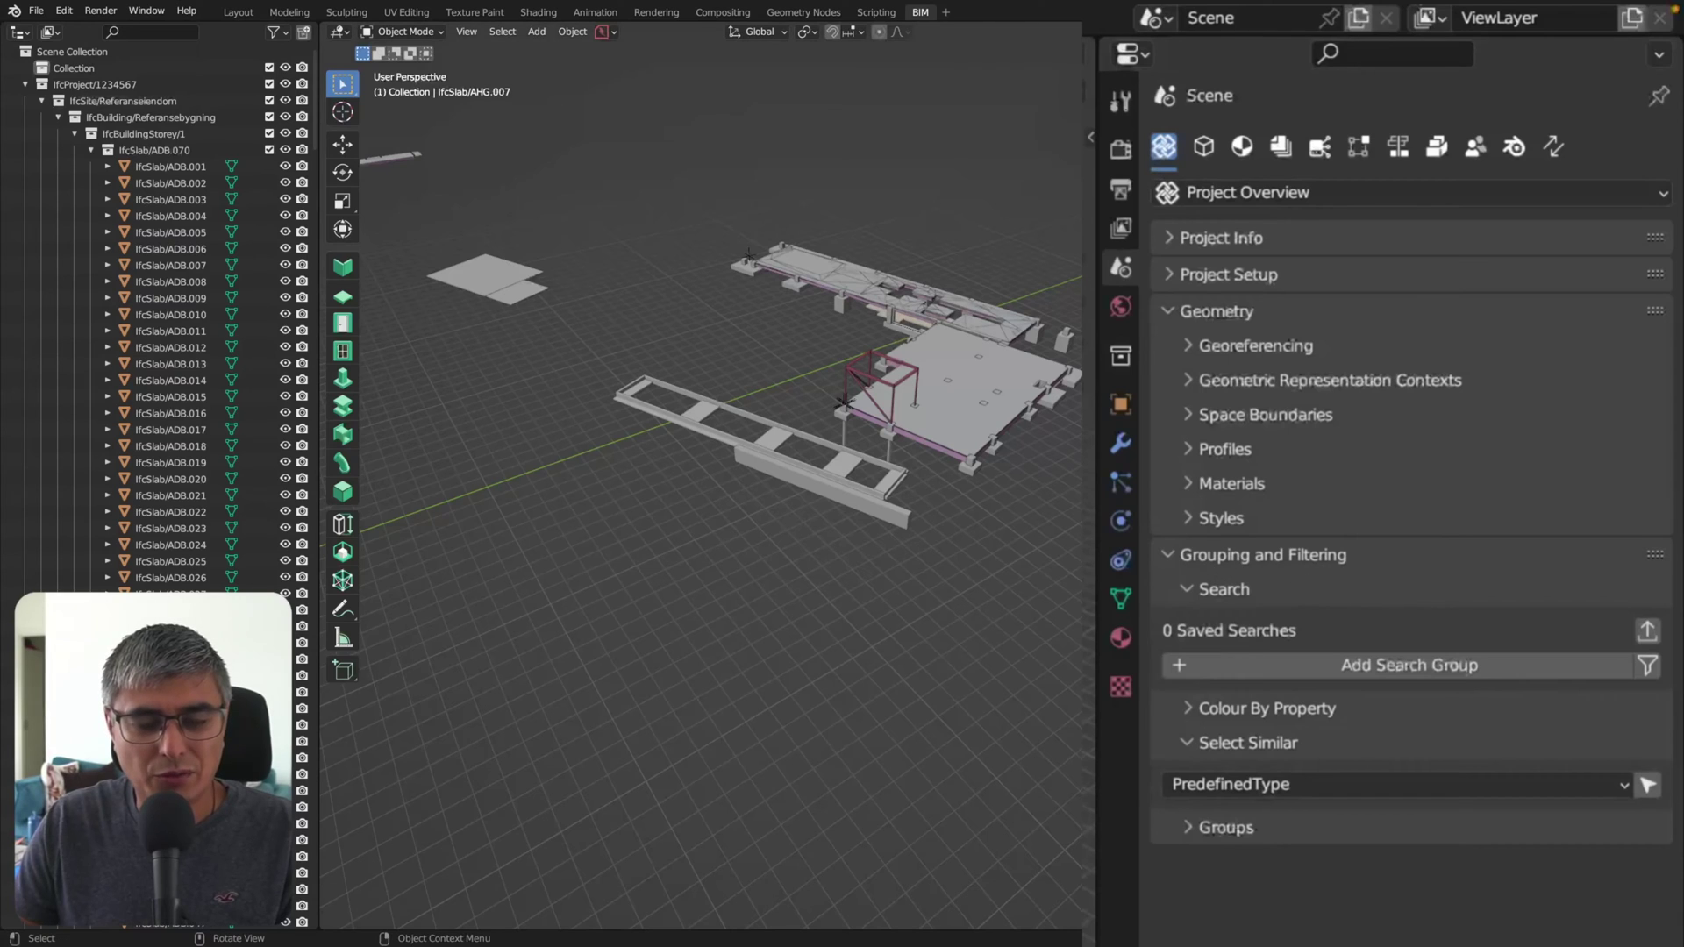
Step: Collapse the Select Similar section and add a new search group under Search
drag(1240, 443, 1370, 422)
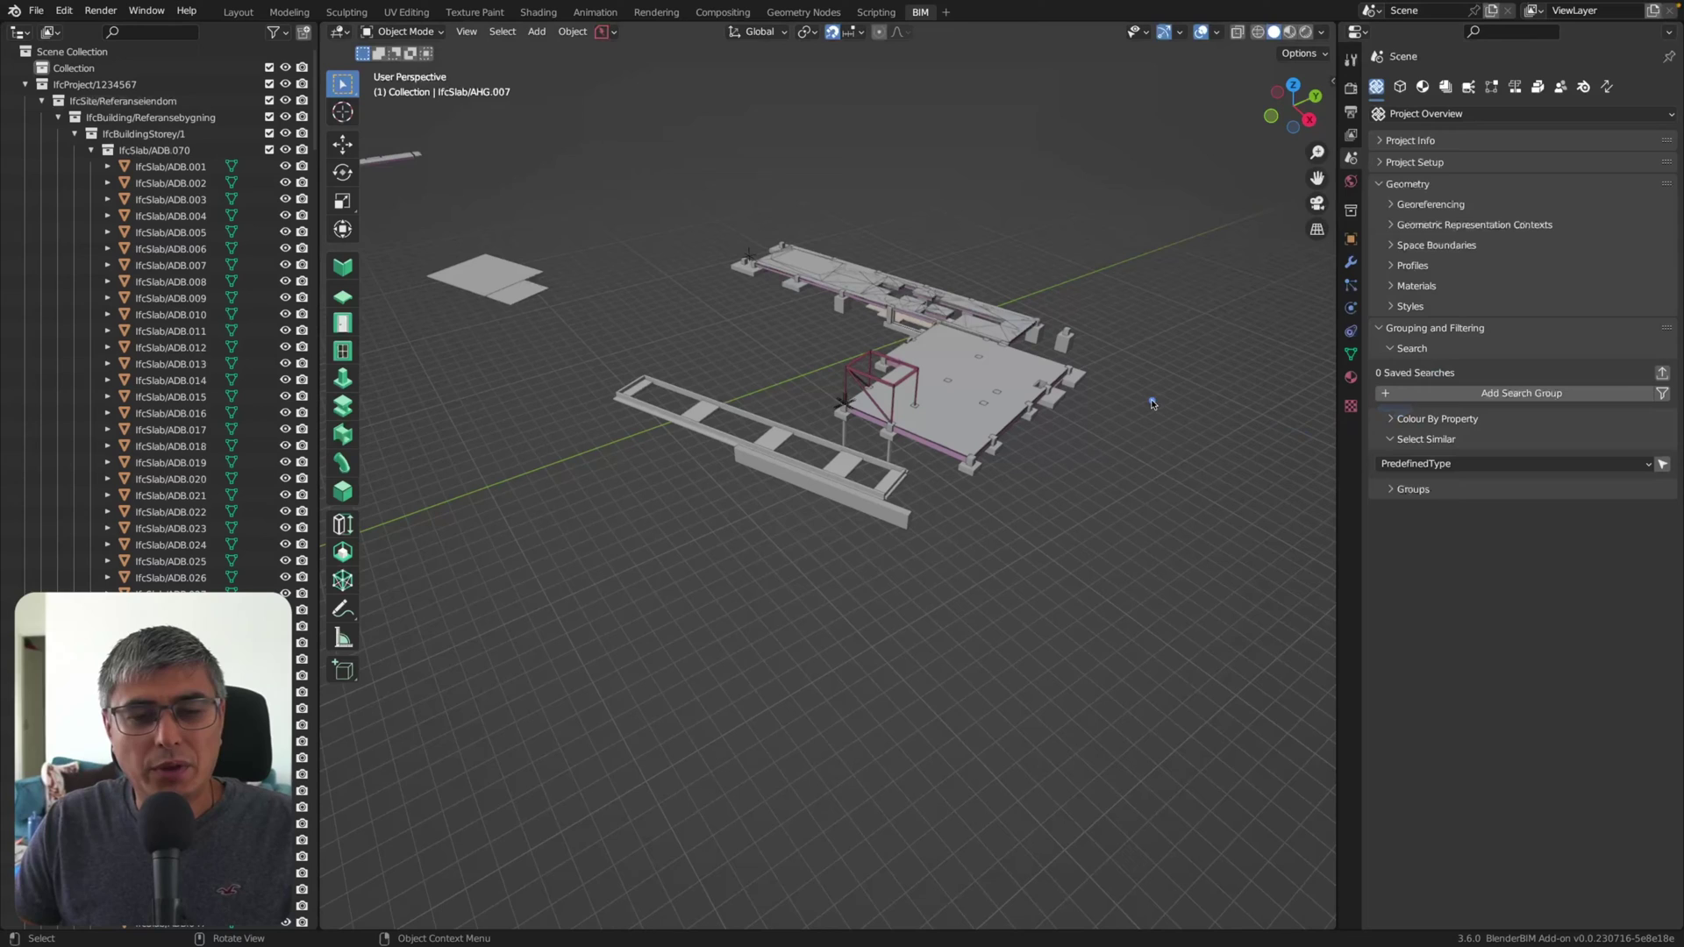
click(1390, 350)
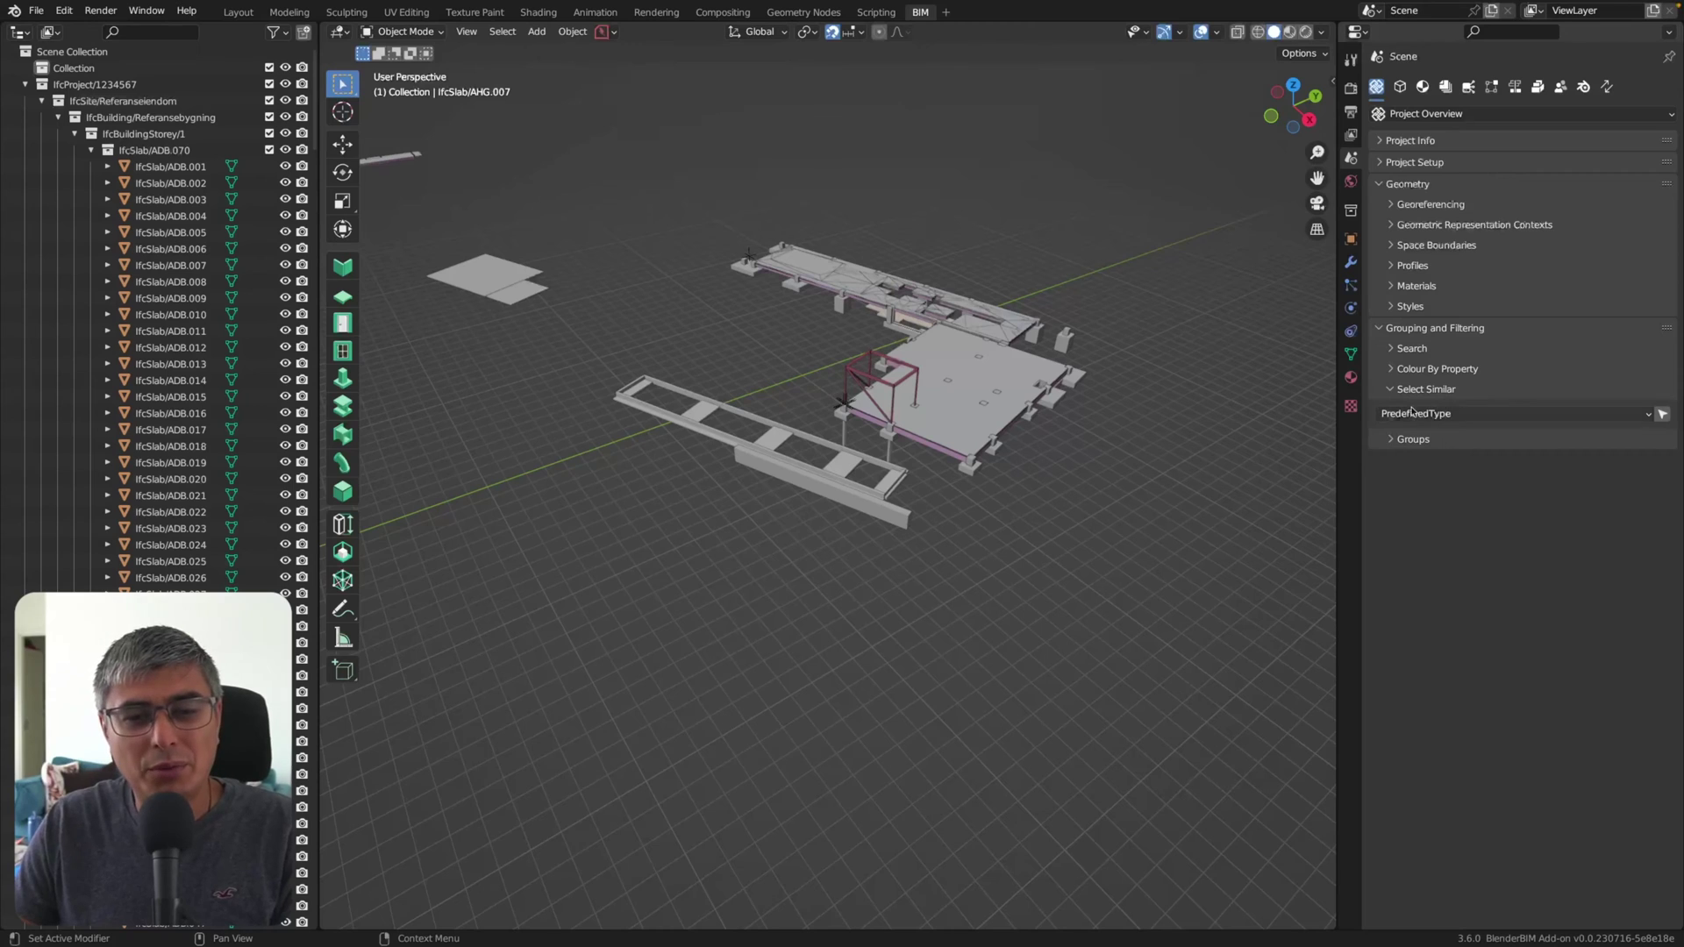
click(1390, 390)
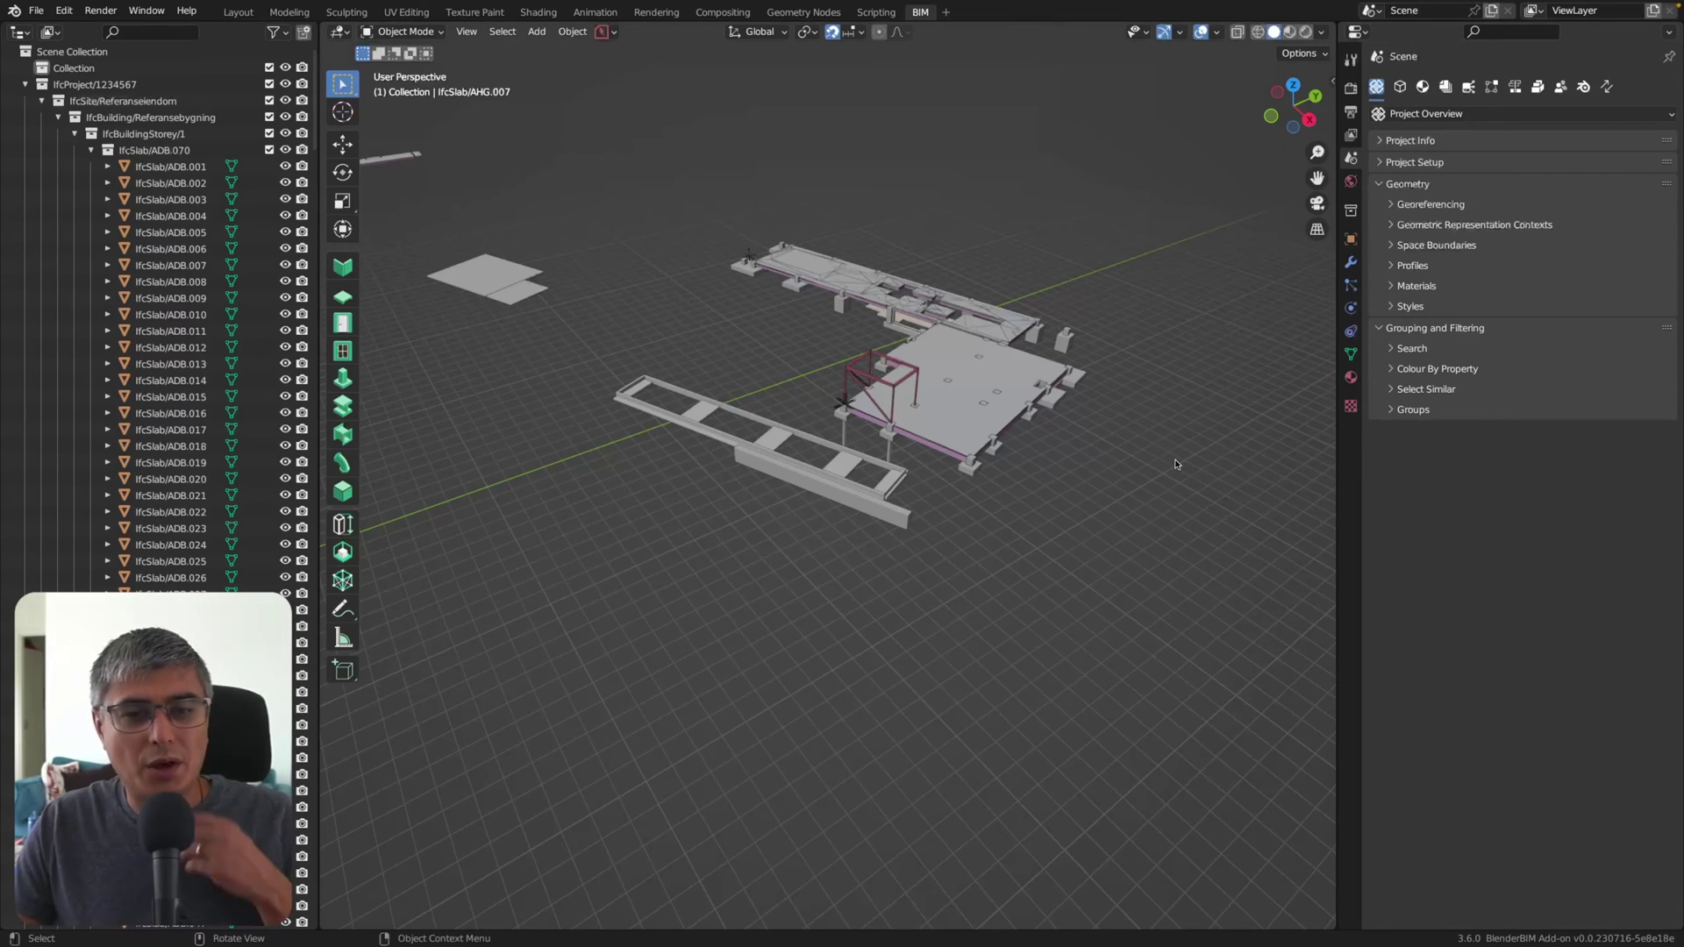
click(1390, 349)
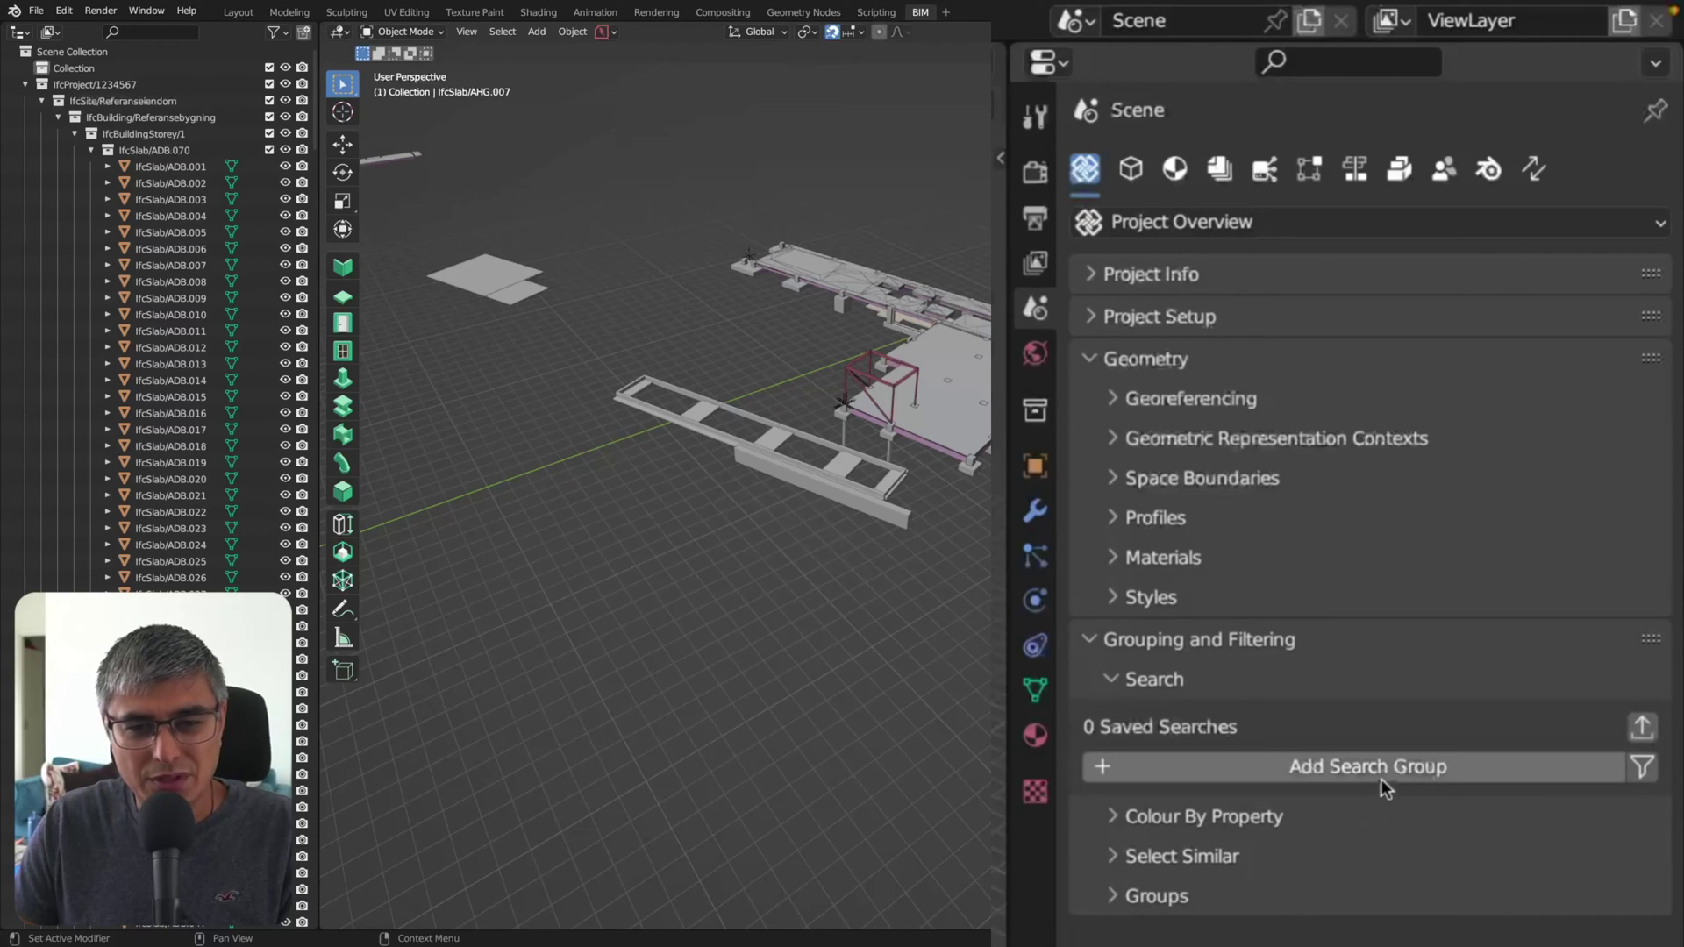
click(1382, 779)
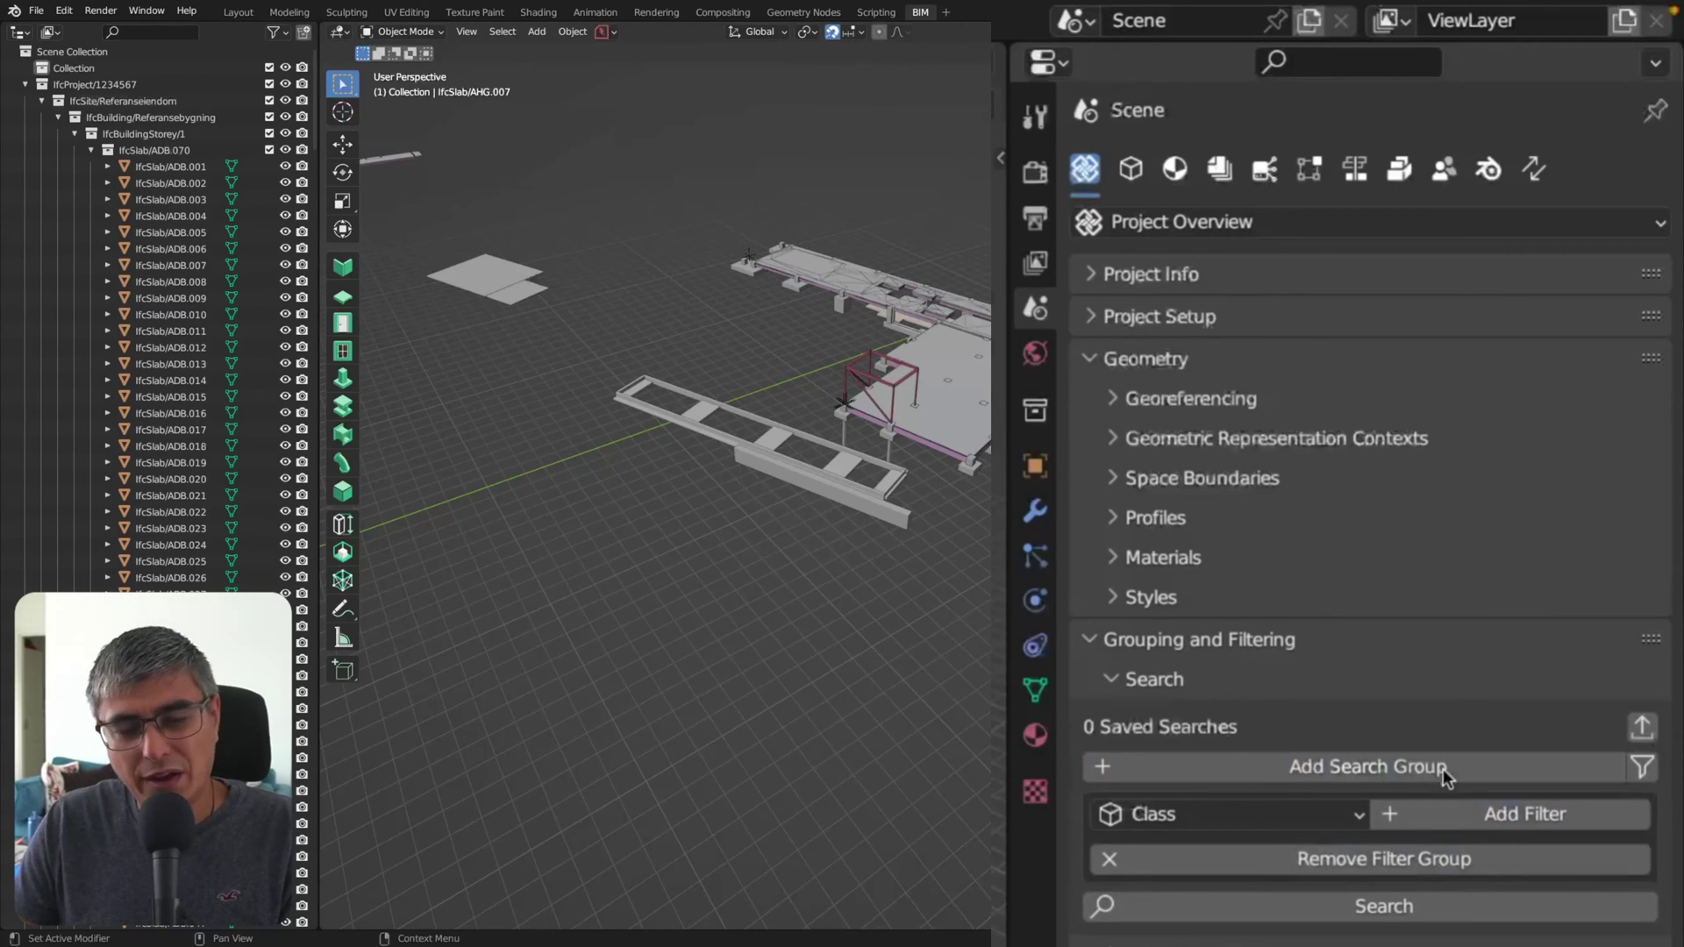
Step: Add a Class filter to the search group, set it to IfcBuildingElementProxy and run the search
middle_drag(1130, 468, 1142, 465)
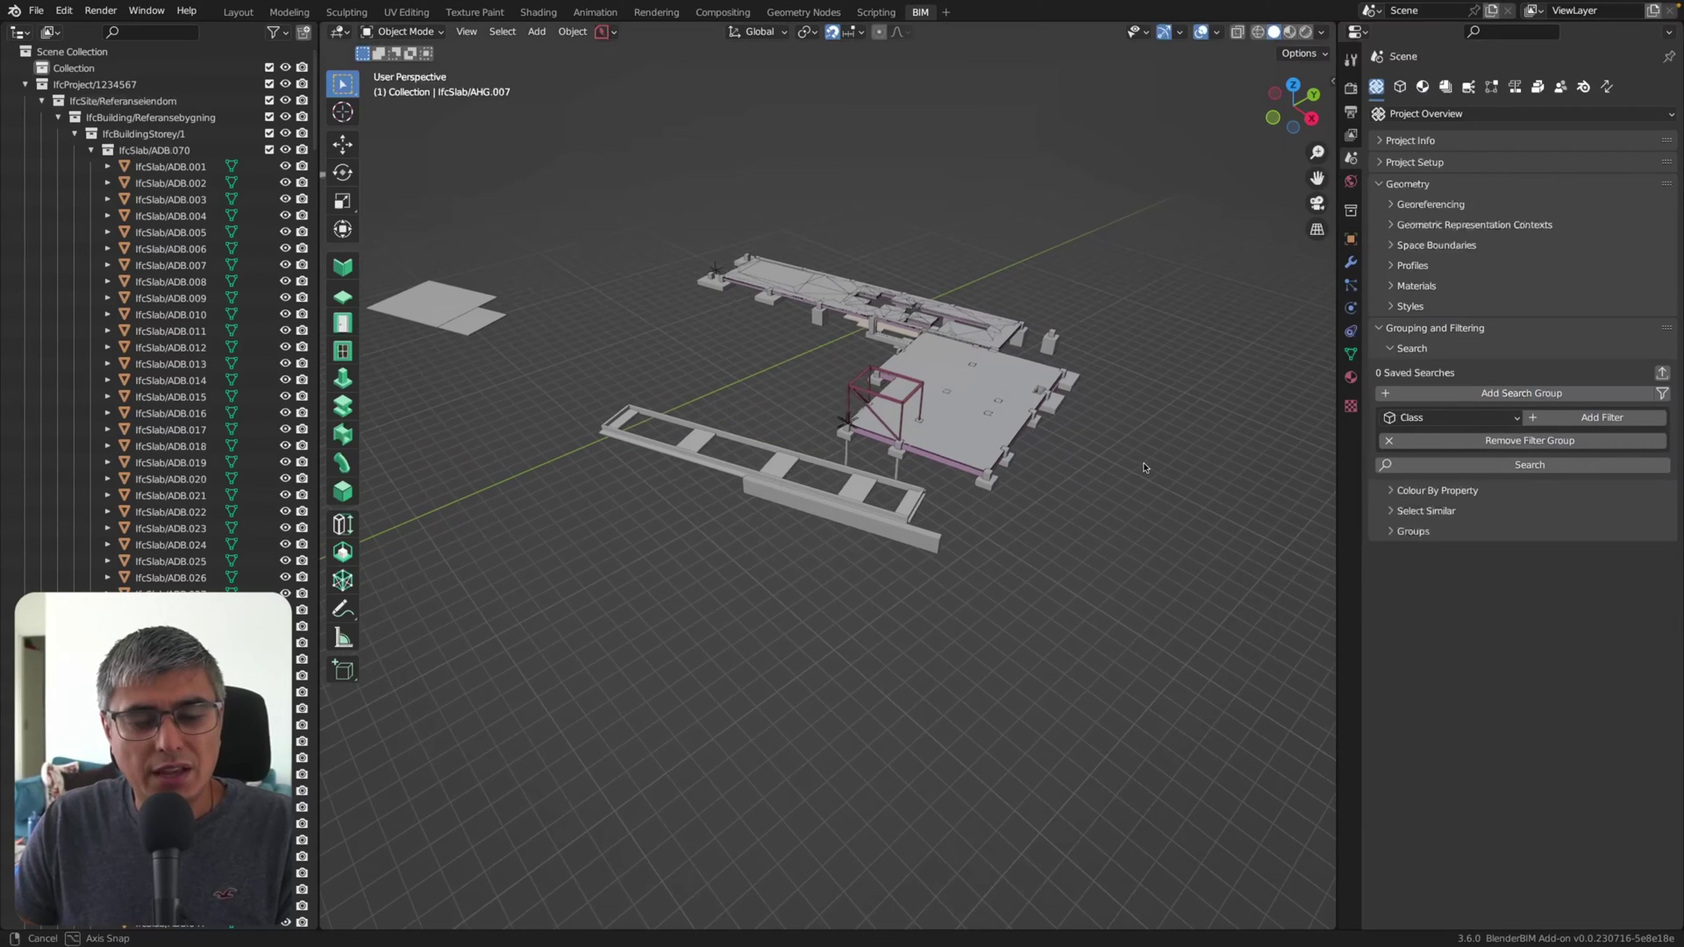
click(1465, 422)
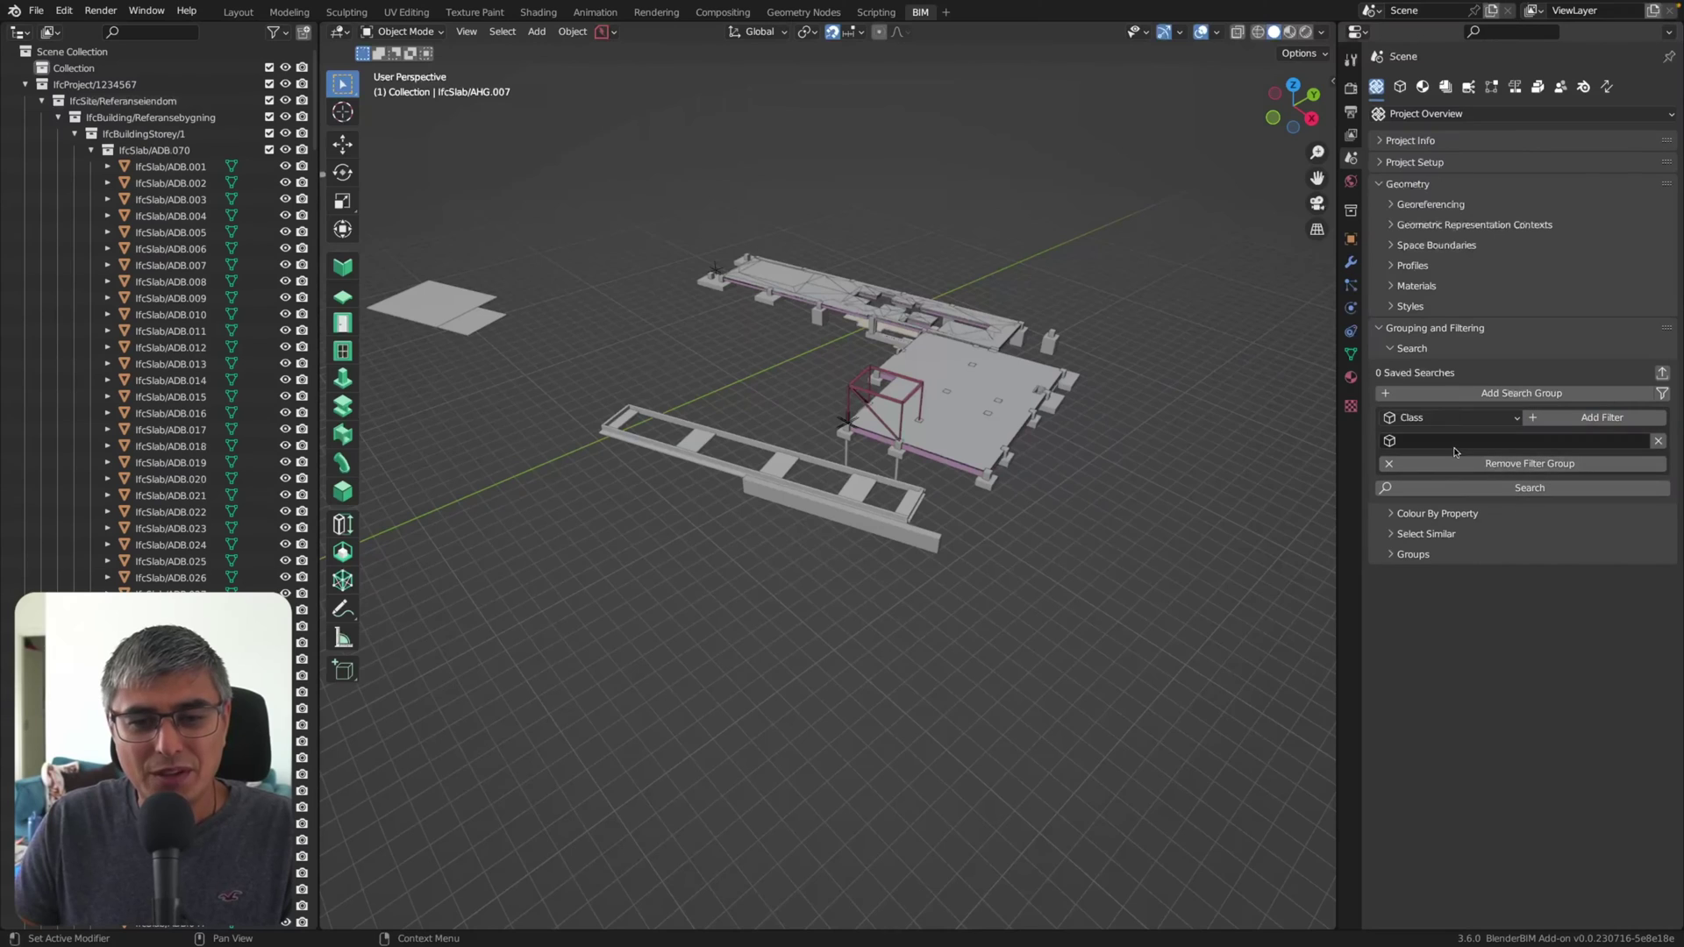
click(1458, 441)
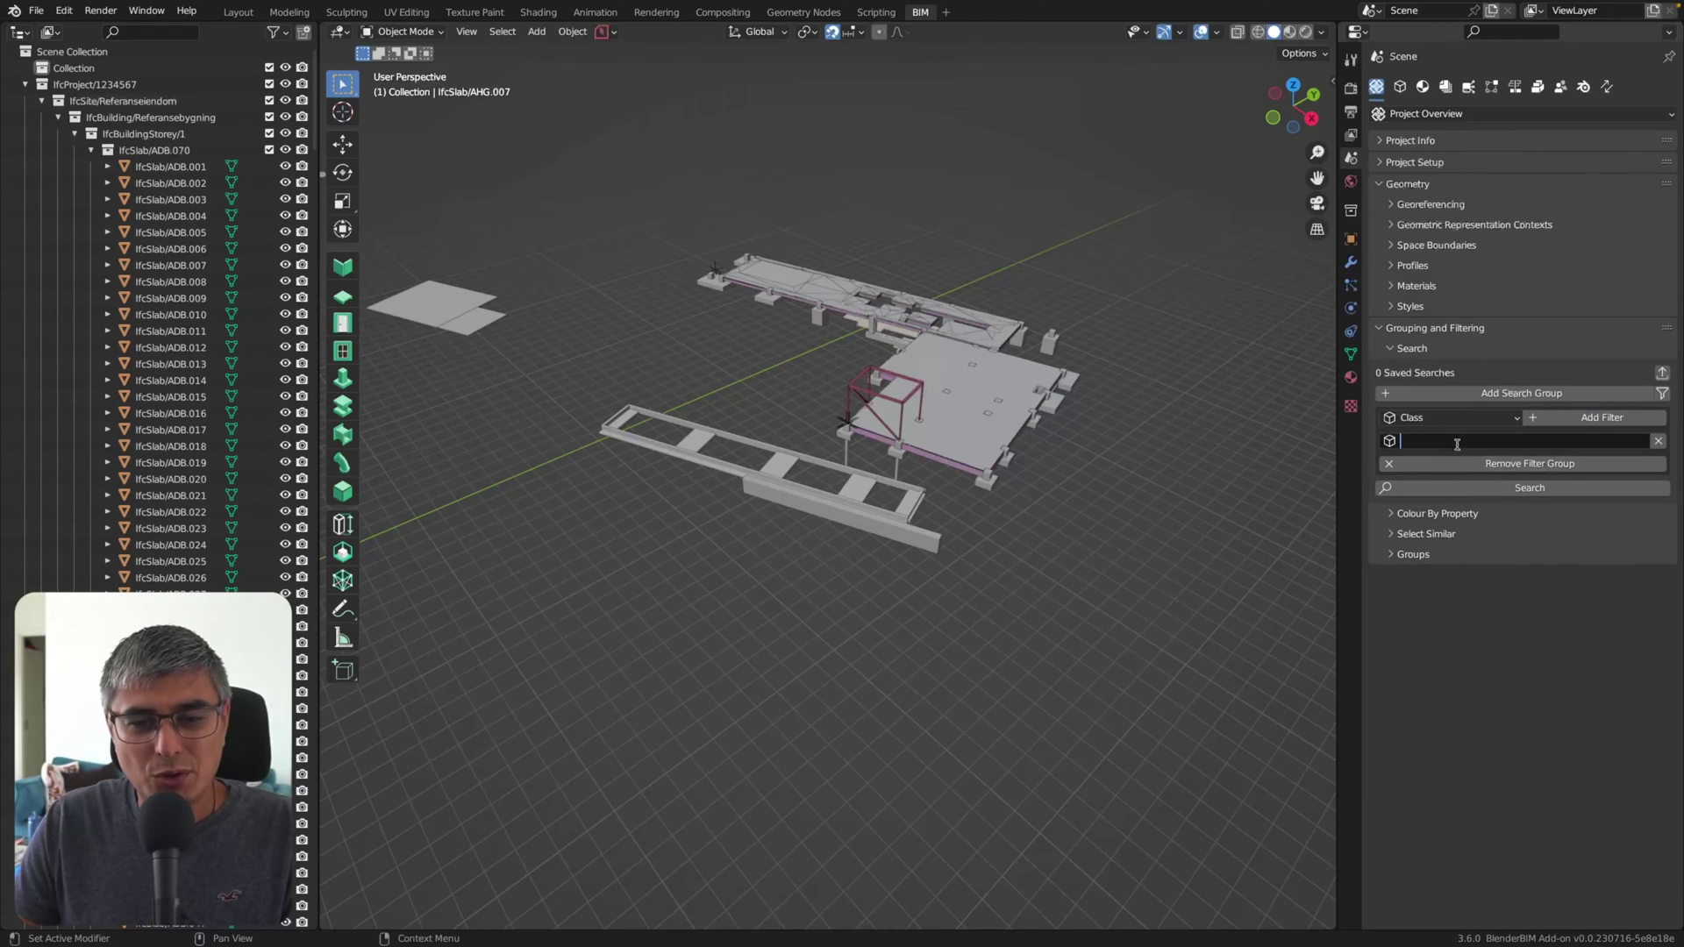
text(IfcBuildingProxy)
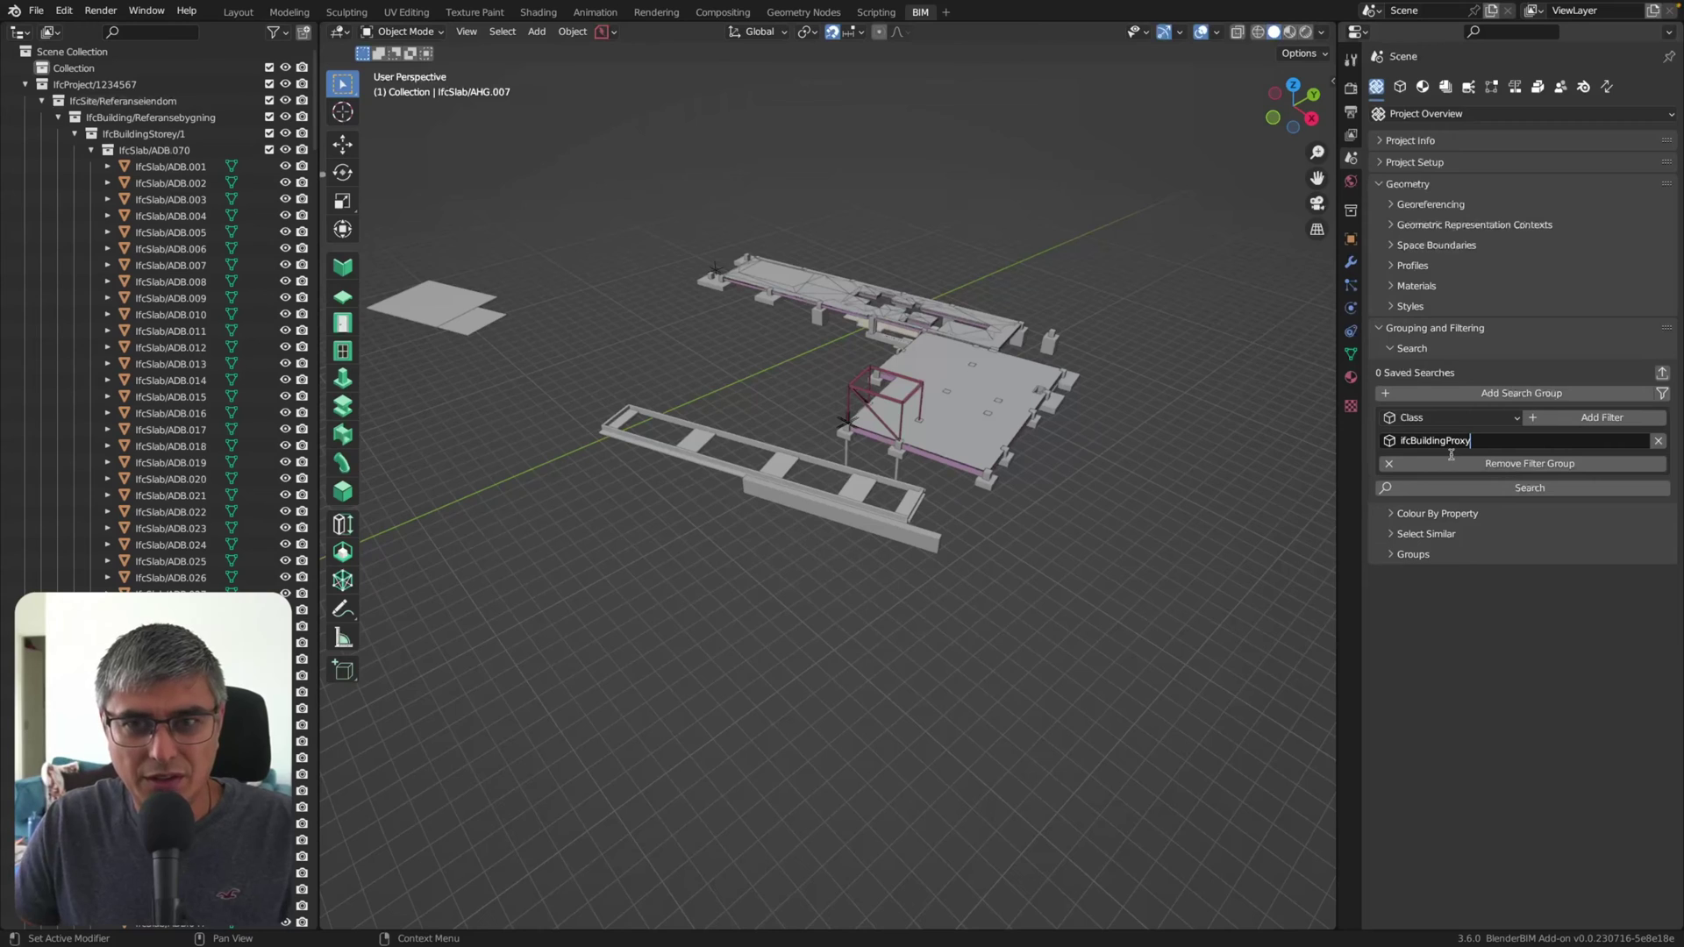
text(Element)
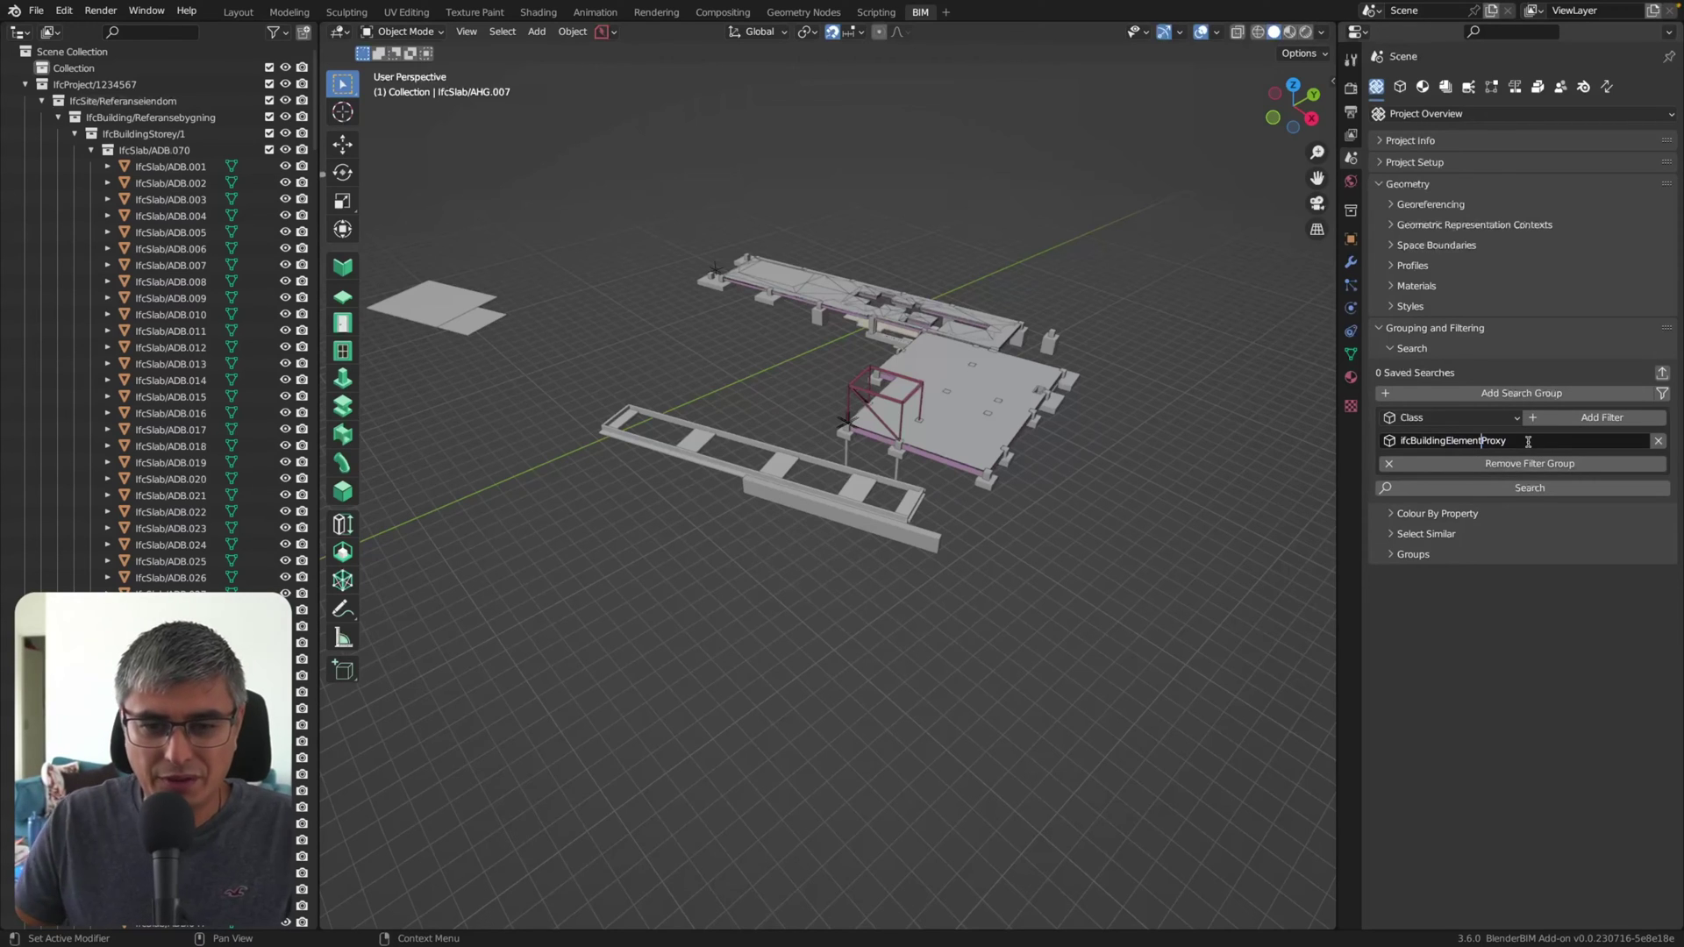
key(Return)
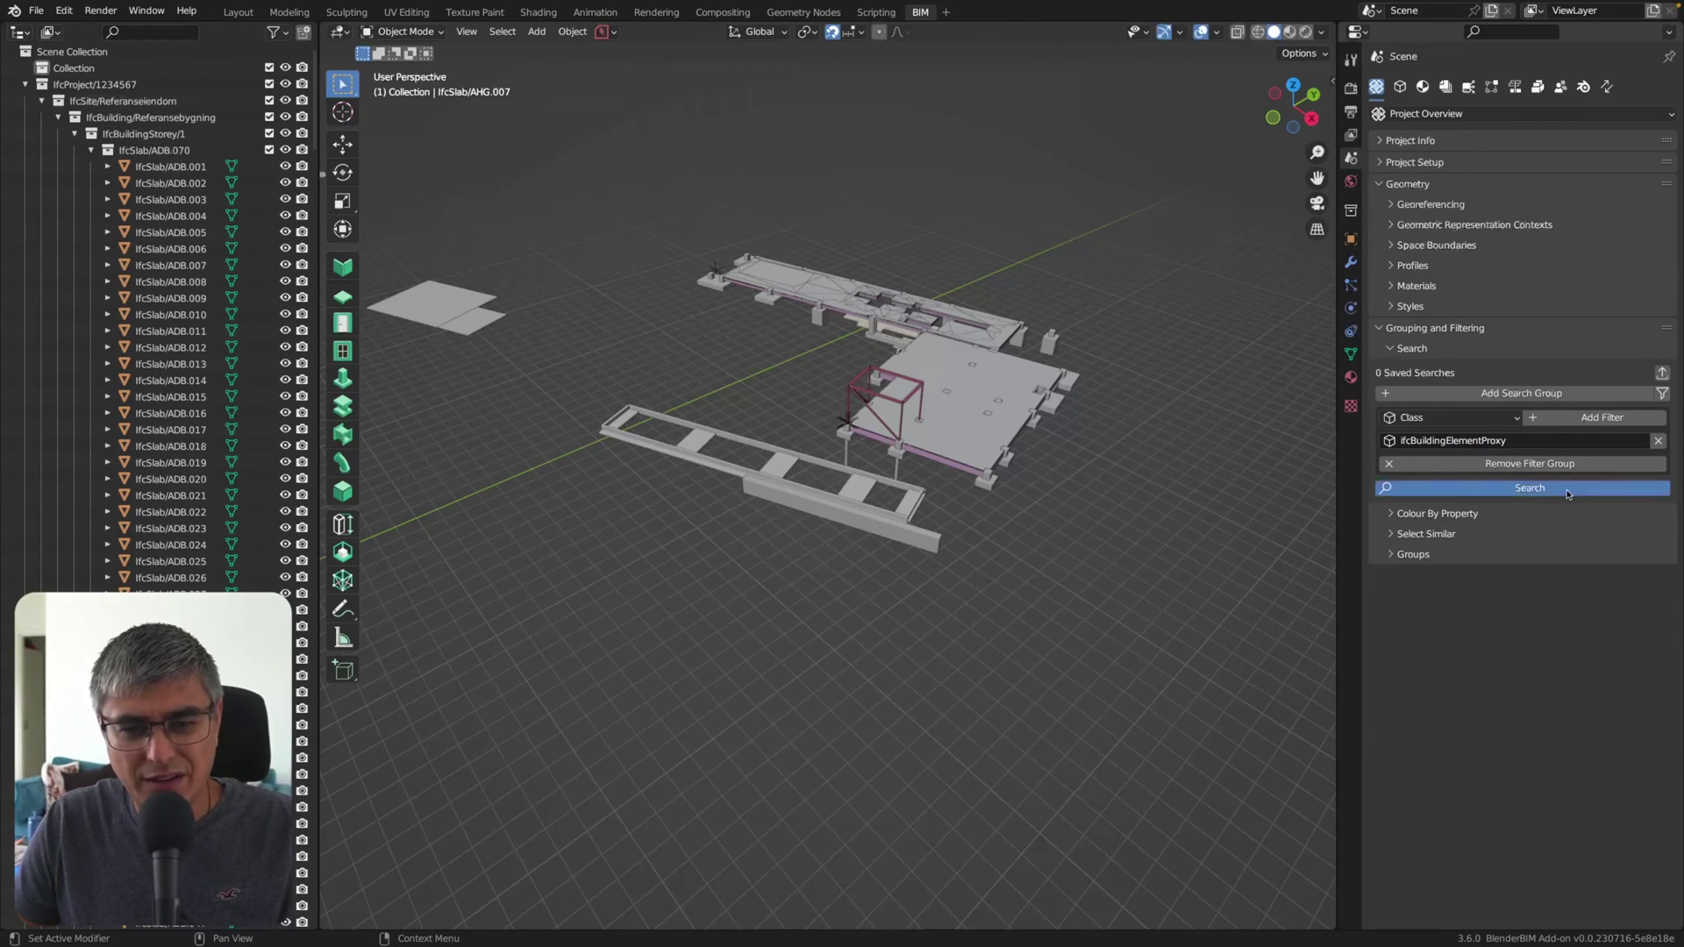
click(1567, 491)
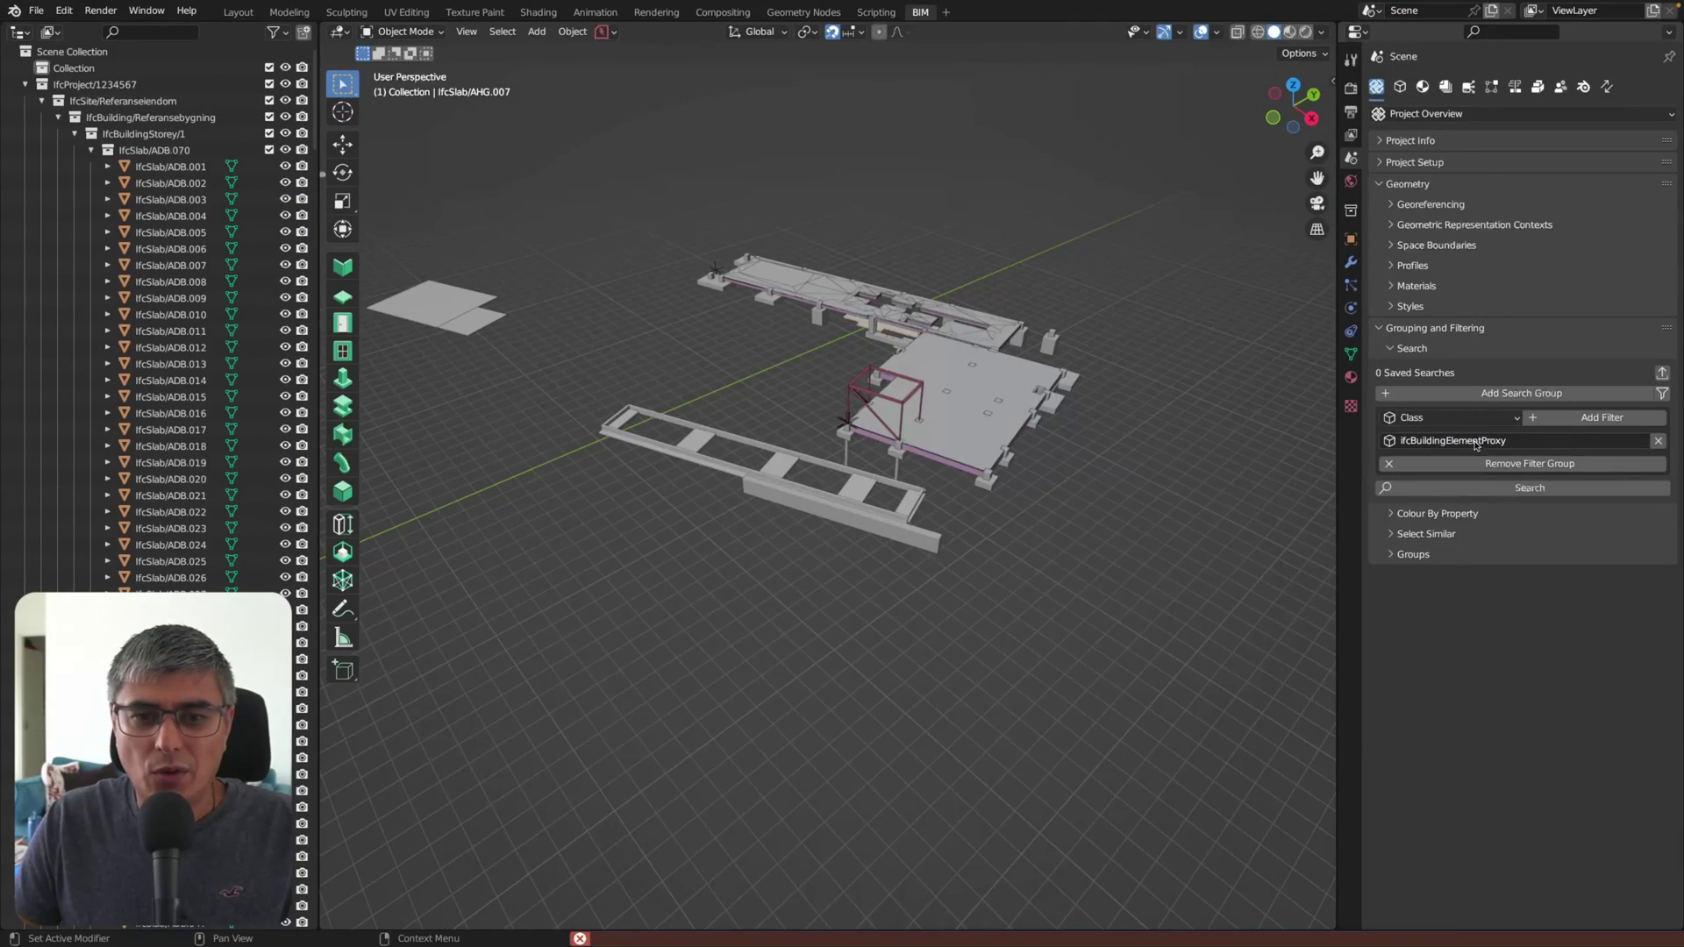
Step: Correct the start of the IfcBuildingElementProxy class filter value and run the search again
click(1414, 443)
key(Home)
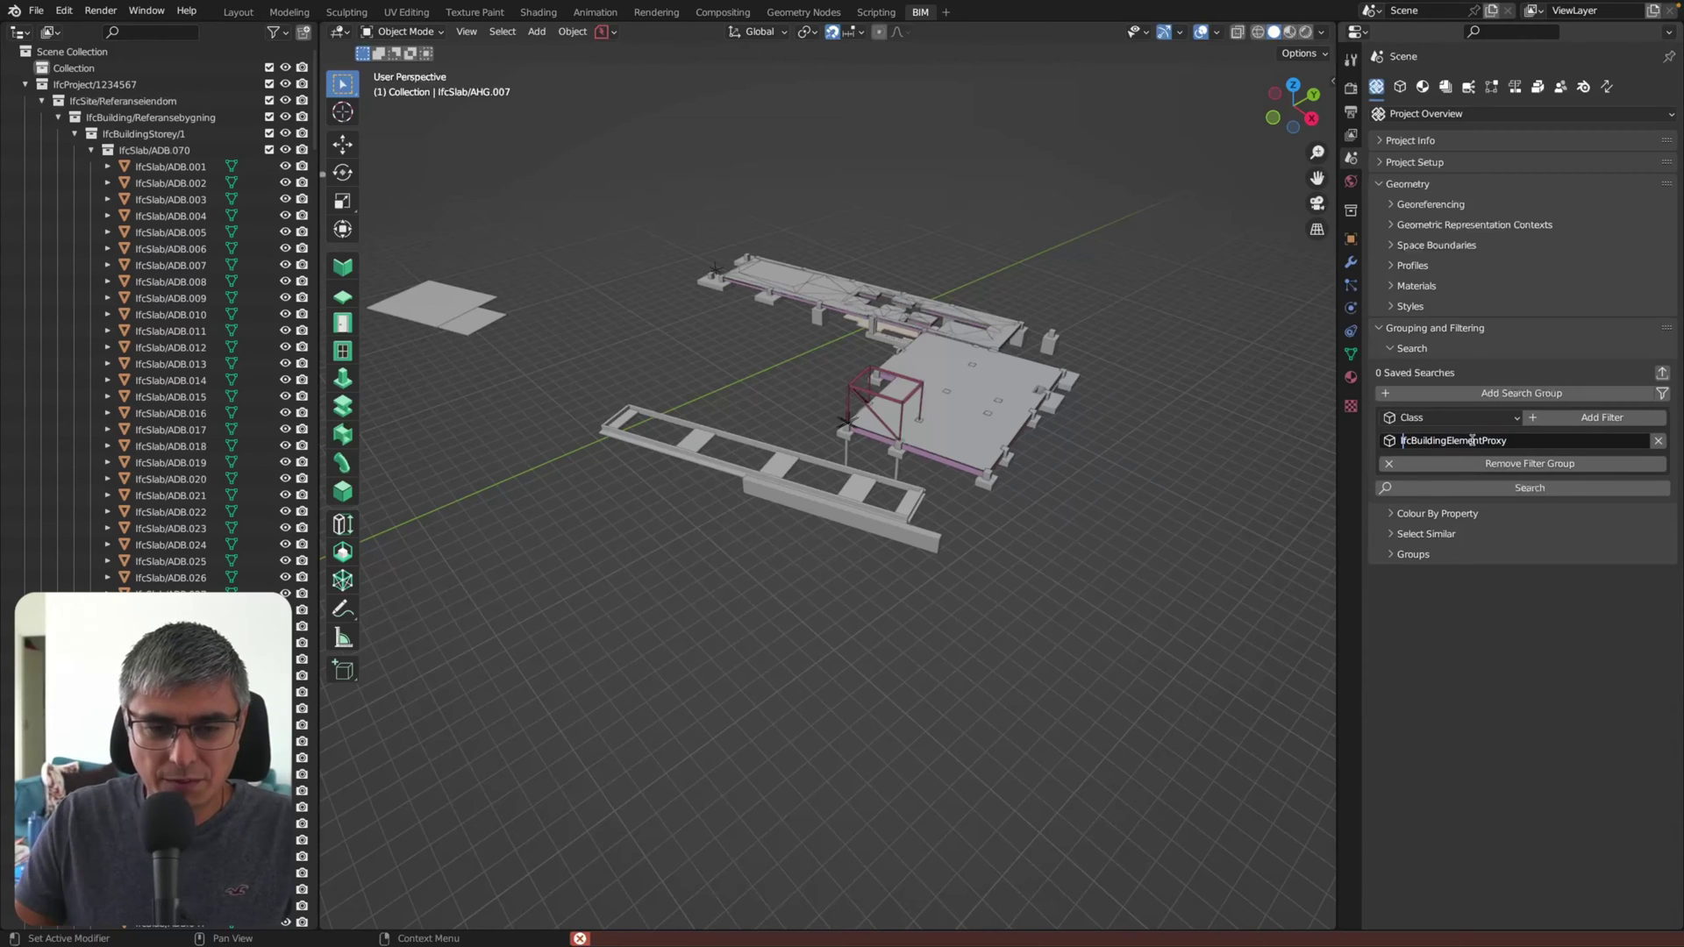
key(Return)
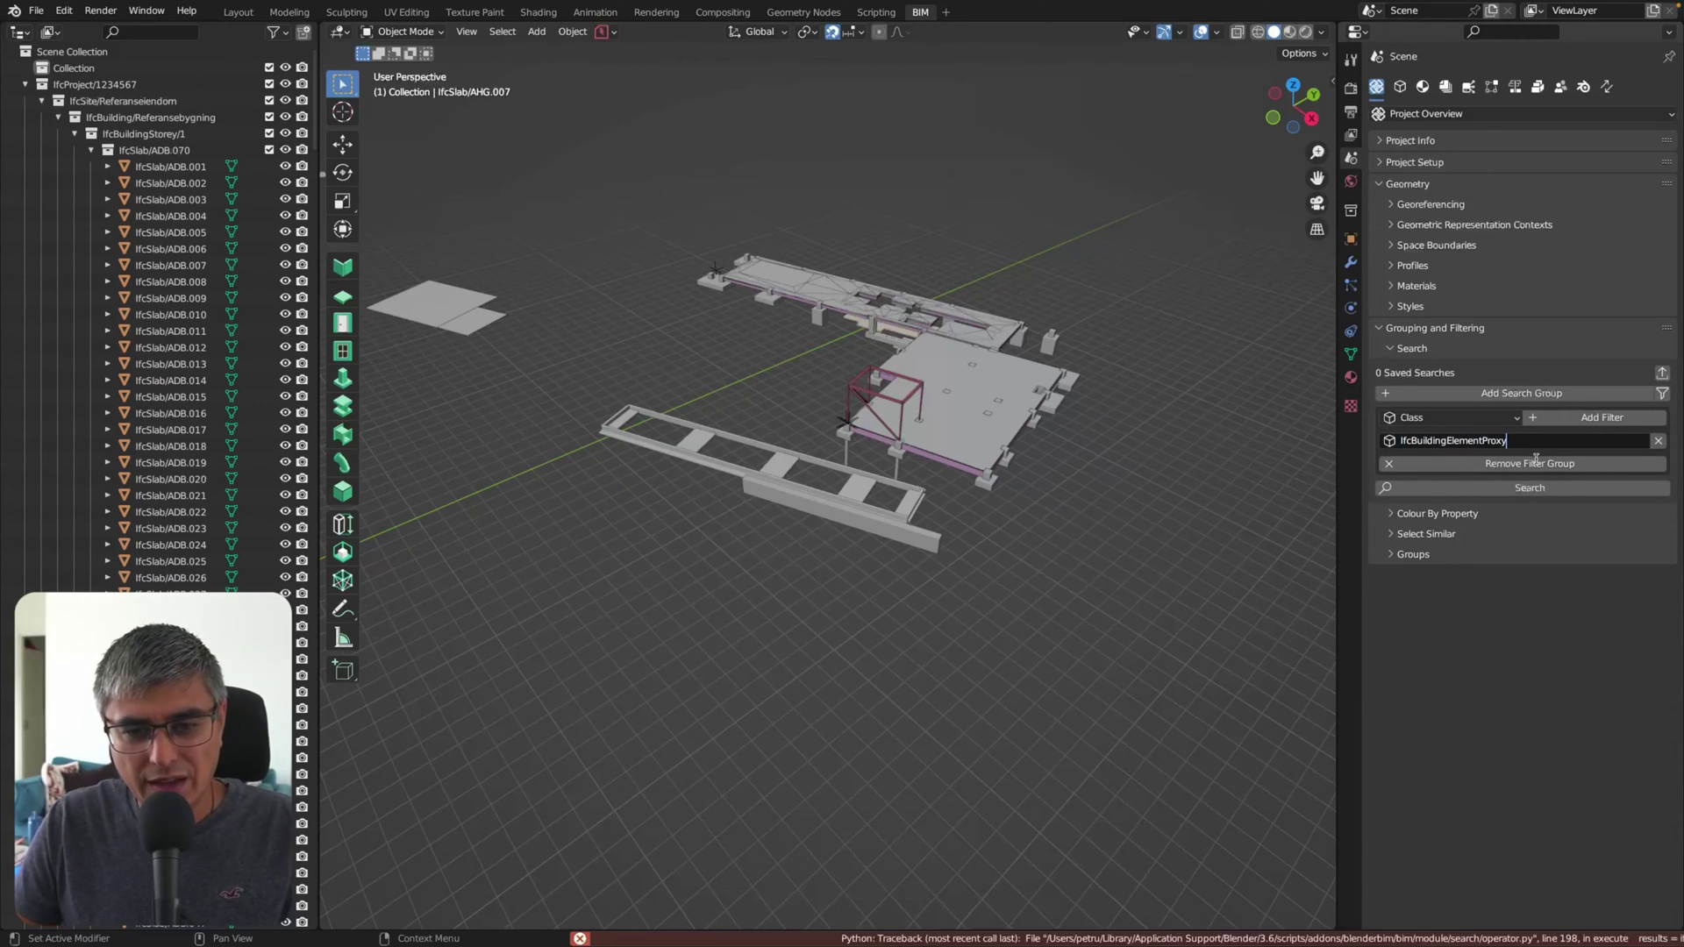
click(1529, 487)
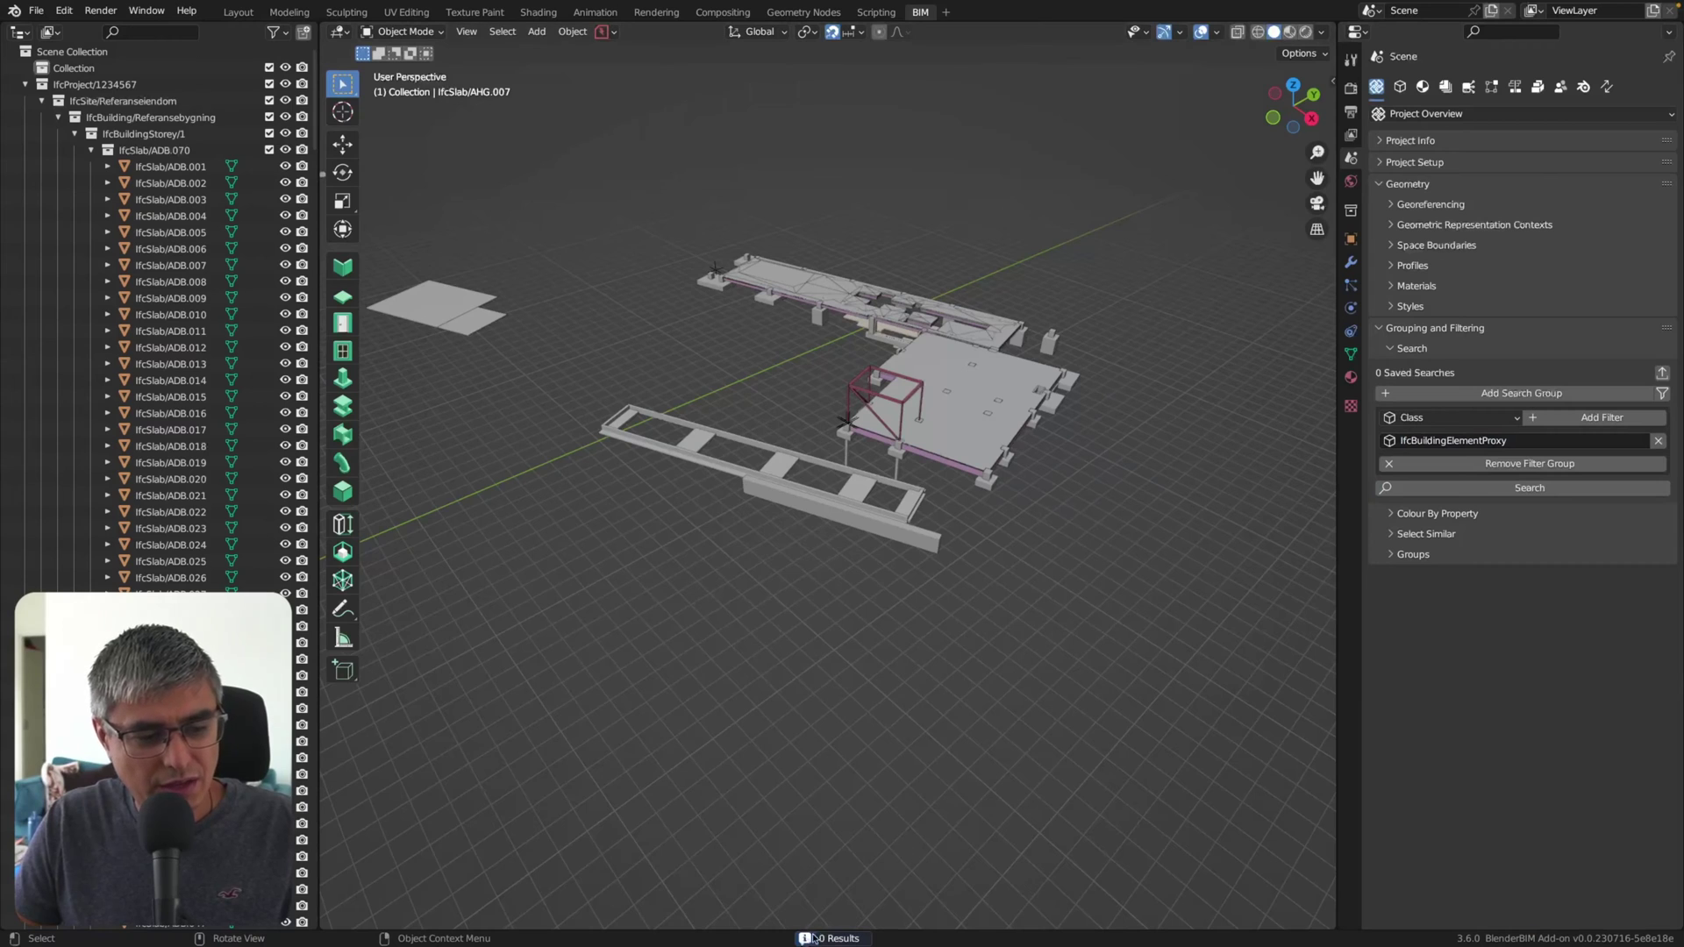
Step: Change the class filter to IfcSlab, run the search and inspect the selected slabs in the model and object tree
click(1540, 441)
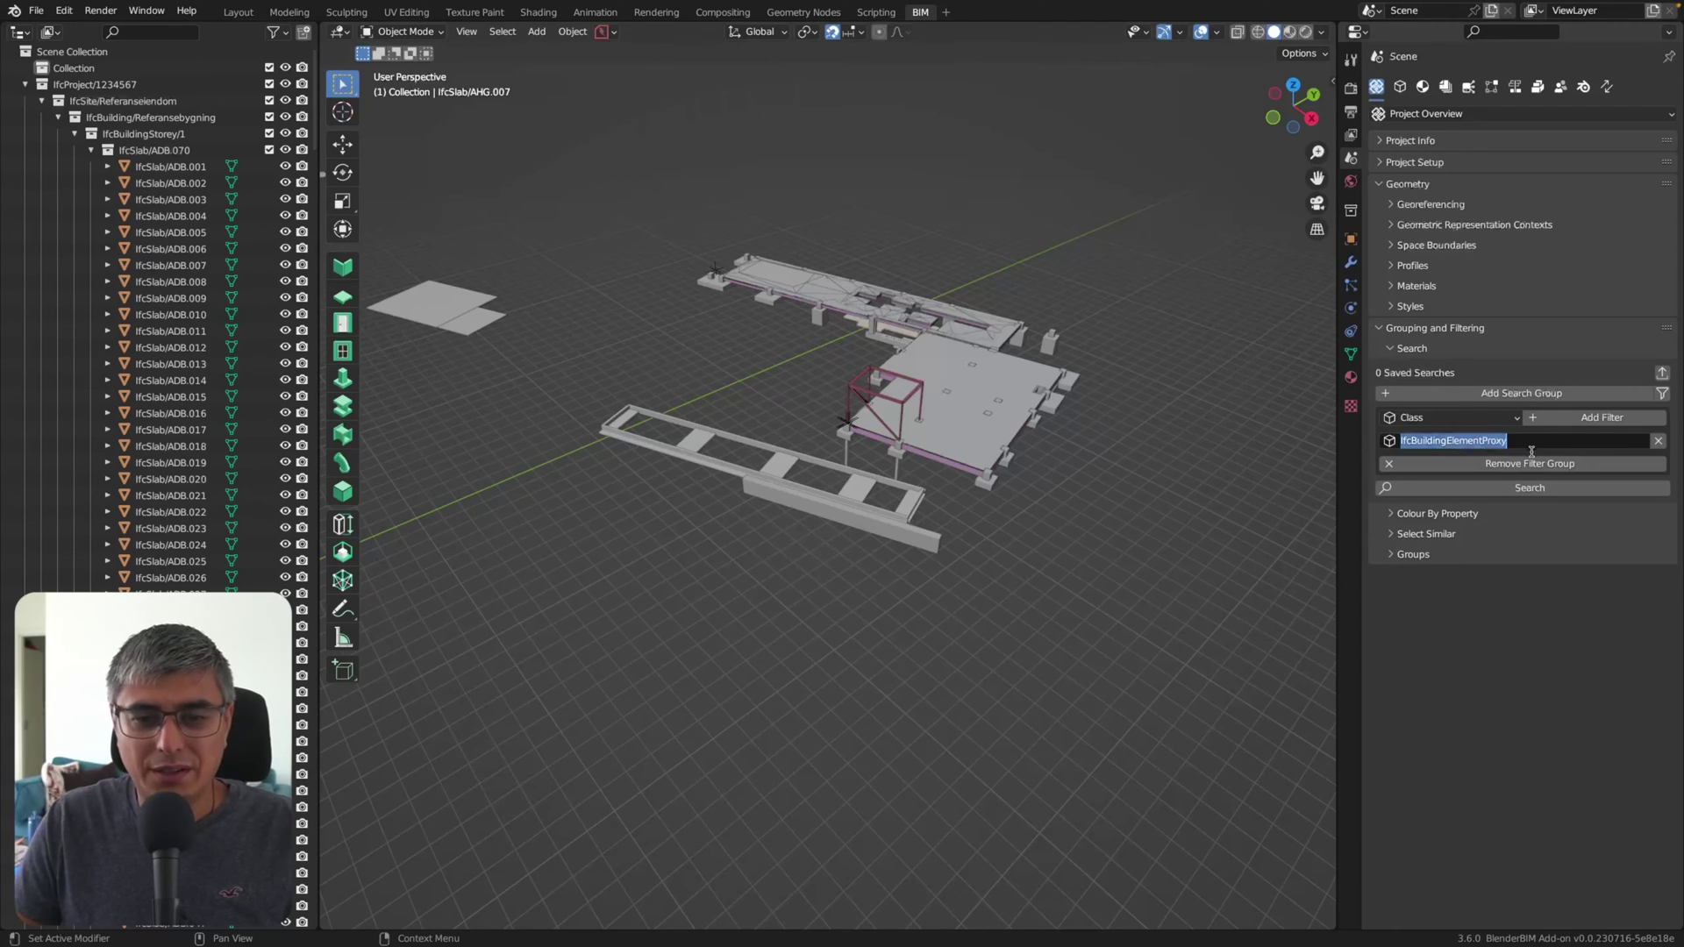
click(1532, 451)
double_click(1536, 448)
click(1537, 444)
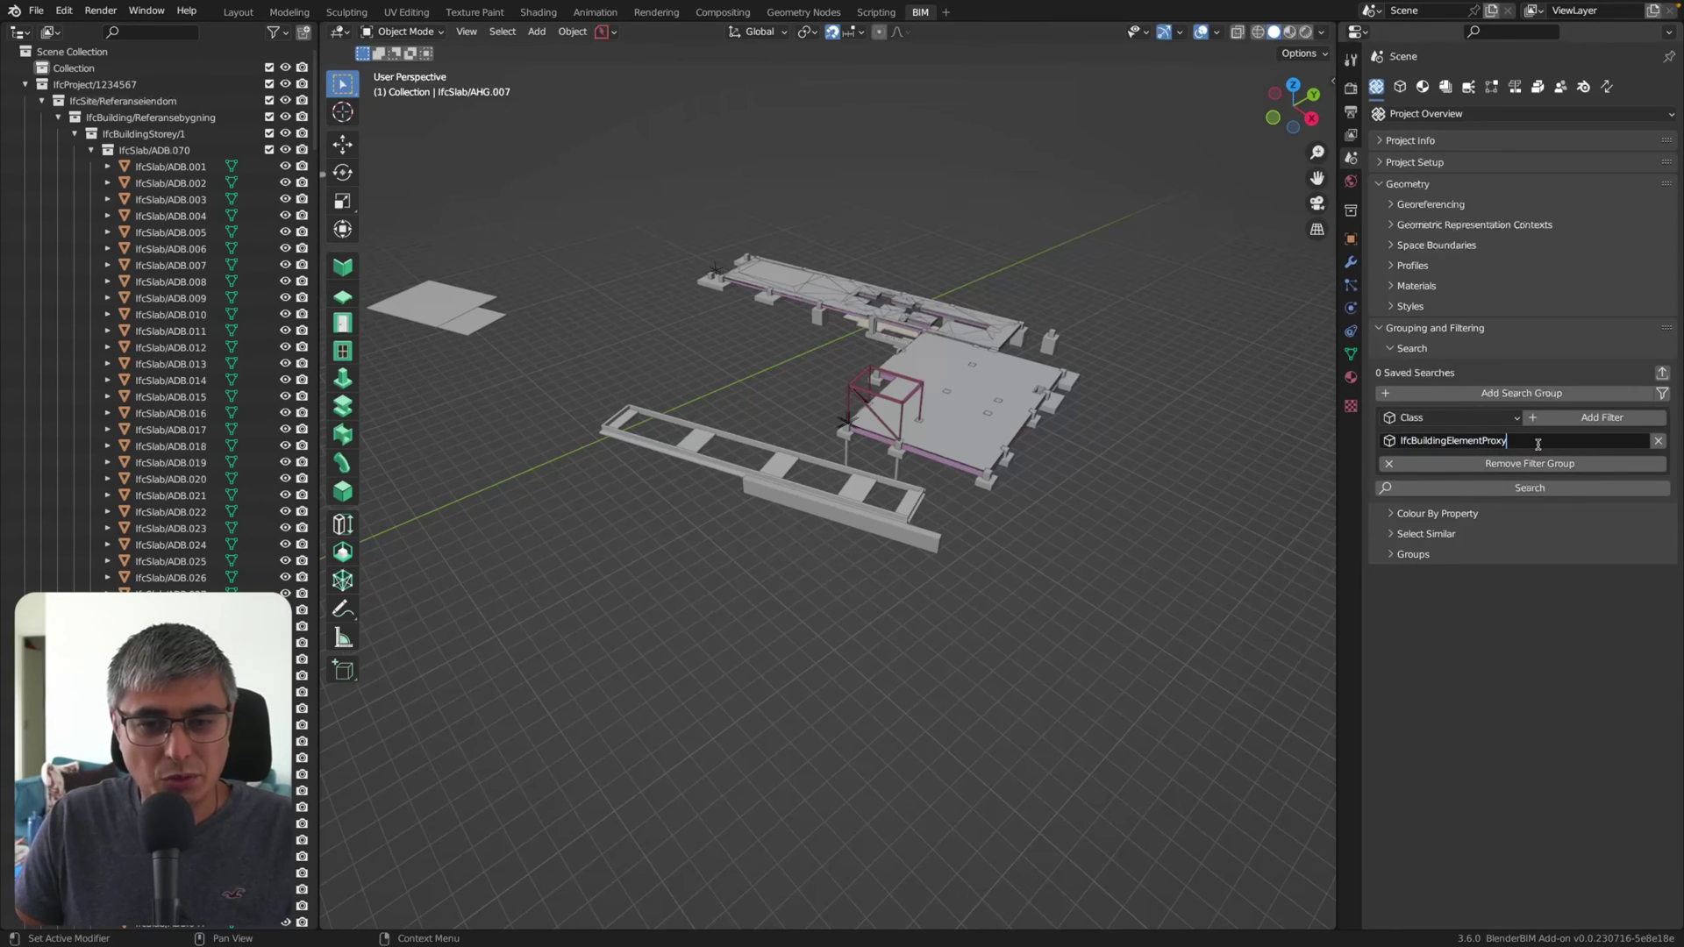
drag(1497, 441, 1428, 441)
text(Slab)
key(Return)
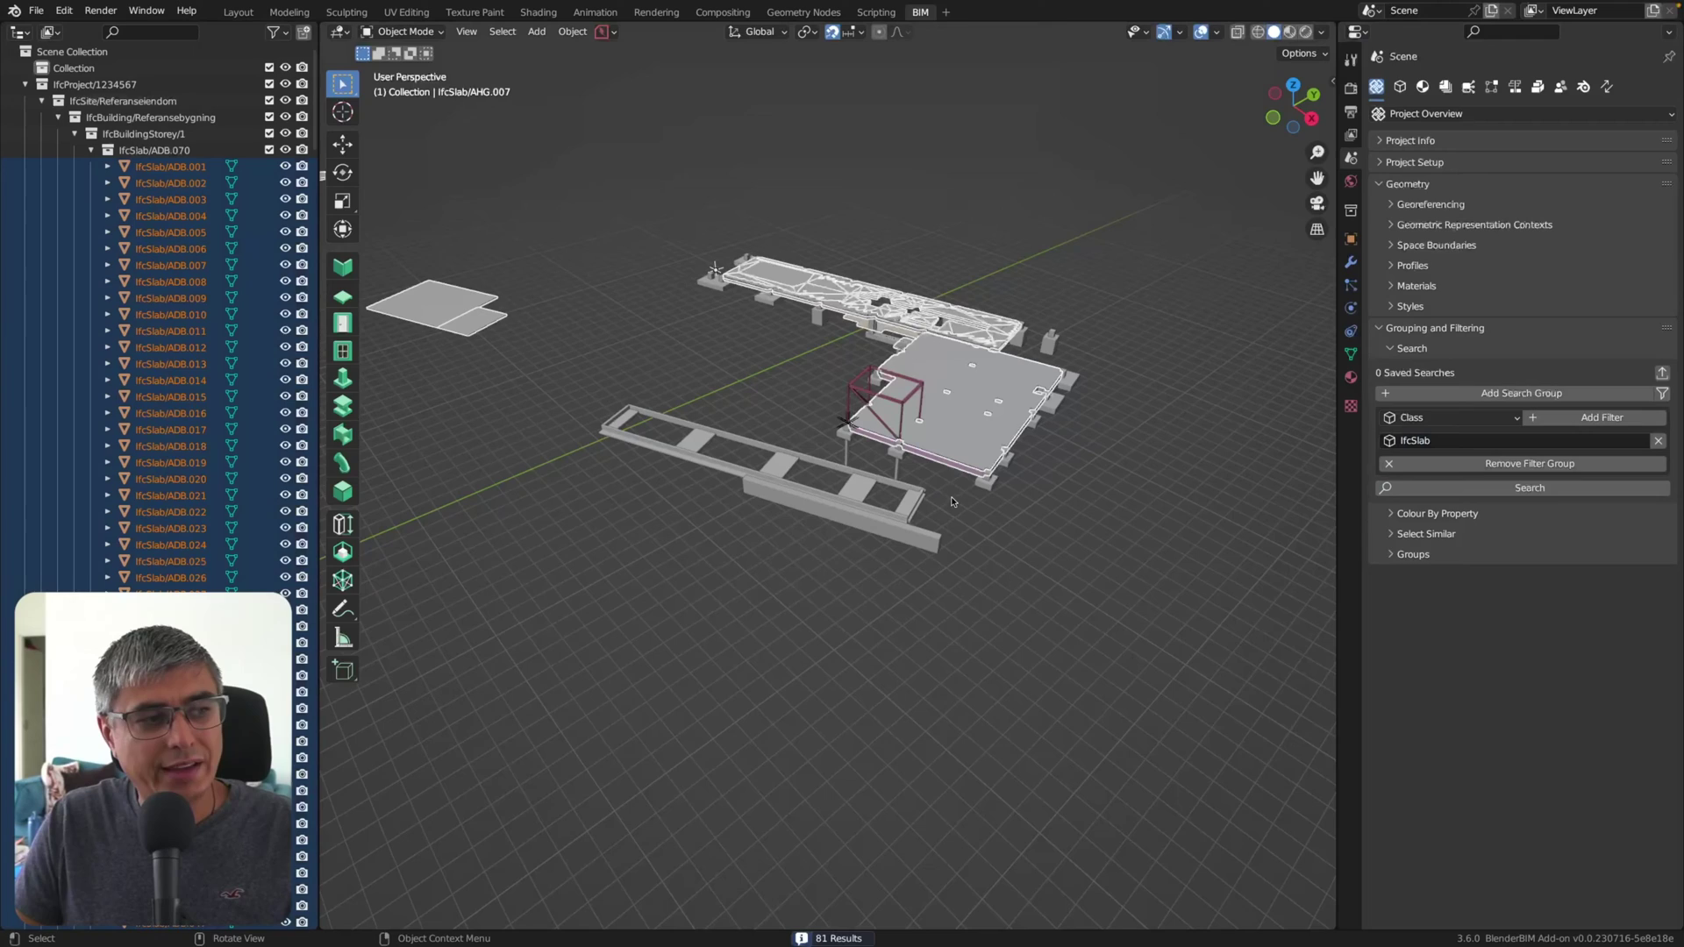
middle_drag(1028, 437, 843, 304)
scroll(843, 305, up, 3)
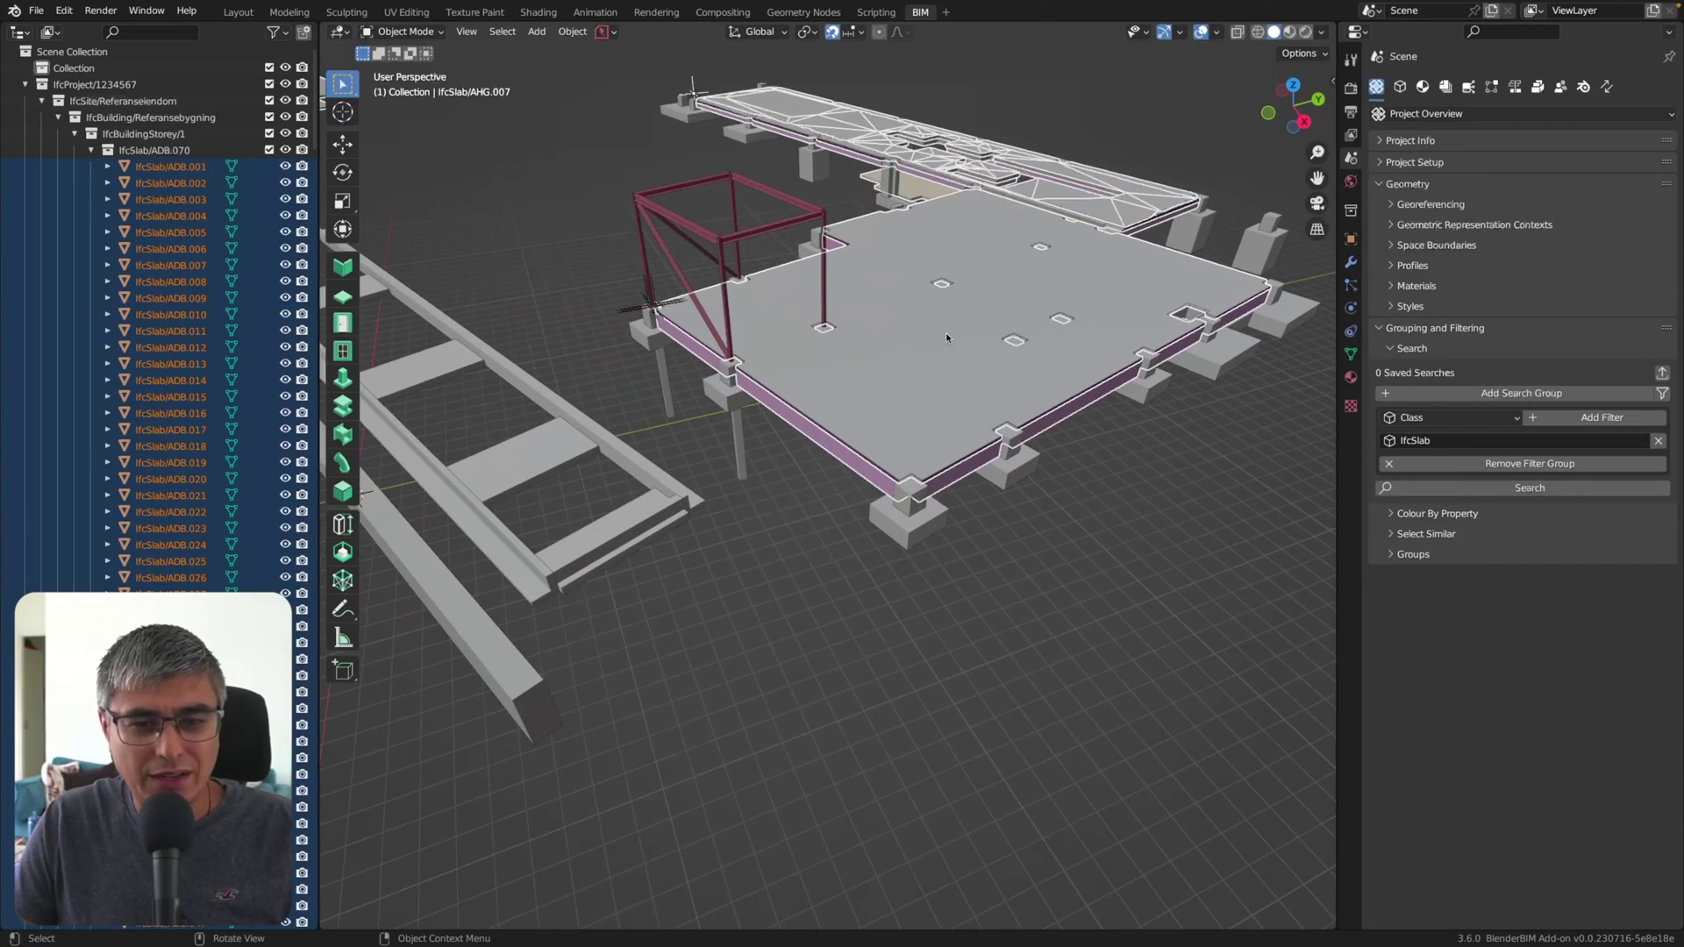
scroll(945, 335, up, 1)
scroll(132, 218, down, 4)
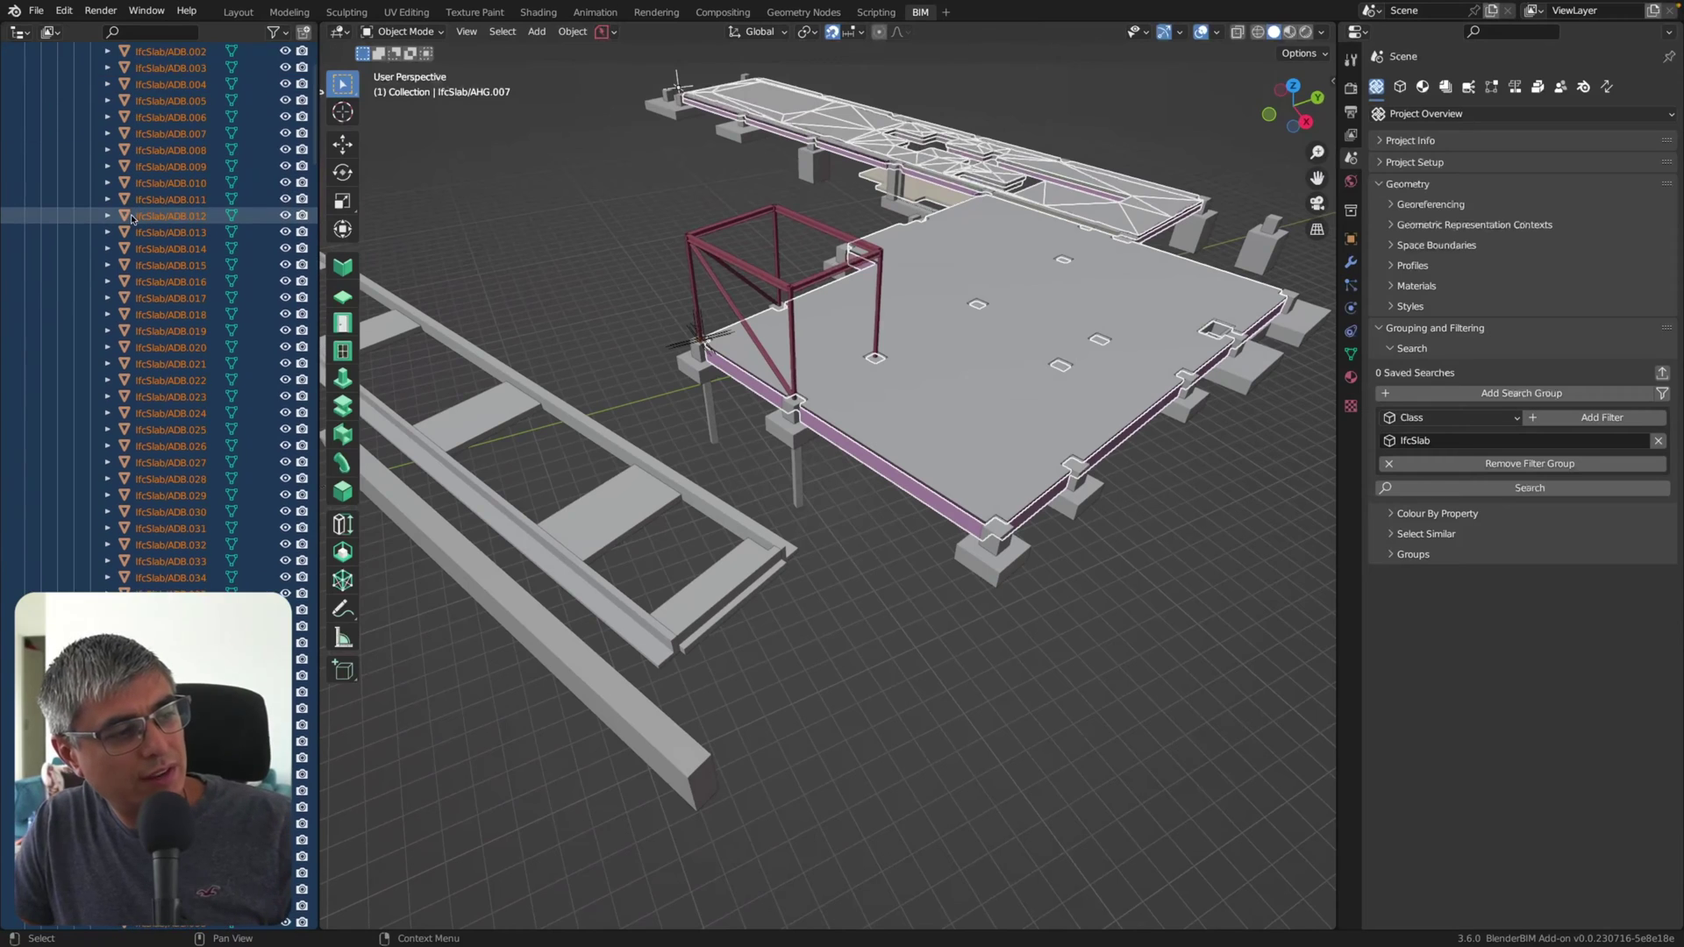
scroll(131, 217, up, 4)
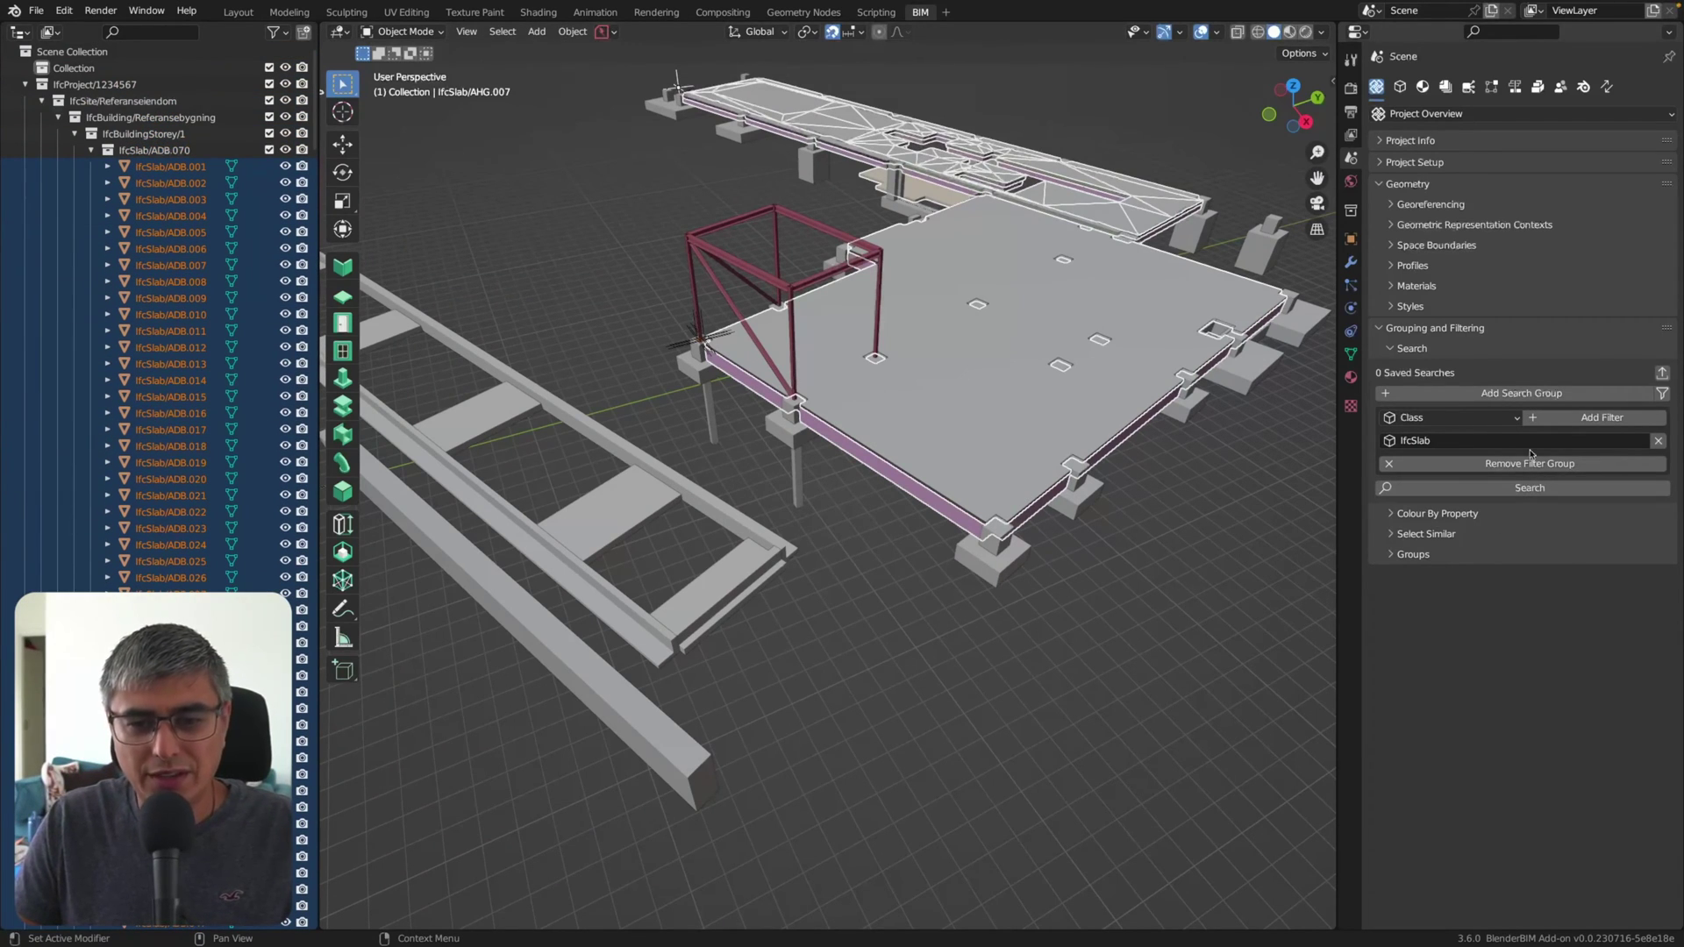
Step: Set the class filter to Ifcbeam, run the search and view the filter's query text
key(BackSpace)
key(BackSpace)
key(BackSpace)
key(BackSpace)
text(beam)
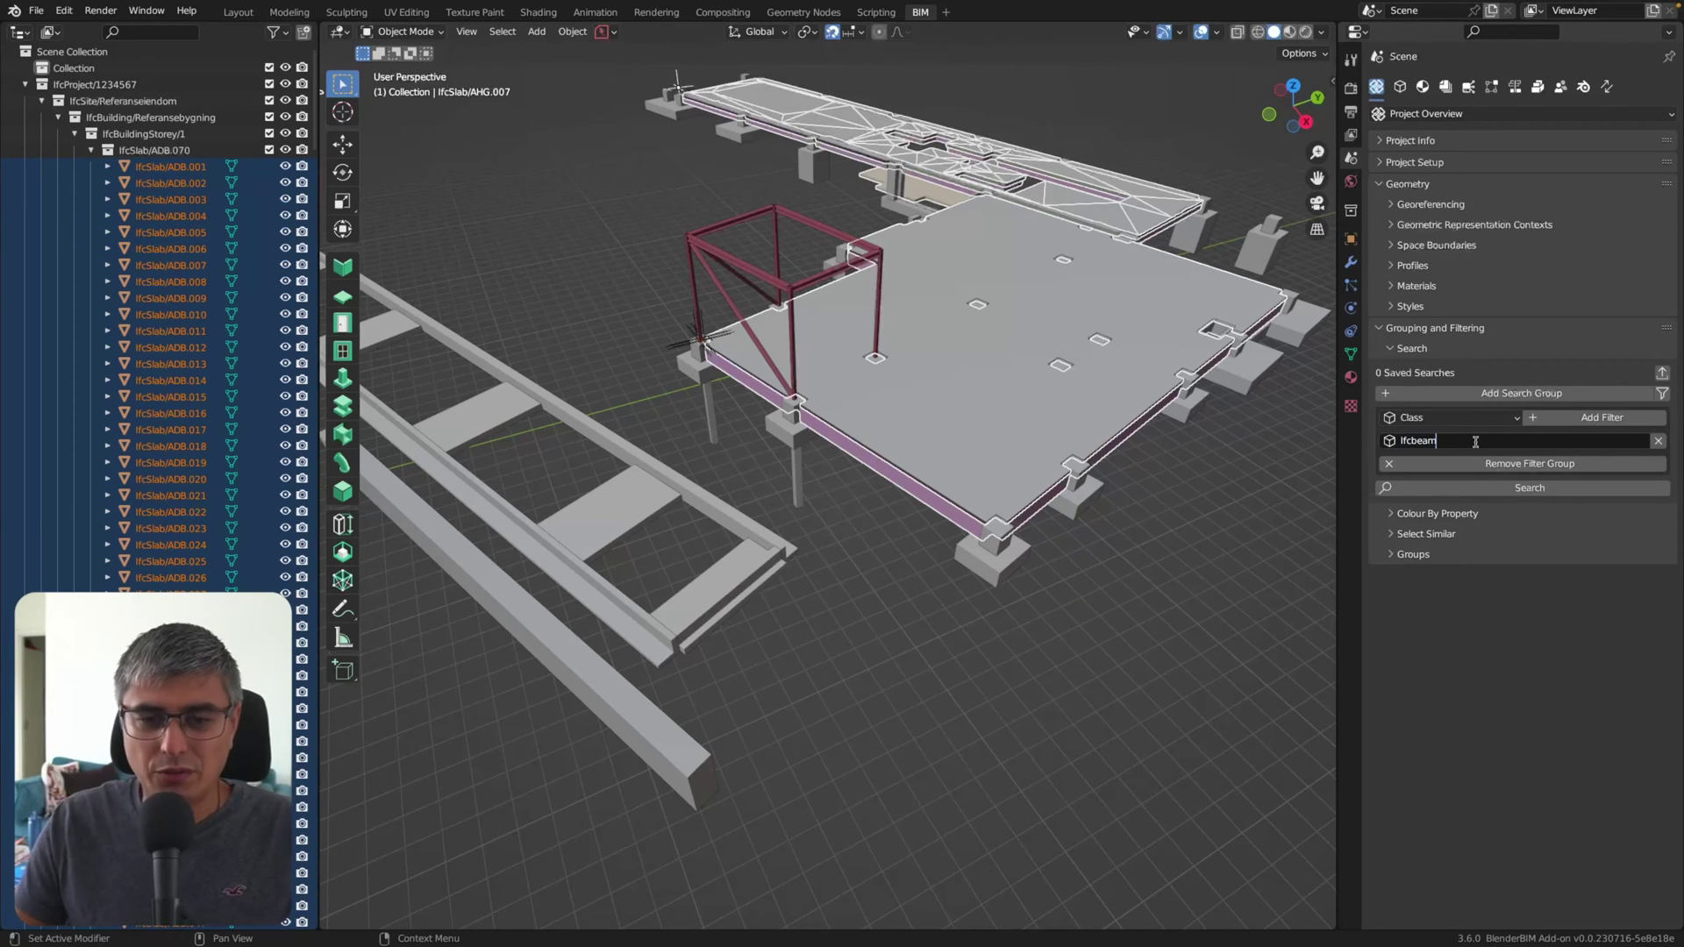
click(1519, 487)
middle_drag(877, 394, 996, 284)
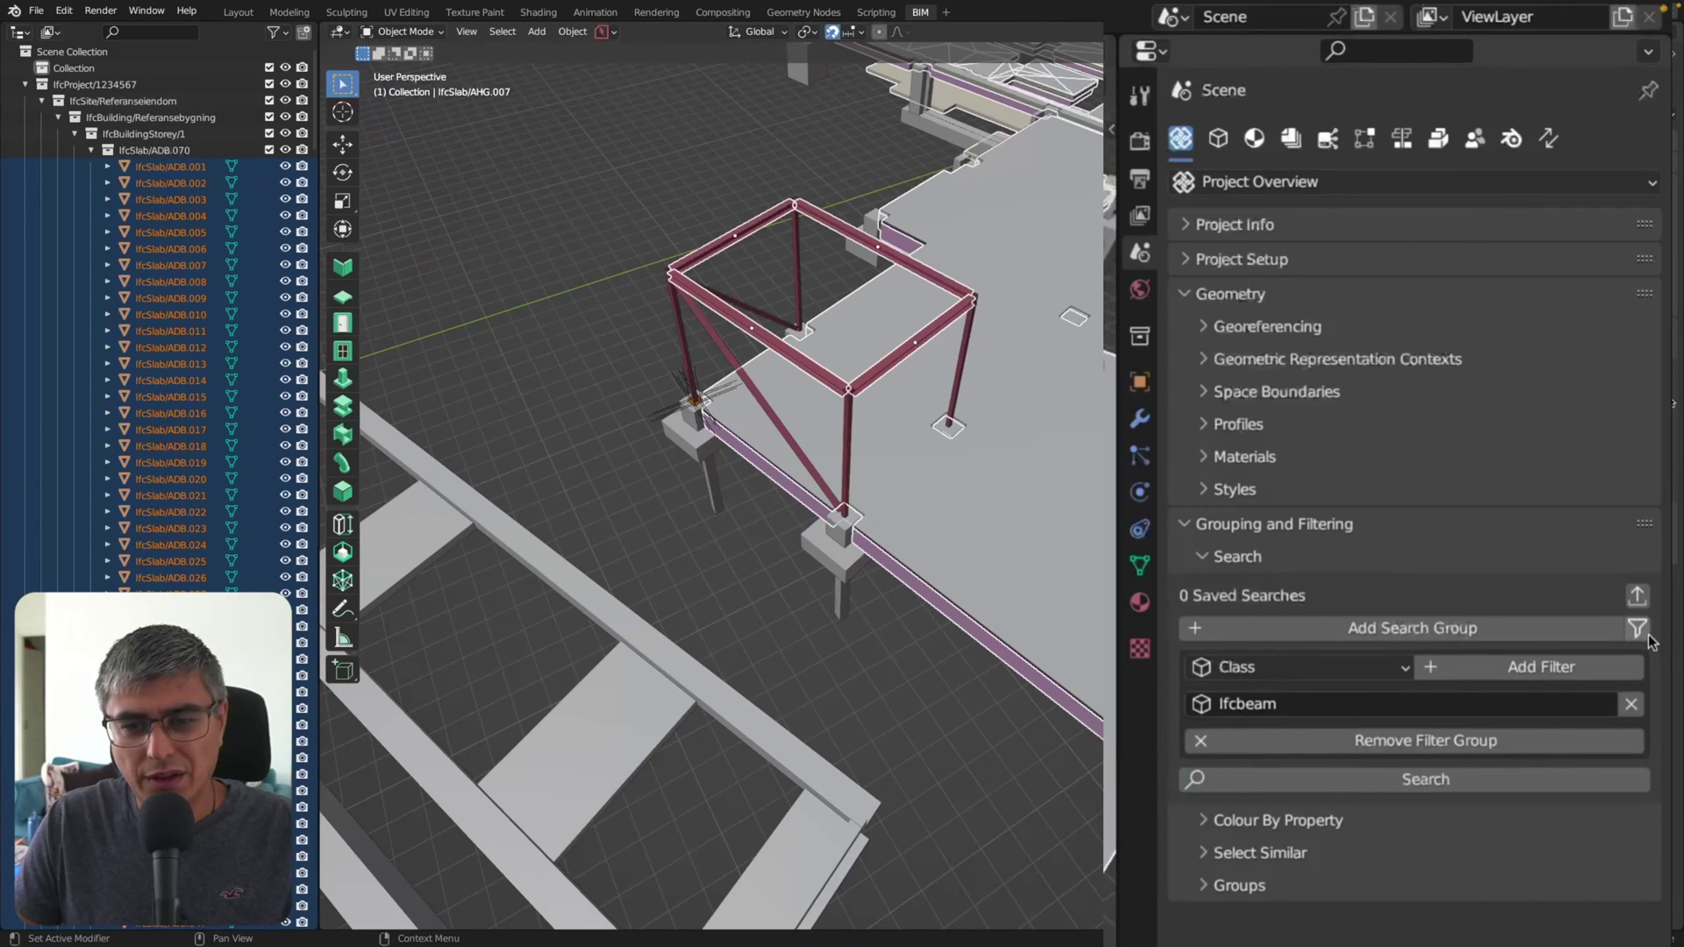
click(1660, 393)
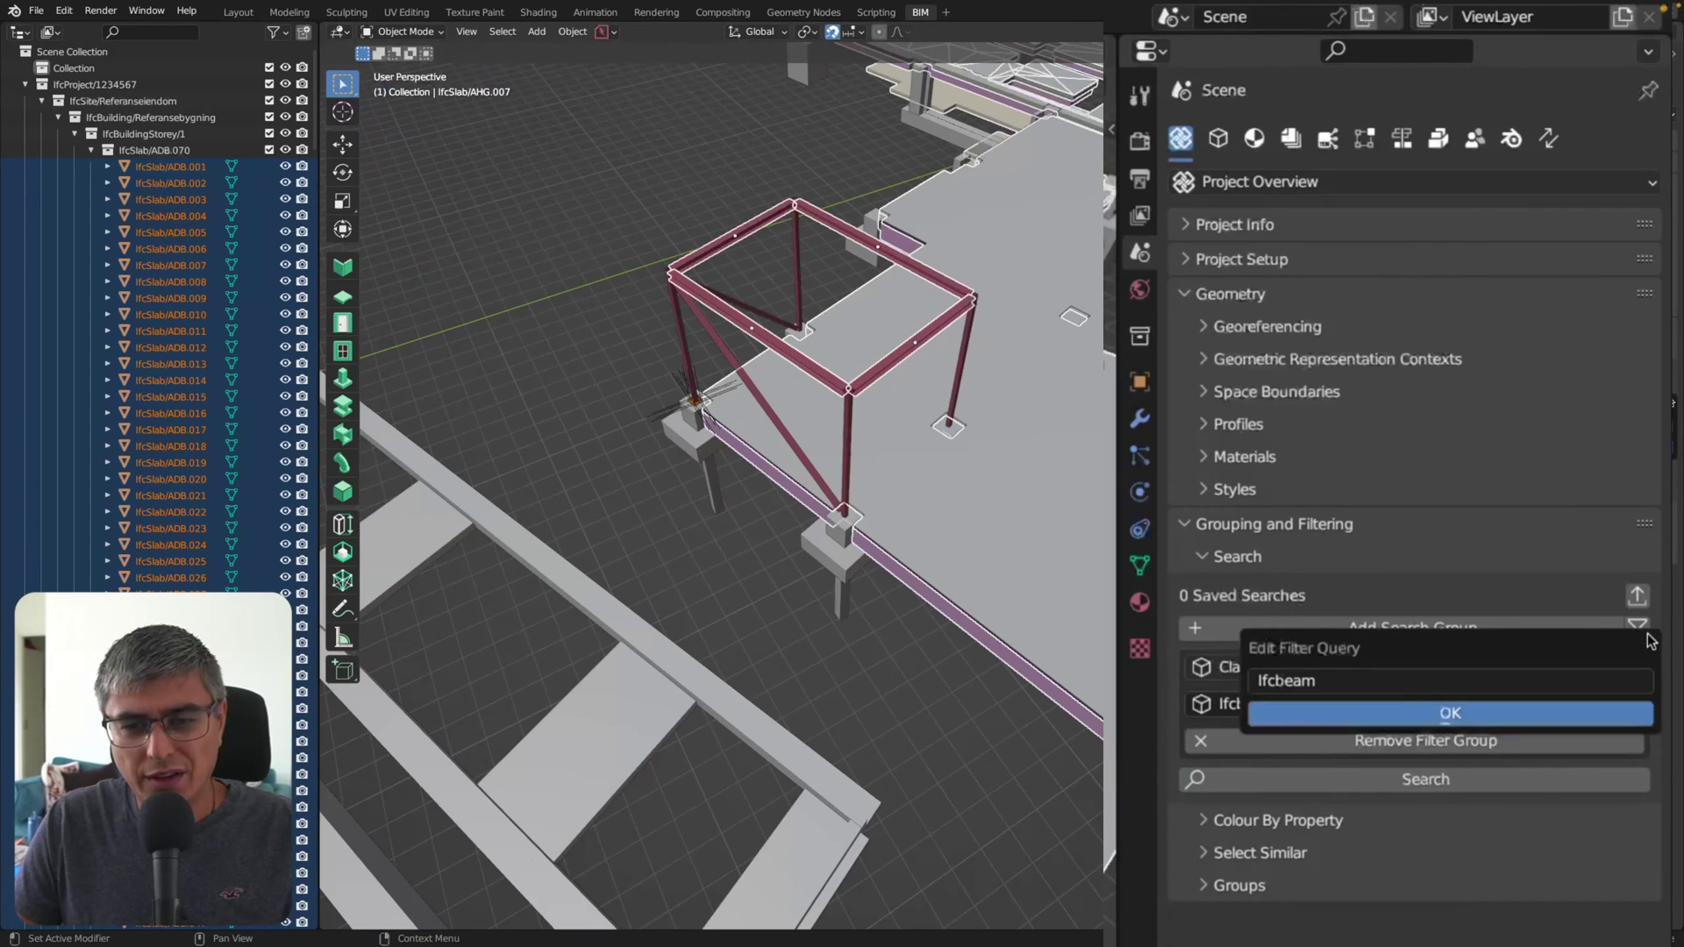
click(1313, 708)
Step: Deselect all elements and rerun the Ifcbeam search so only the beams are selected
middle_drag(1049, 424, 965, 386)
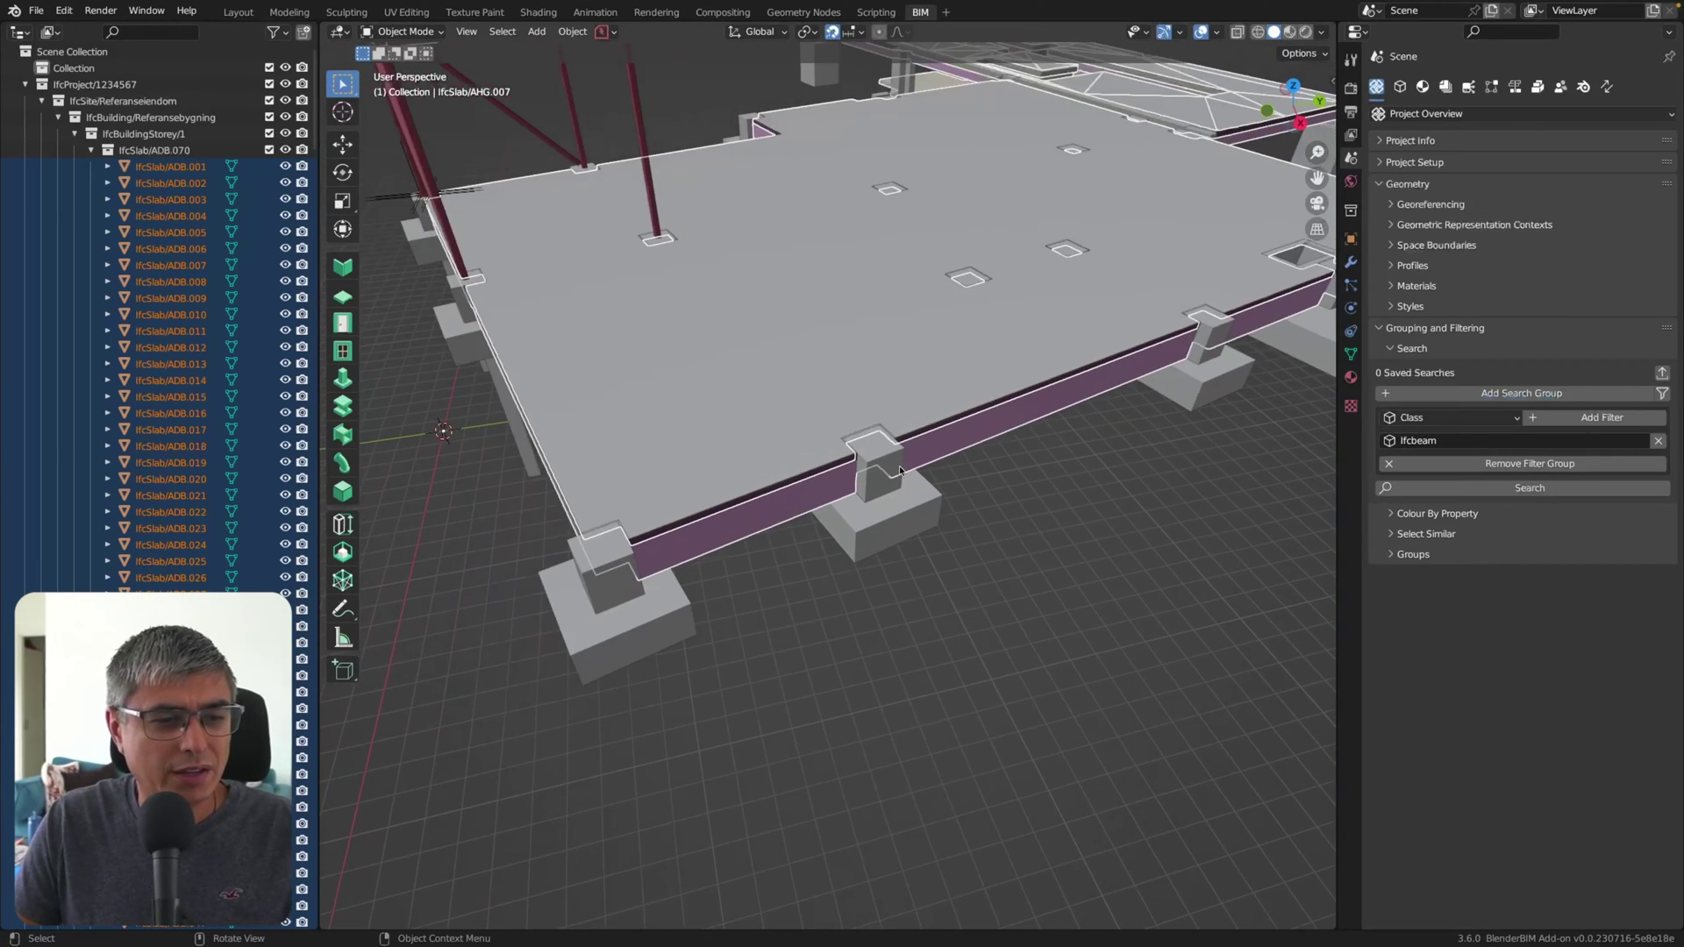
middle_drag(1009, 526, 1034, 579)
click(1035, 578)
scroll(1032, 567, down, 5)
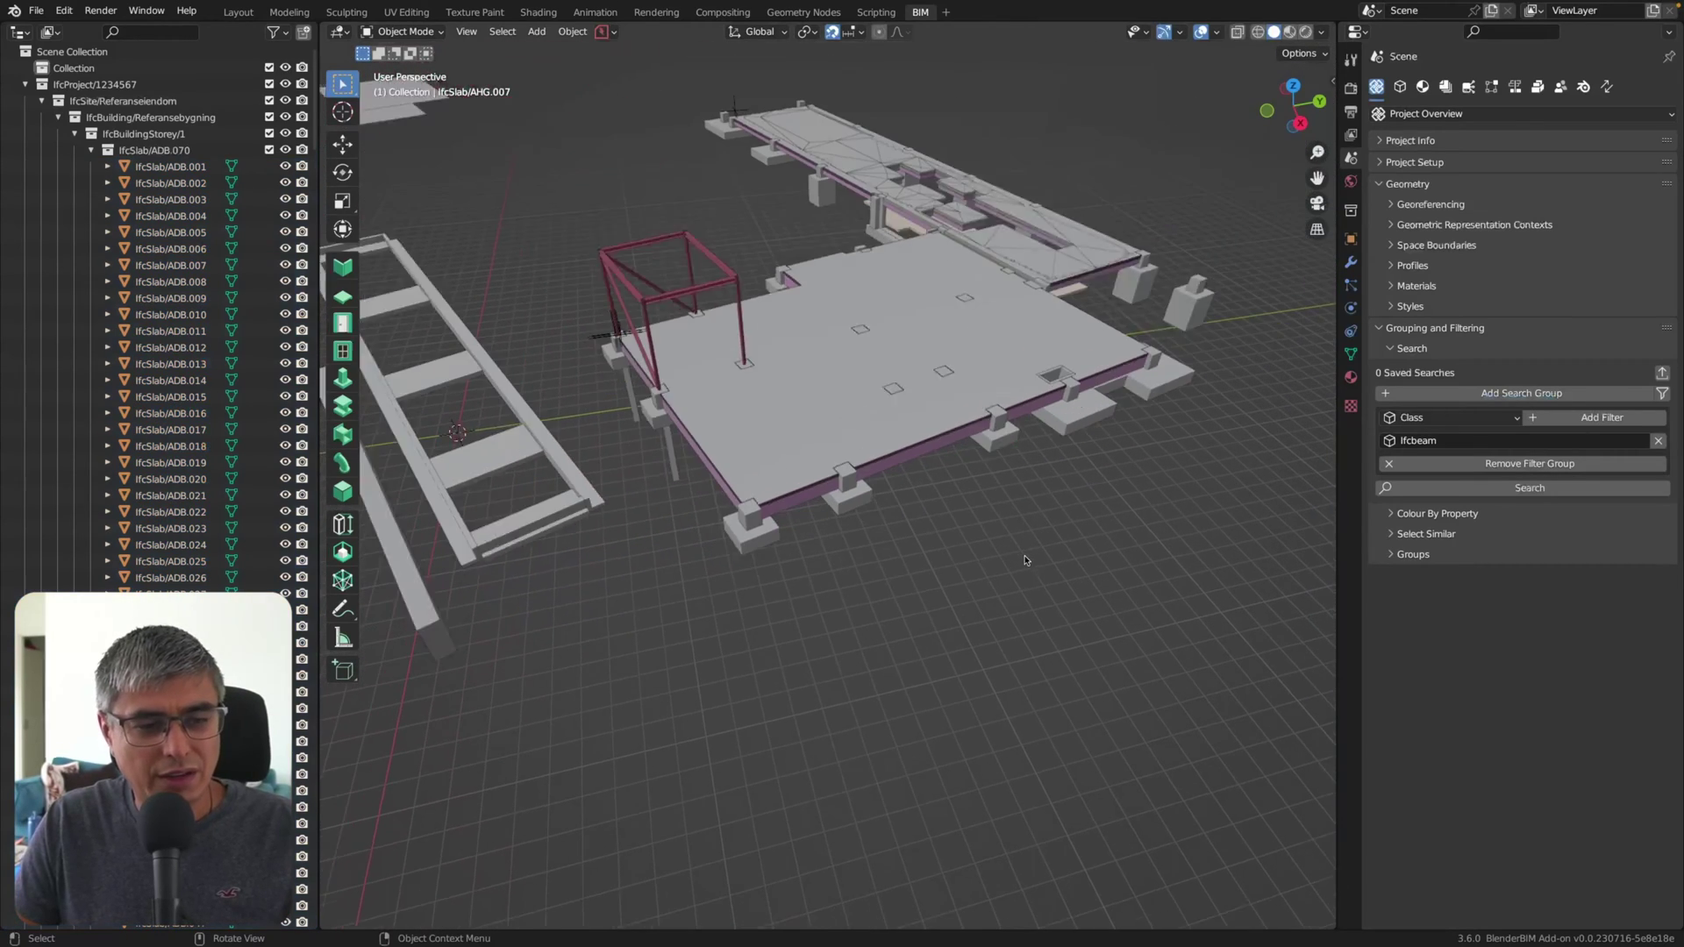
click(1539, 489)
middle_drag(962, 469, 1009, 453)
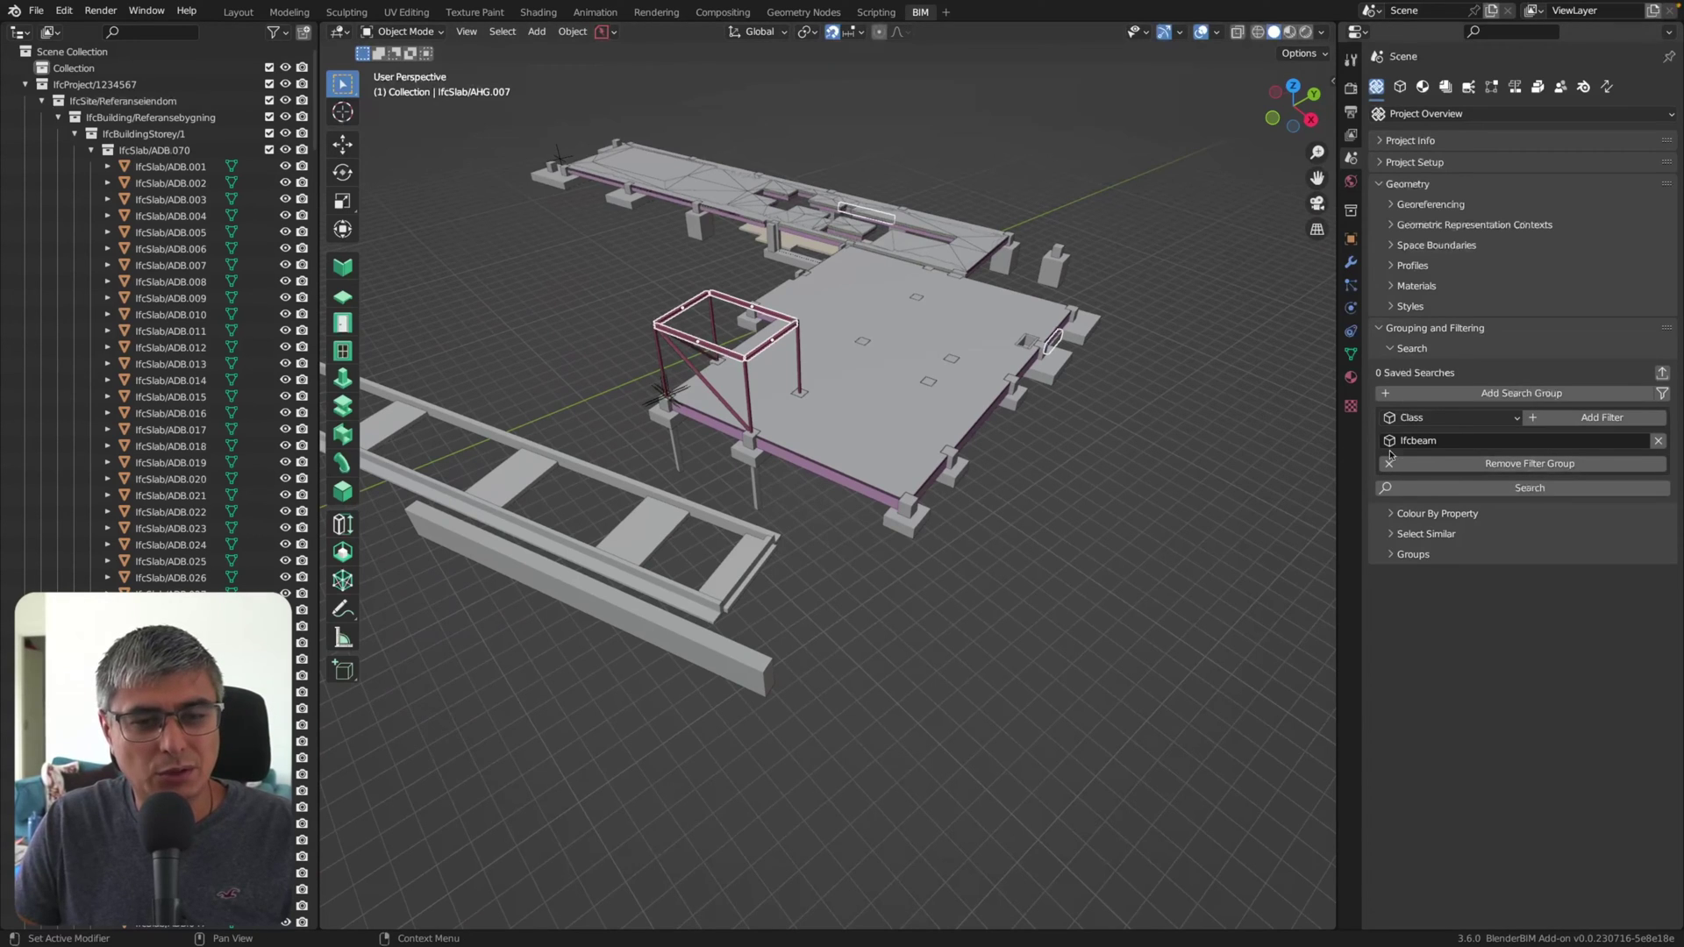
Step: Replace the beam class in the filter with Ifcslab and run the search
click(1491, 443)
click(1481, 441)
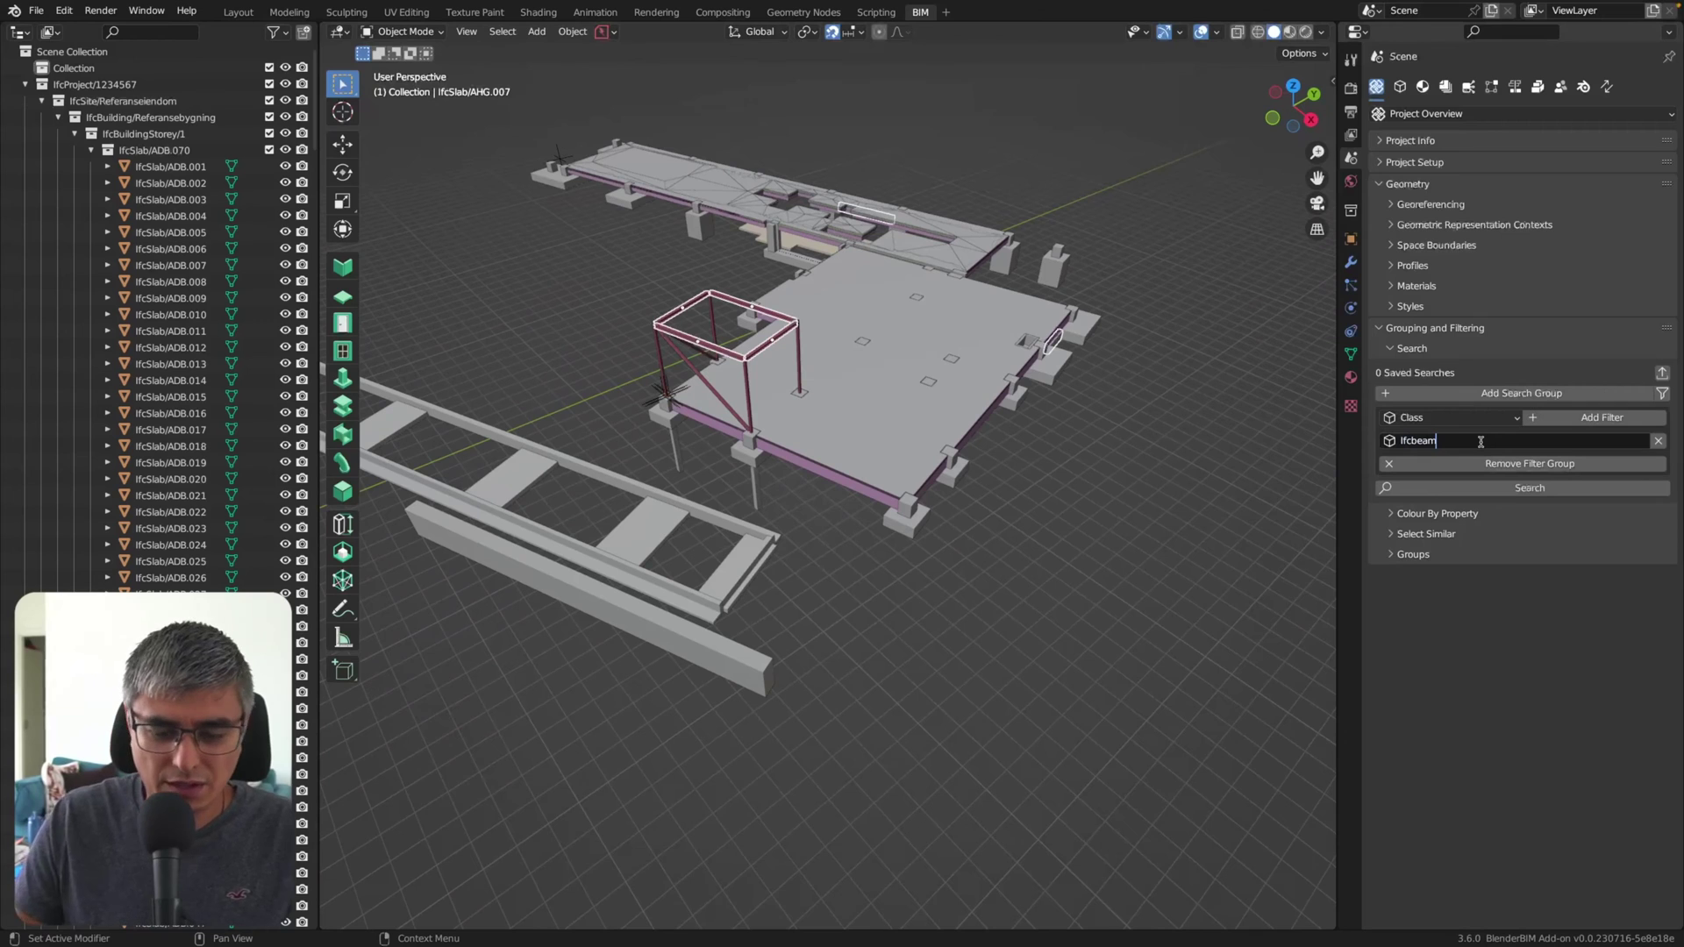
key(BackSpace)
key(BackSpace)
text(slab)
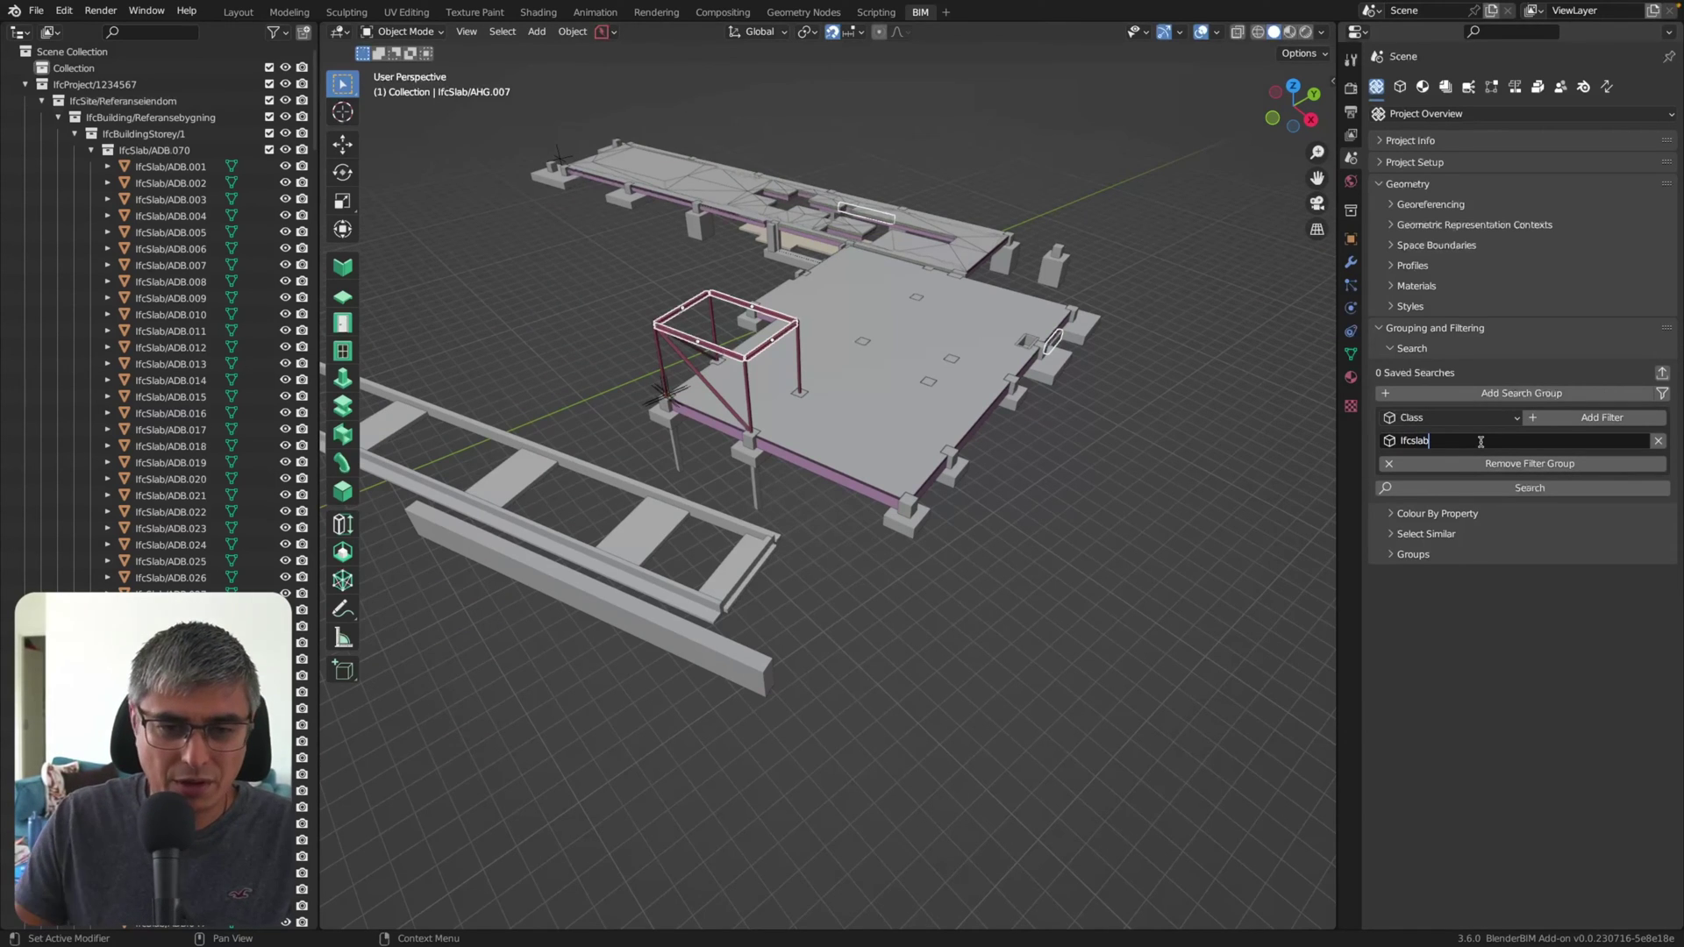
key(Return)
click(1403, 487)
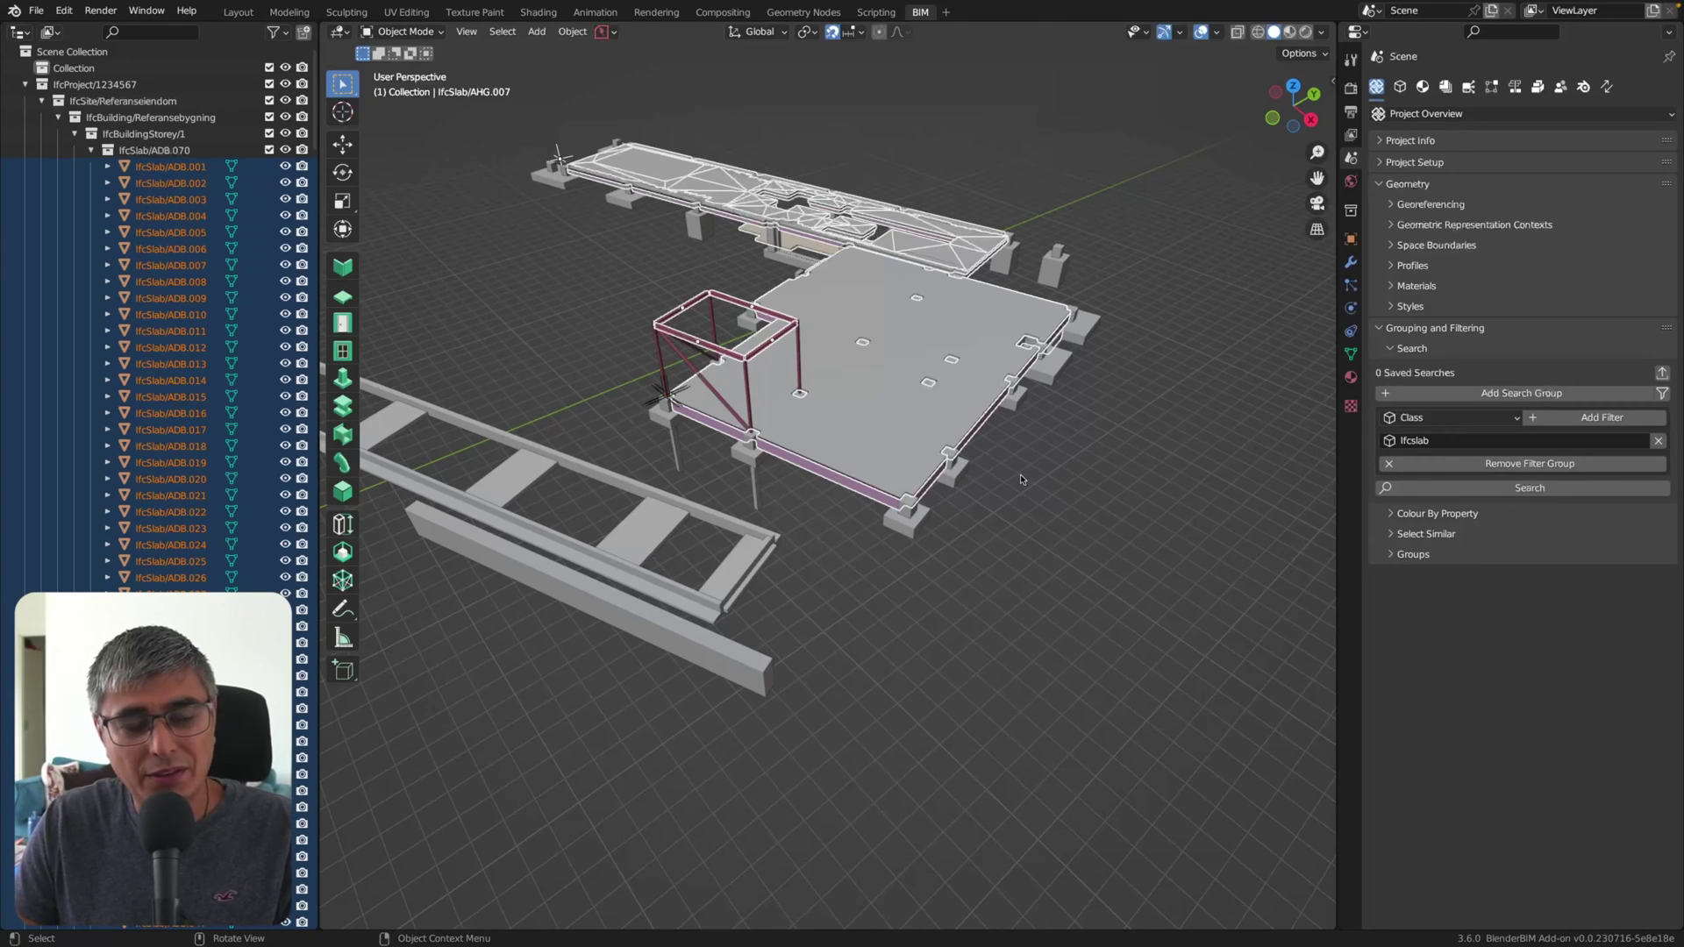
Step: Change the first letter of the slab class filter to lowercase, giving ifcslab, and run the search
click(1451, 441)
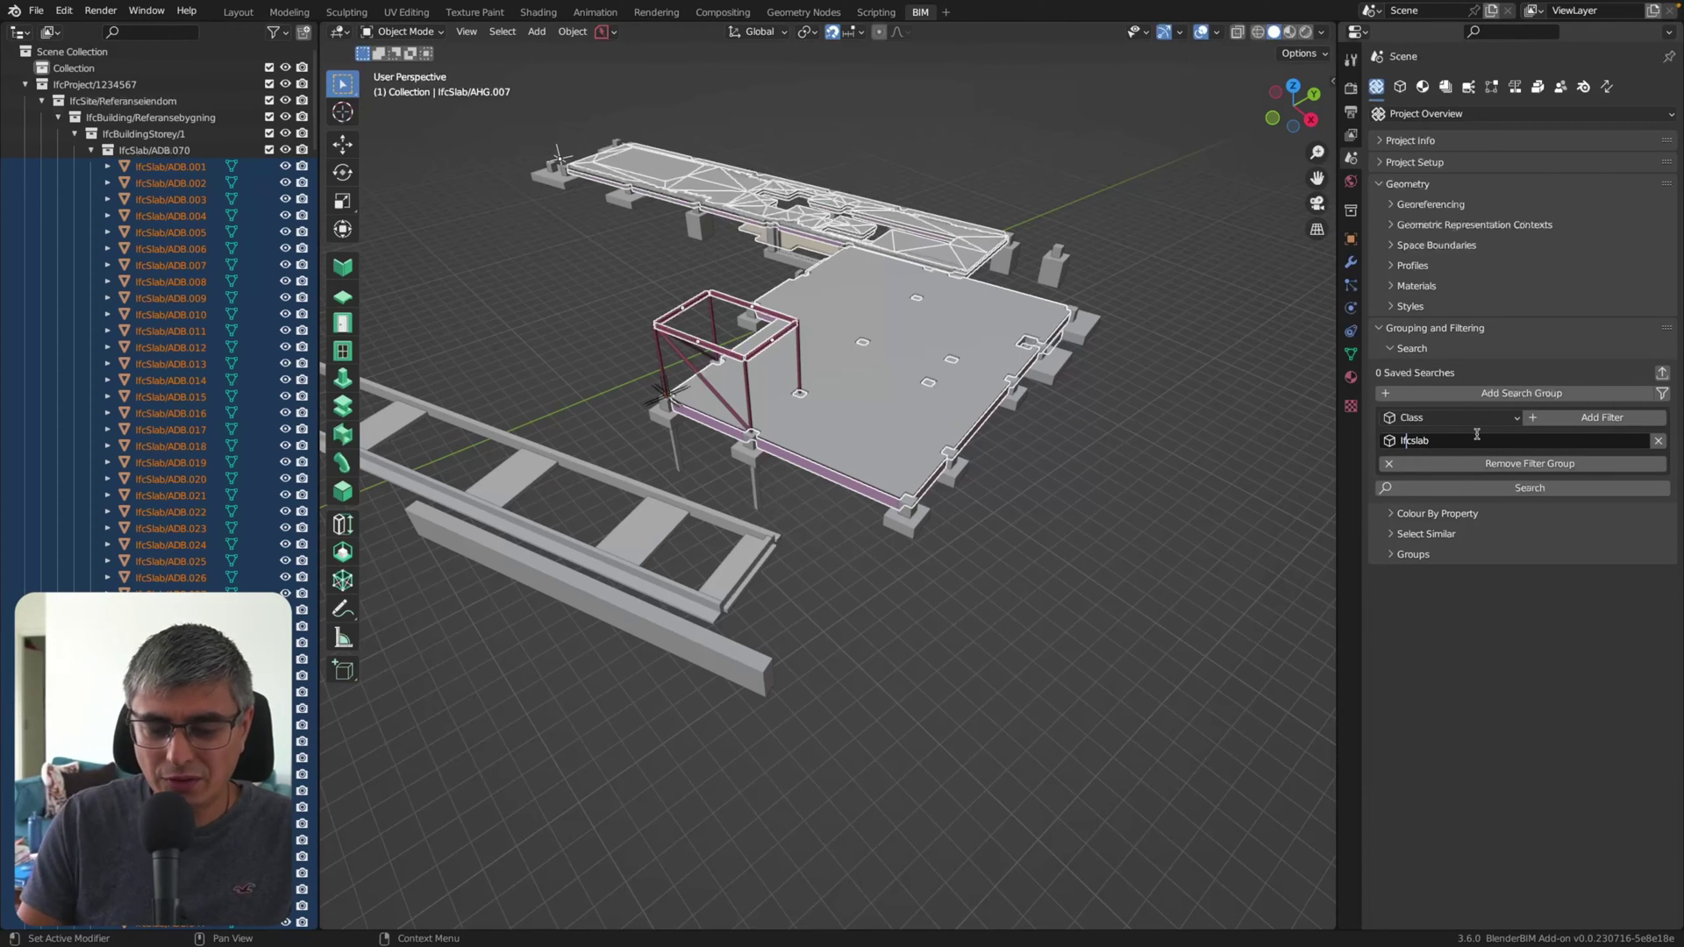
key(BackSpace)
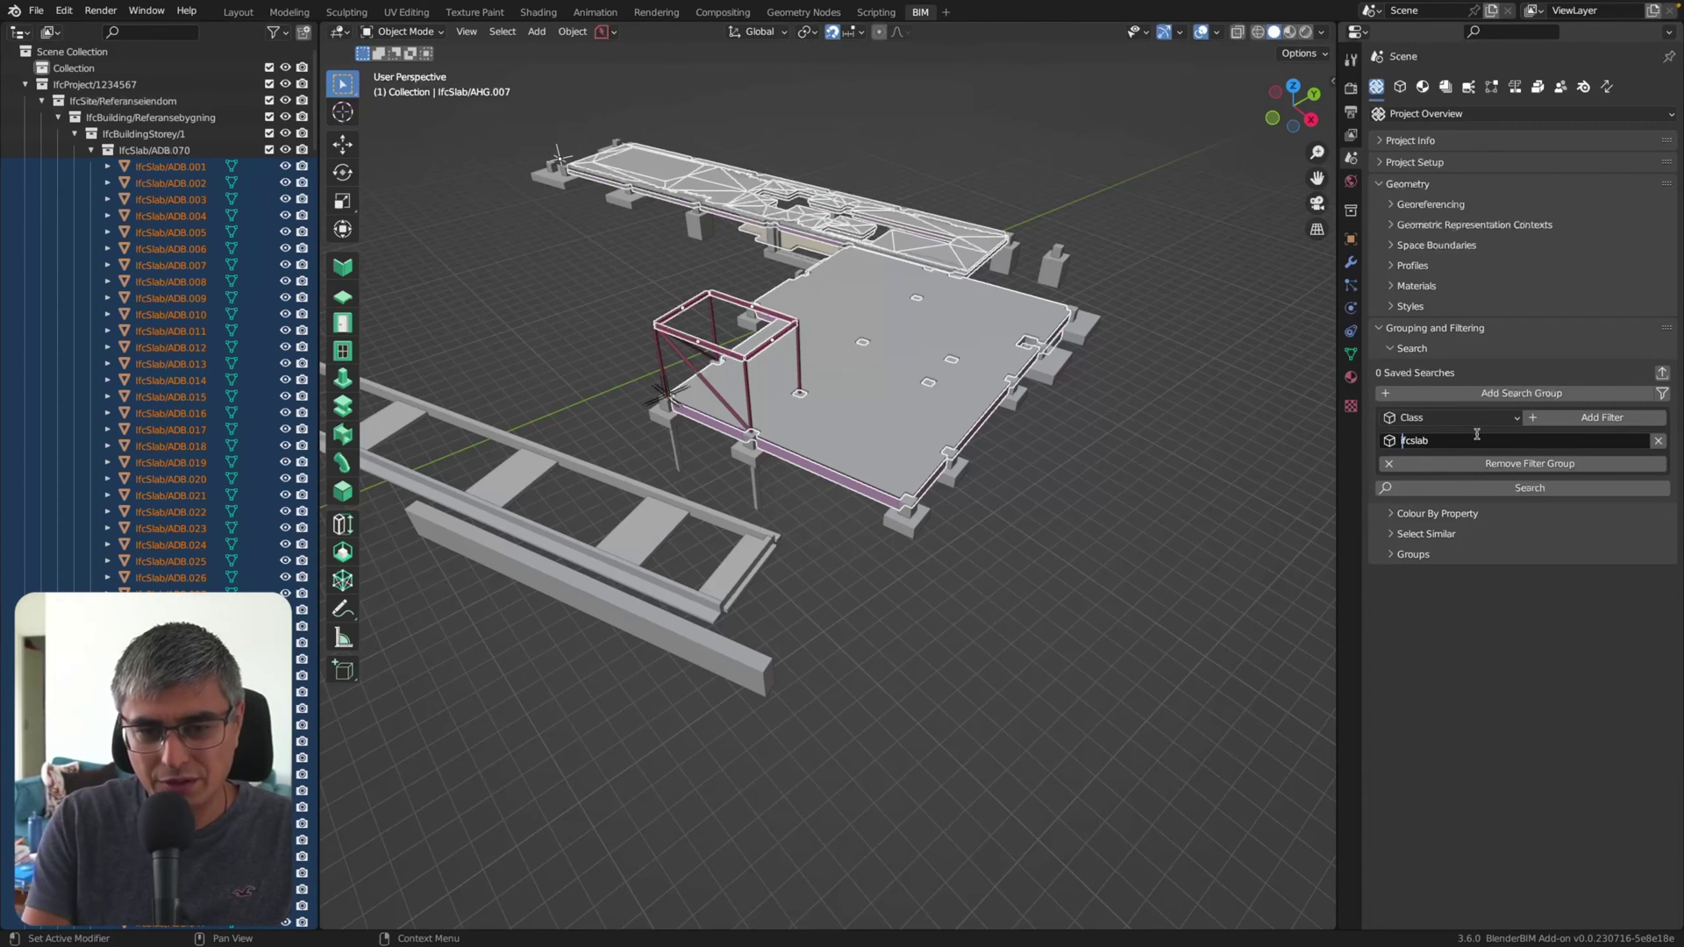
text(i)
click(1526, 488)
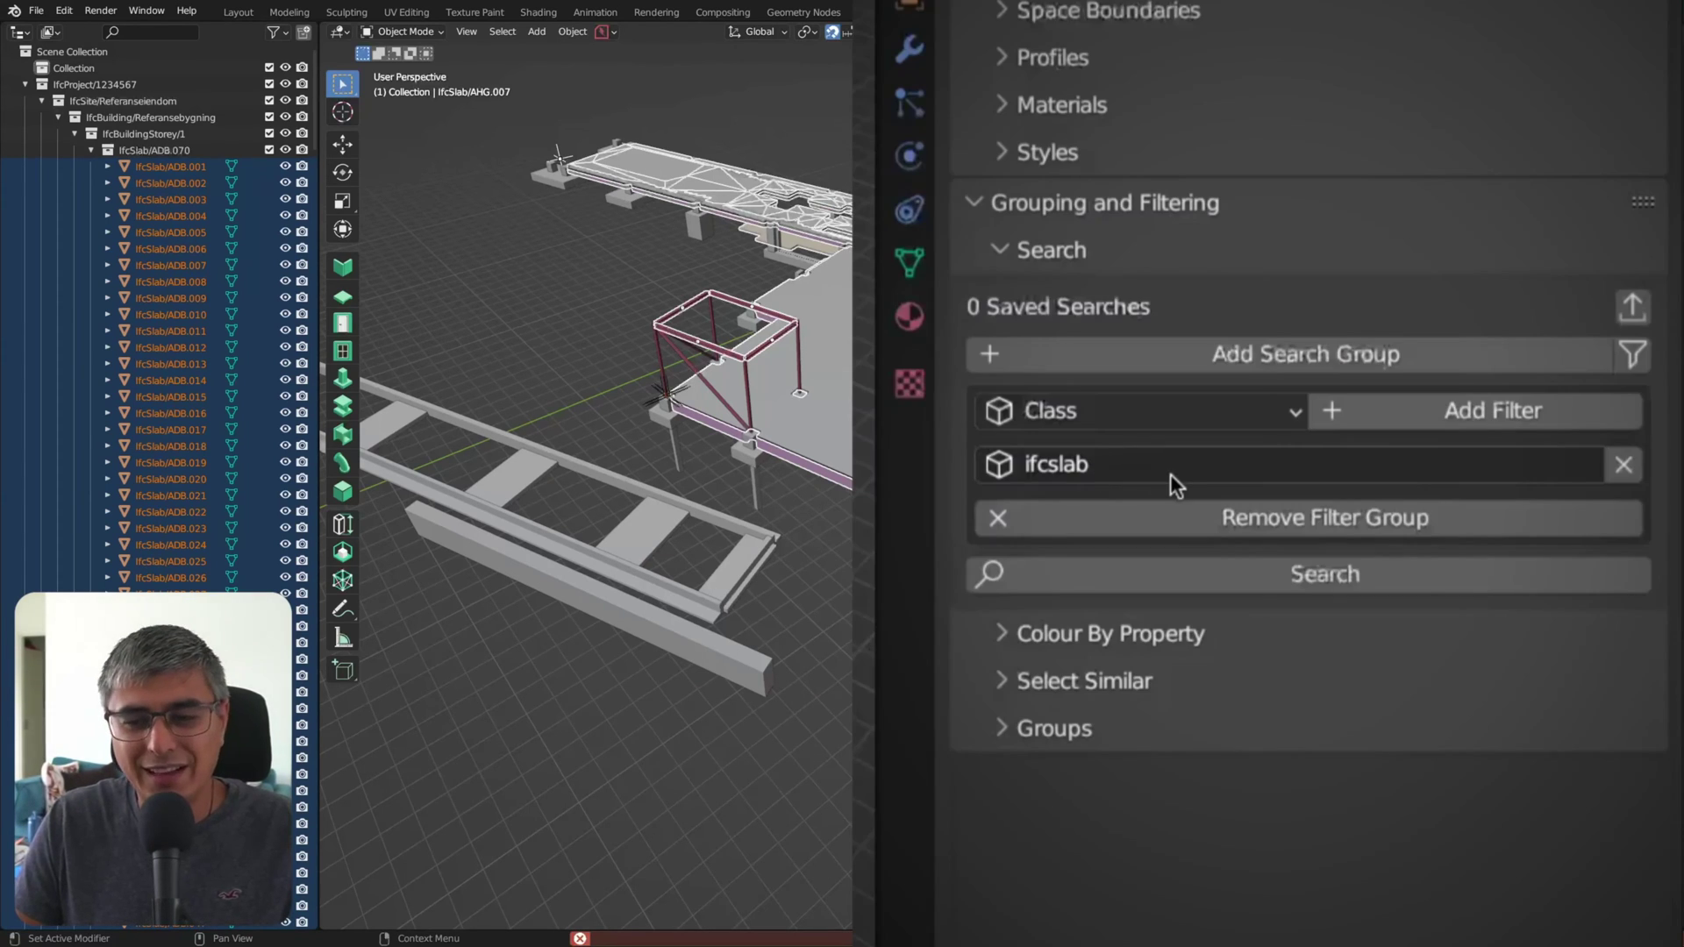
Step: Correct the capitalization of the class filter to IfcSlab and run the search
click(1174, 473)
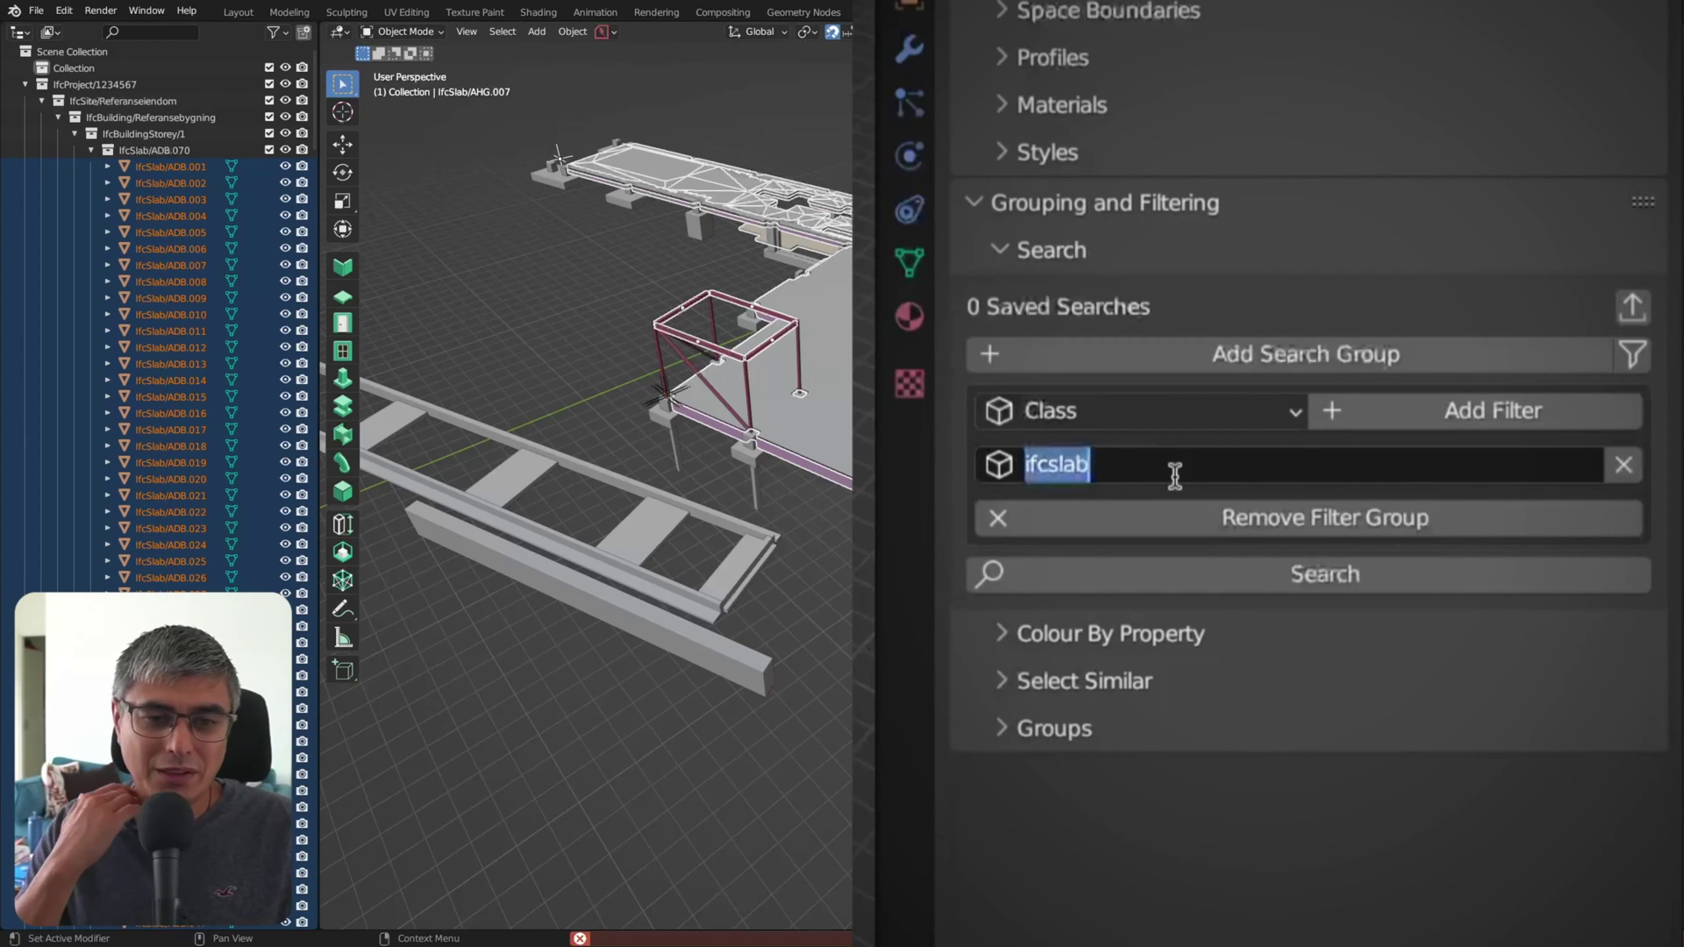
click(1174, 474)
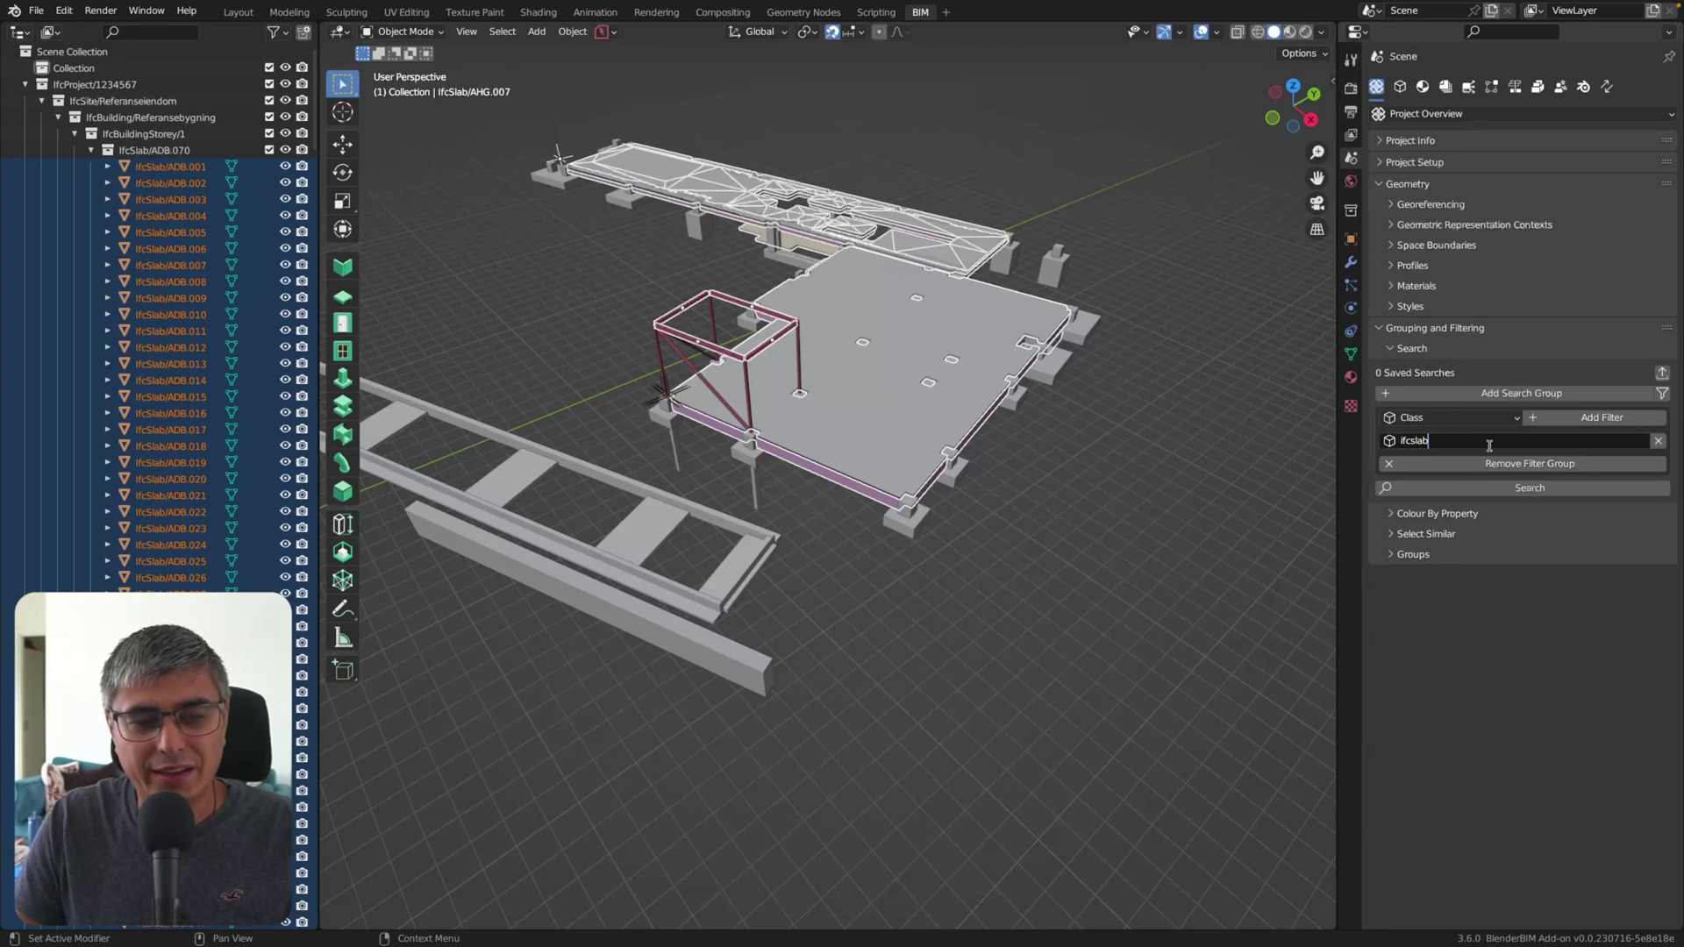
drag(1452, 440, 1390, 441)
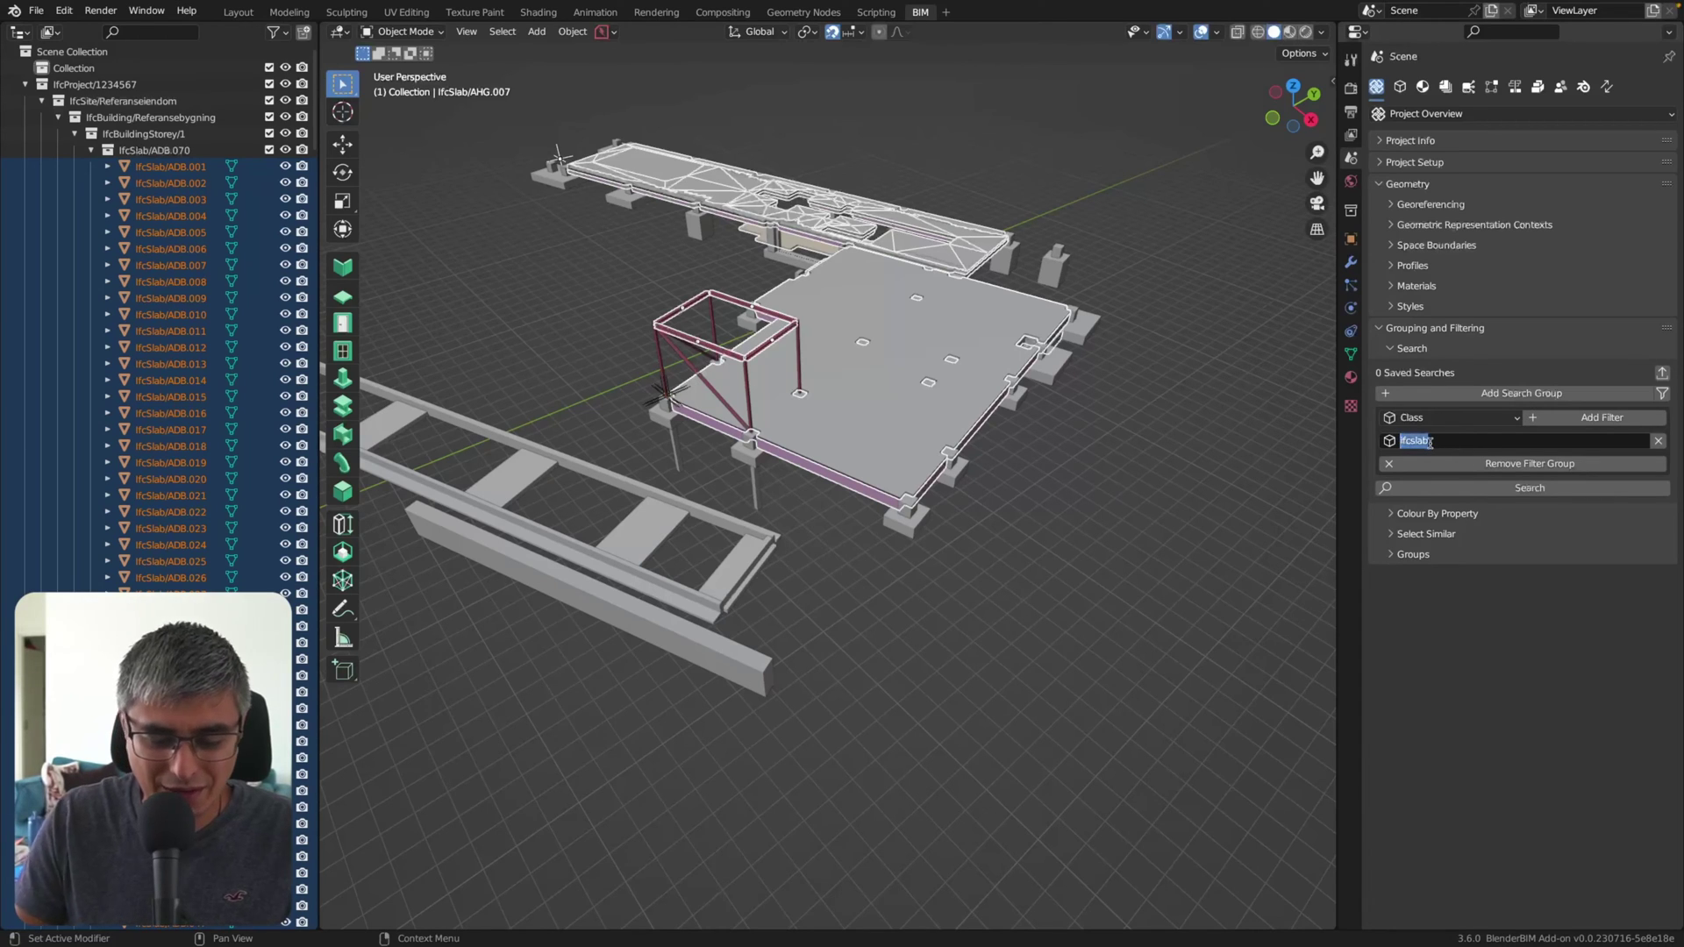
click(1430, 441)
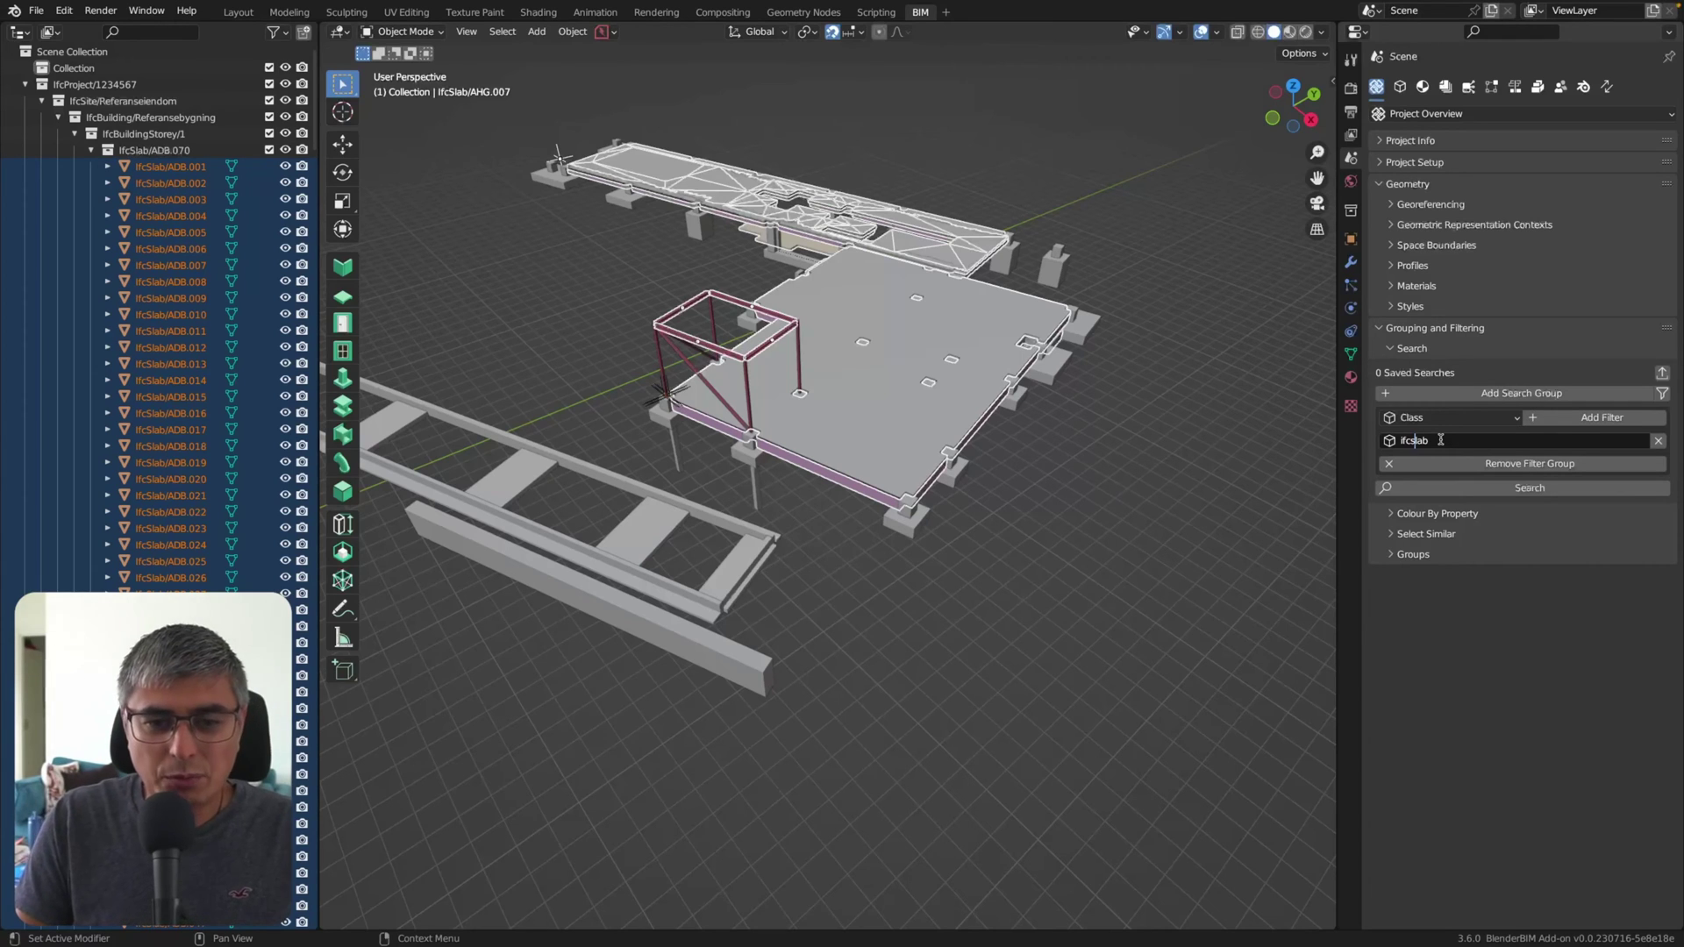
key(BackSpace)
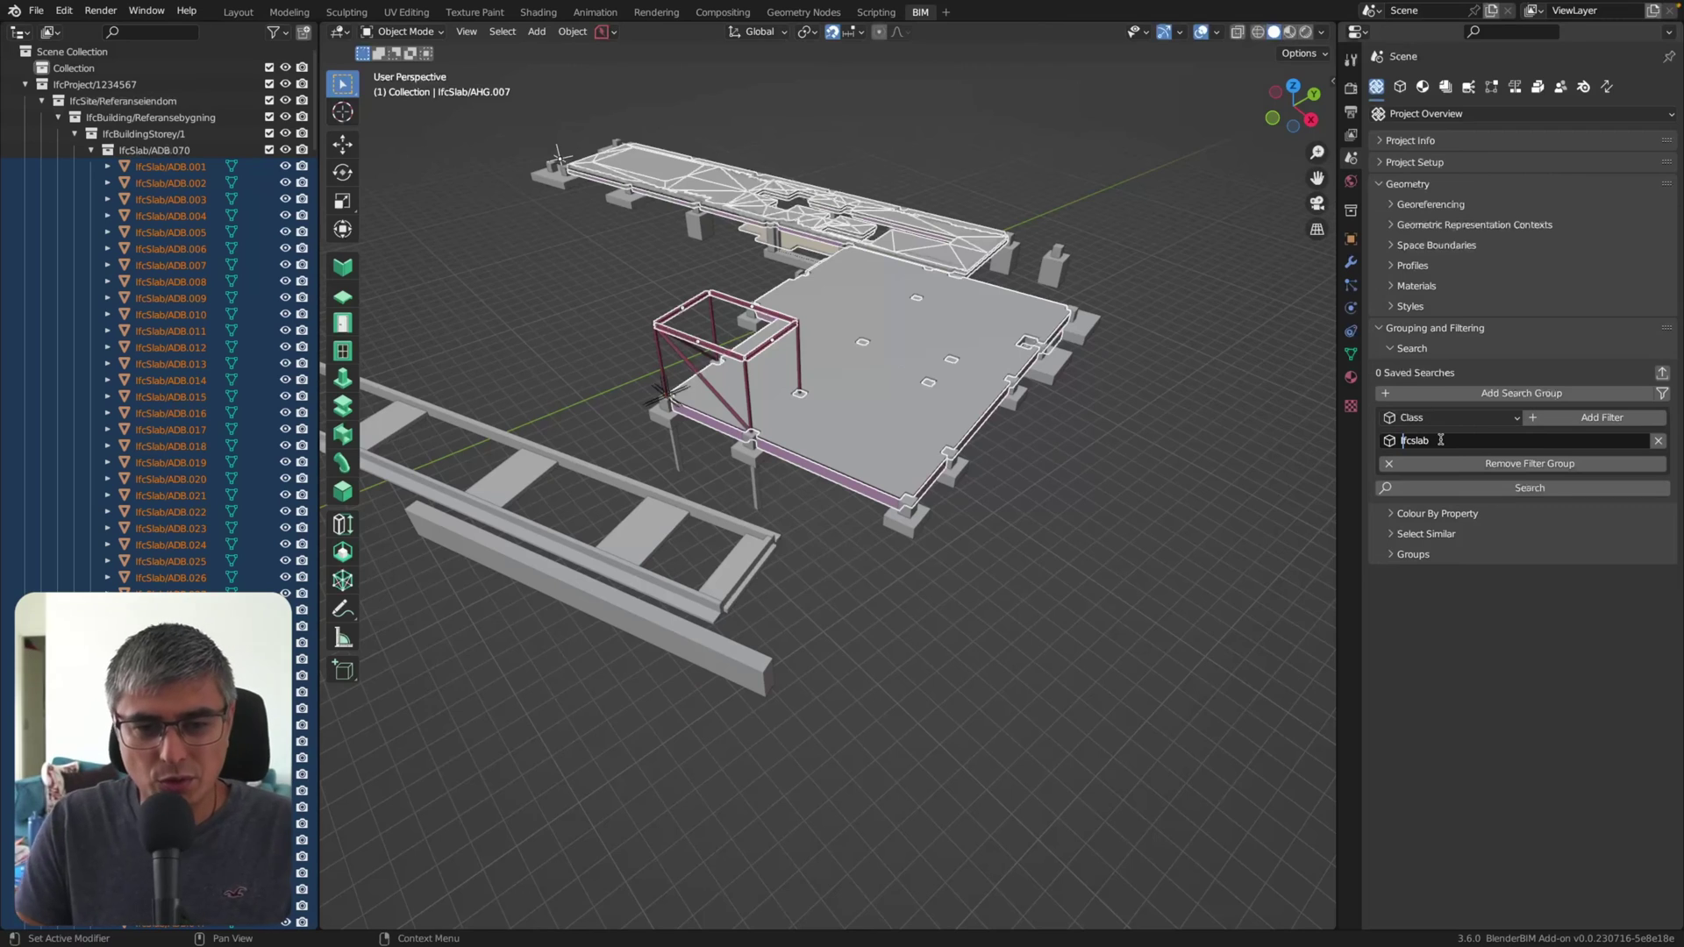
text(I)
key(Delete)
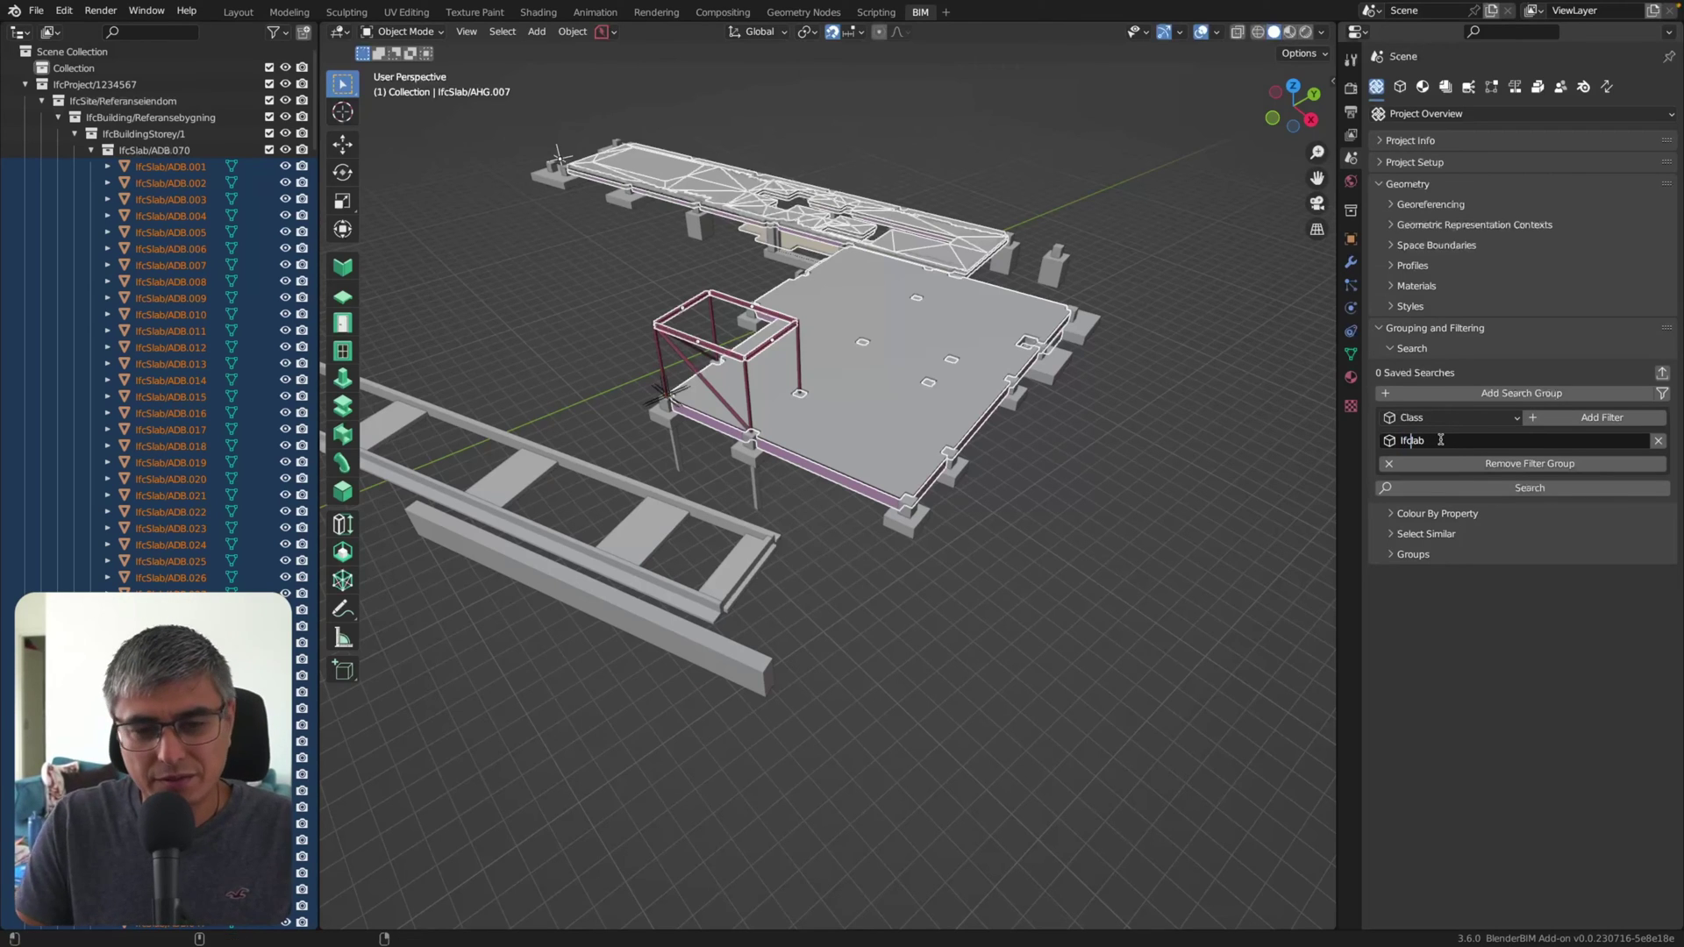
text(S)
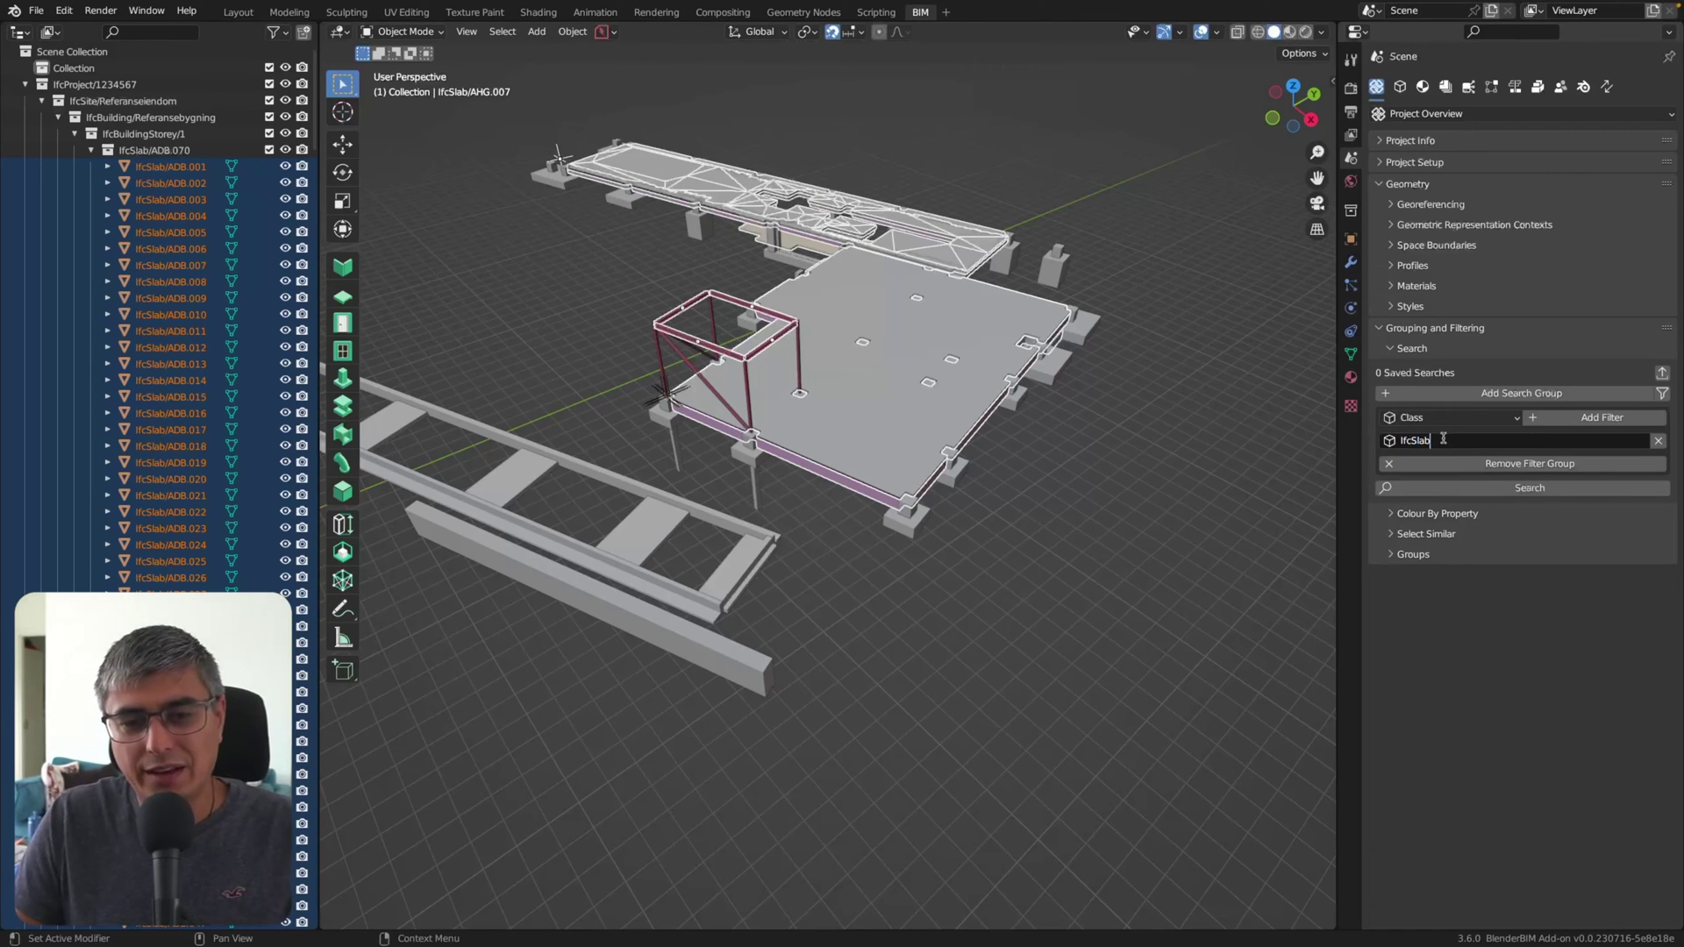
key(Return)
click(1526, 487)
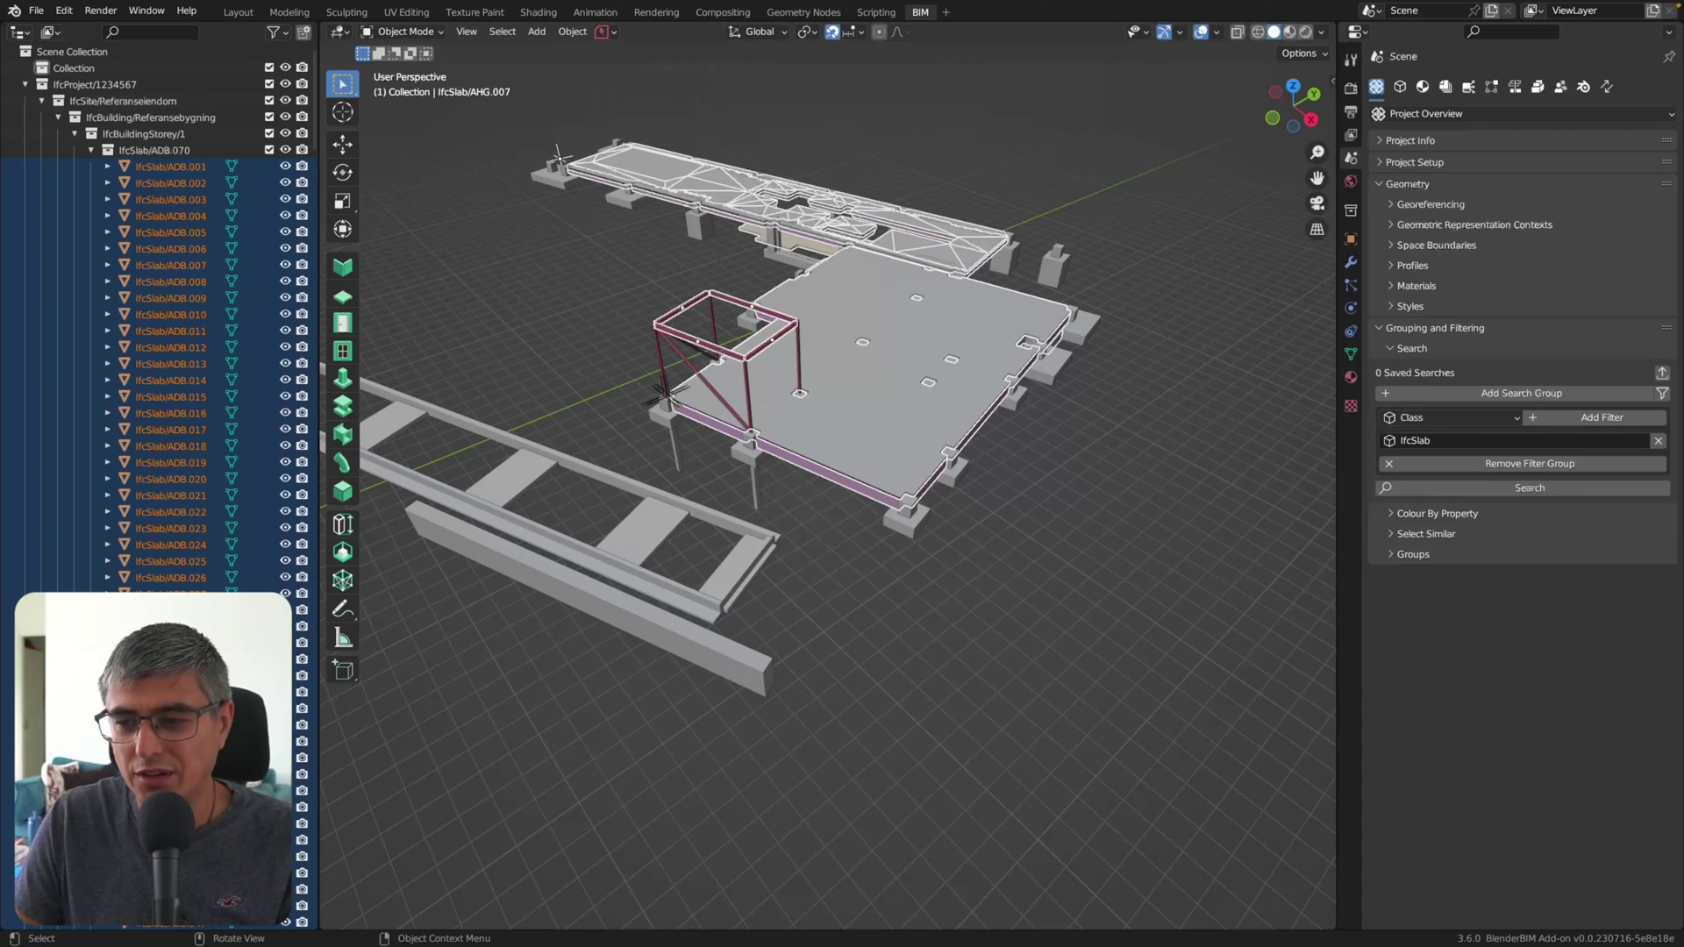
Step: Review the latest search report in the info log window and close the log
drag(1417, 129, 1022, 157)
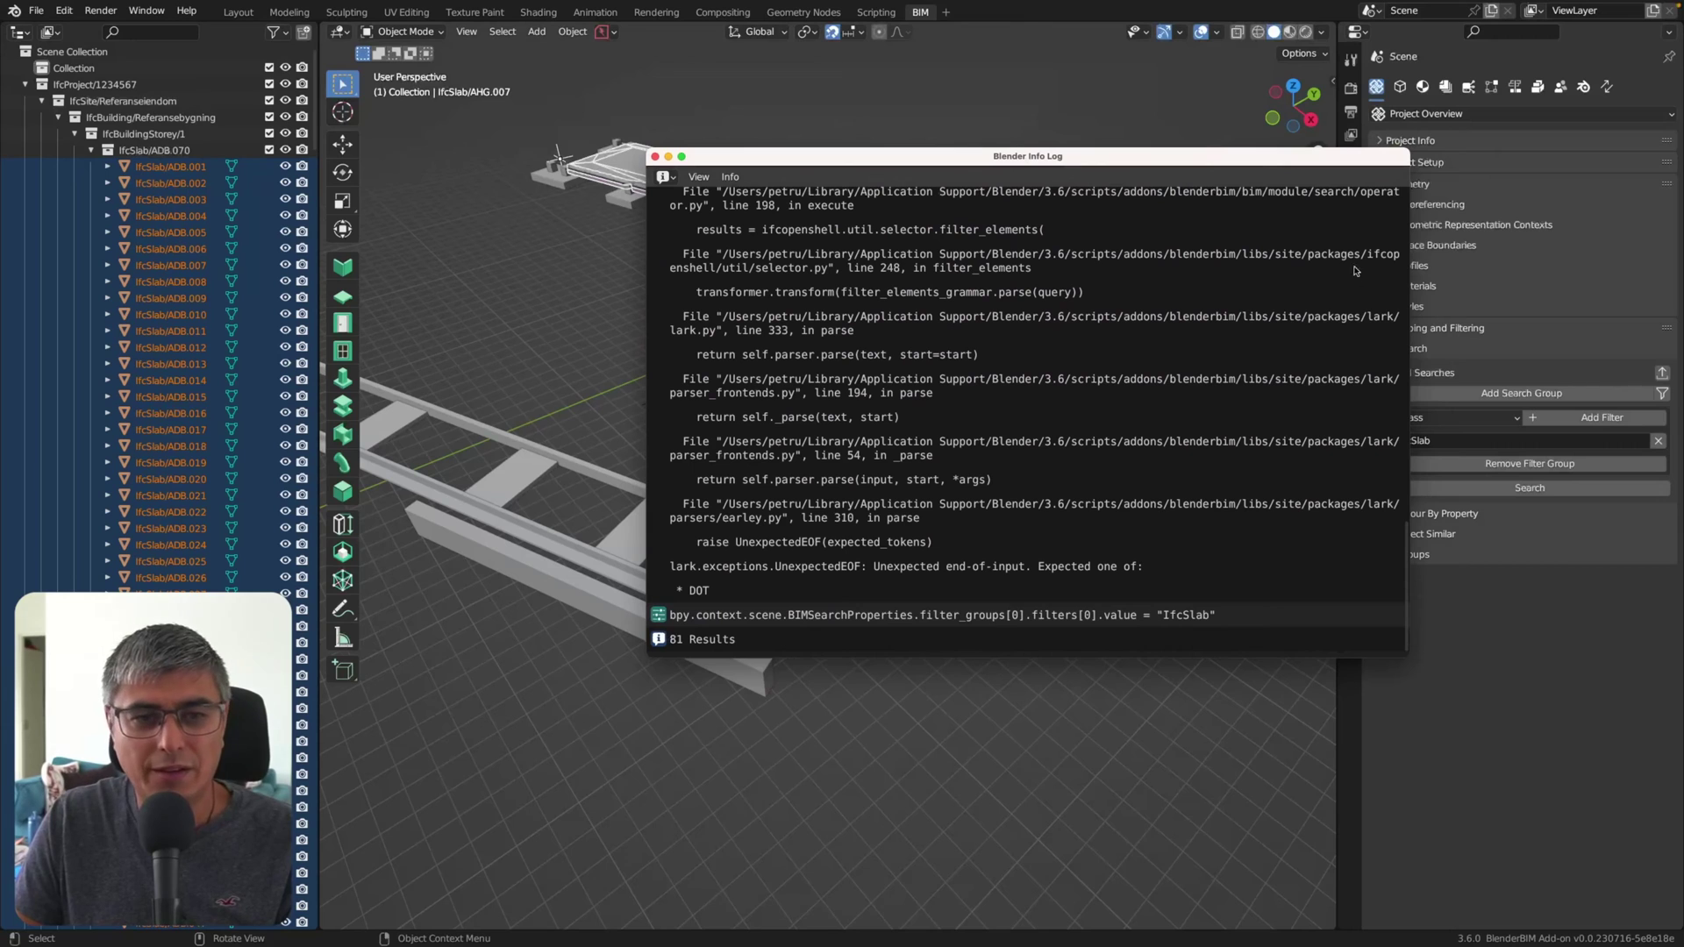
click(655, 156)
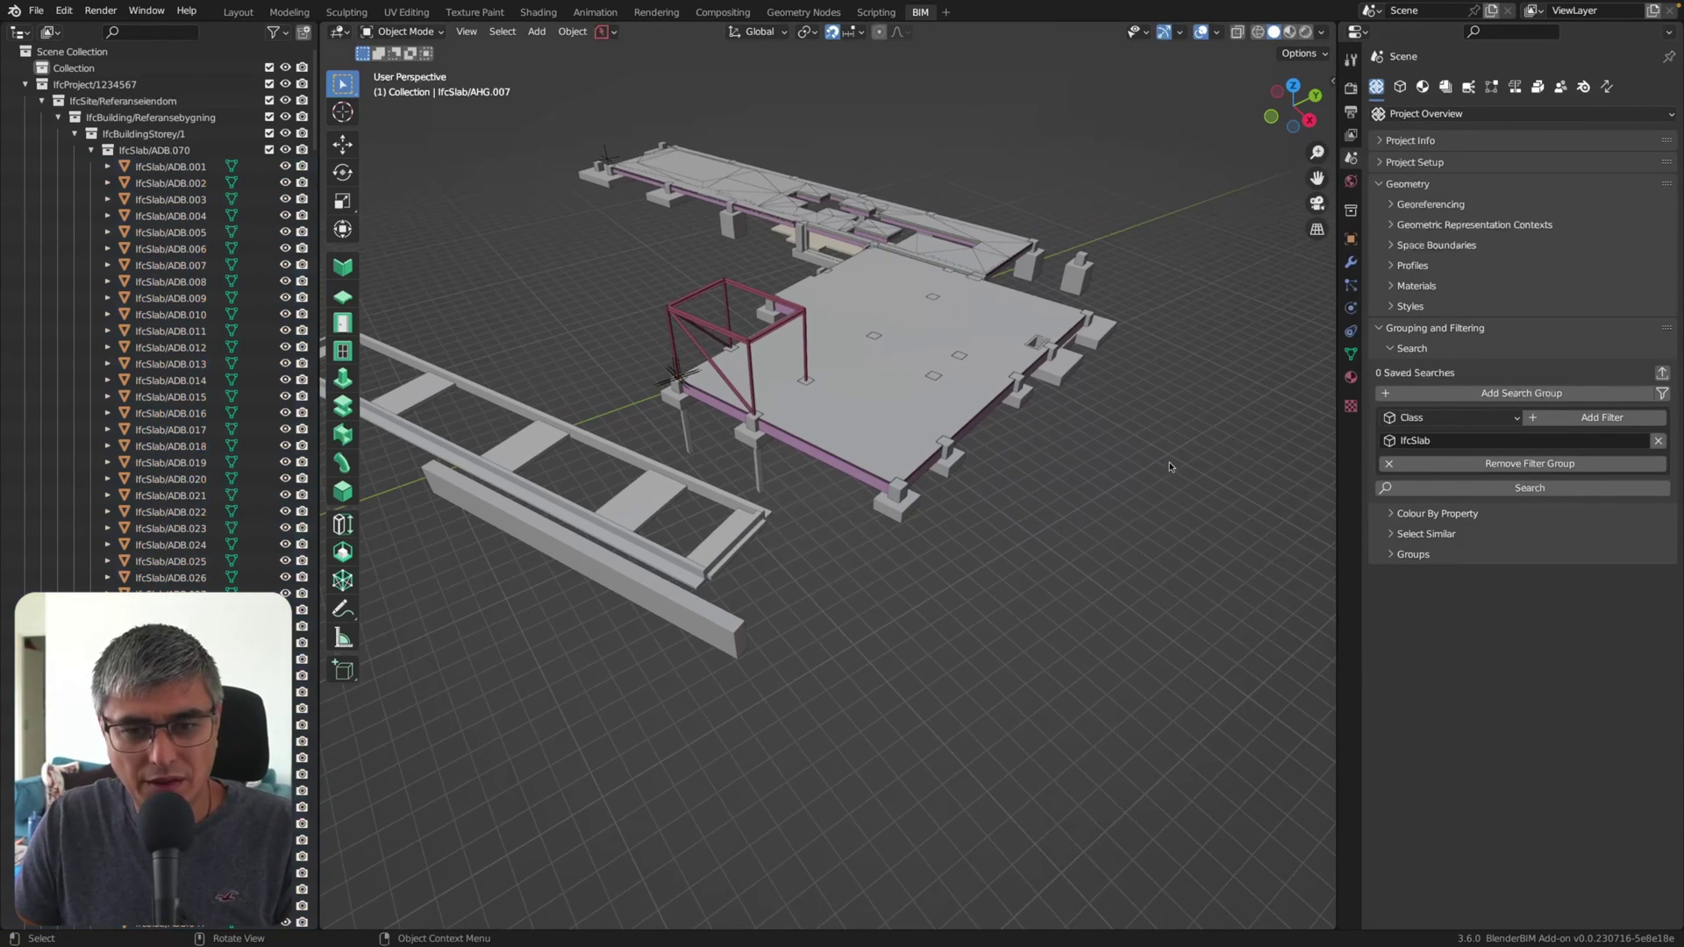
middle_drag(1171, 535, 1211, 522)
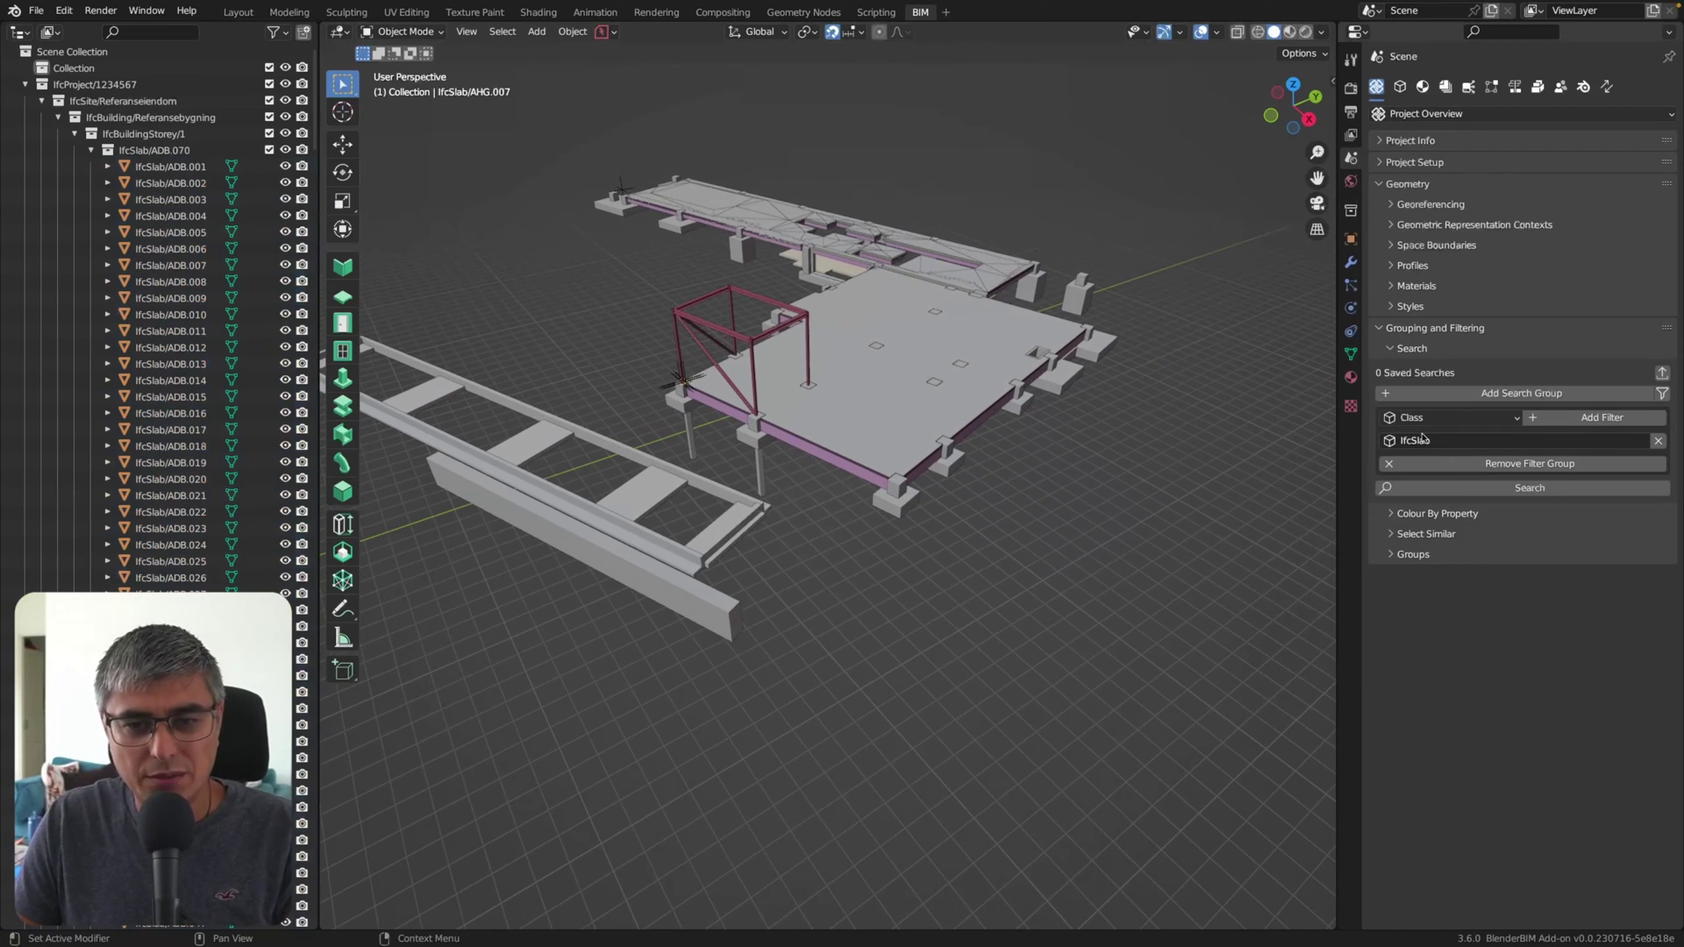
Step: Add an empty class filter below IfcSlab and examine the large floor slab's attributes, property sets and quantity sets
click(1604, 423)
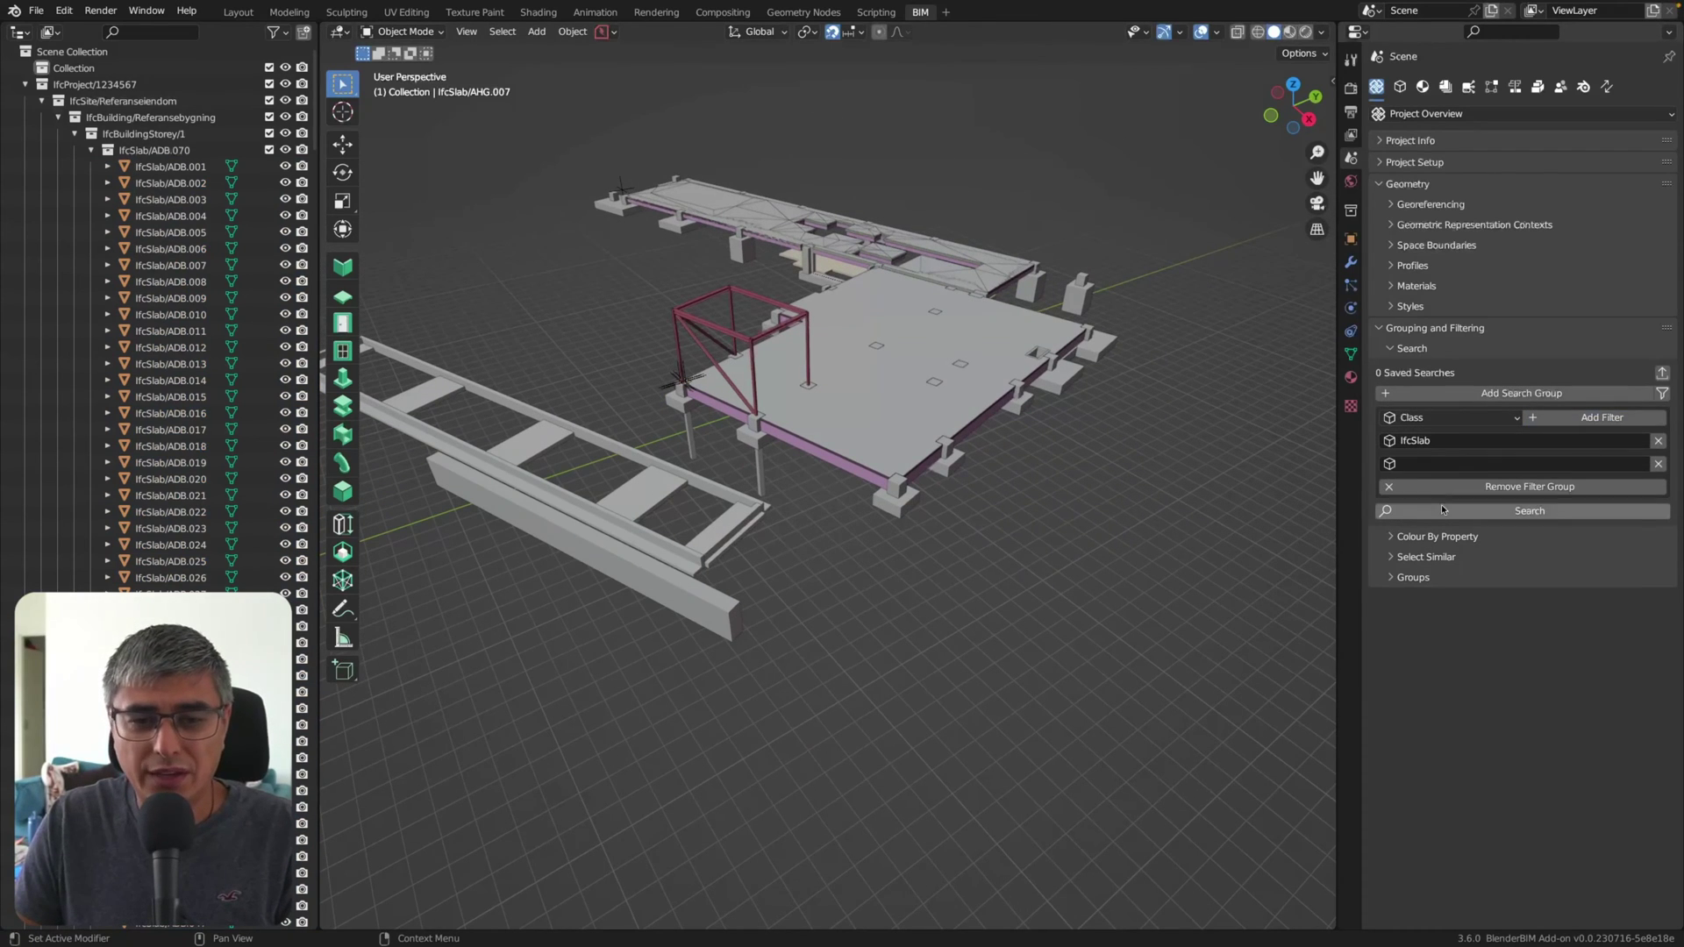
click(957, 392)
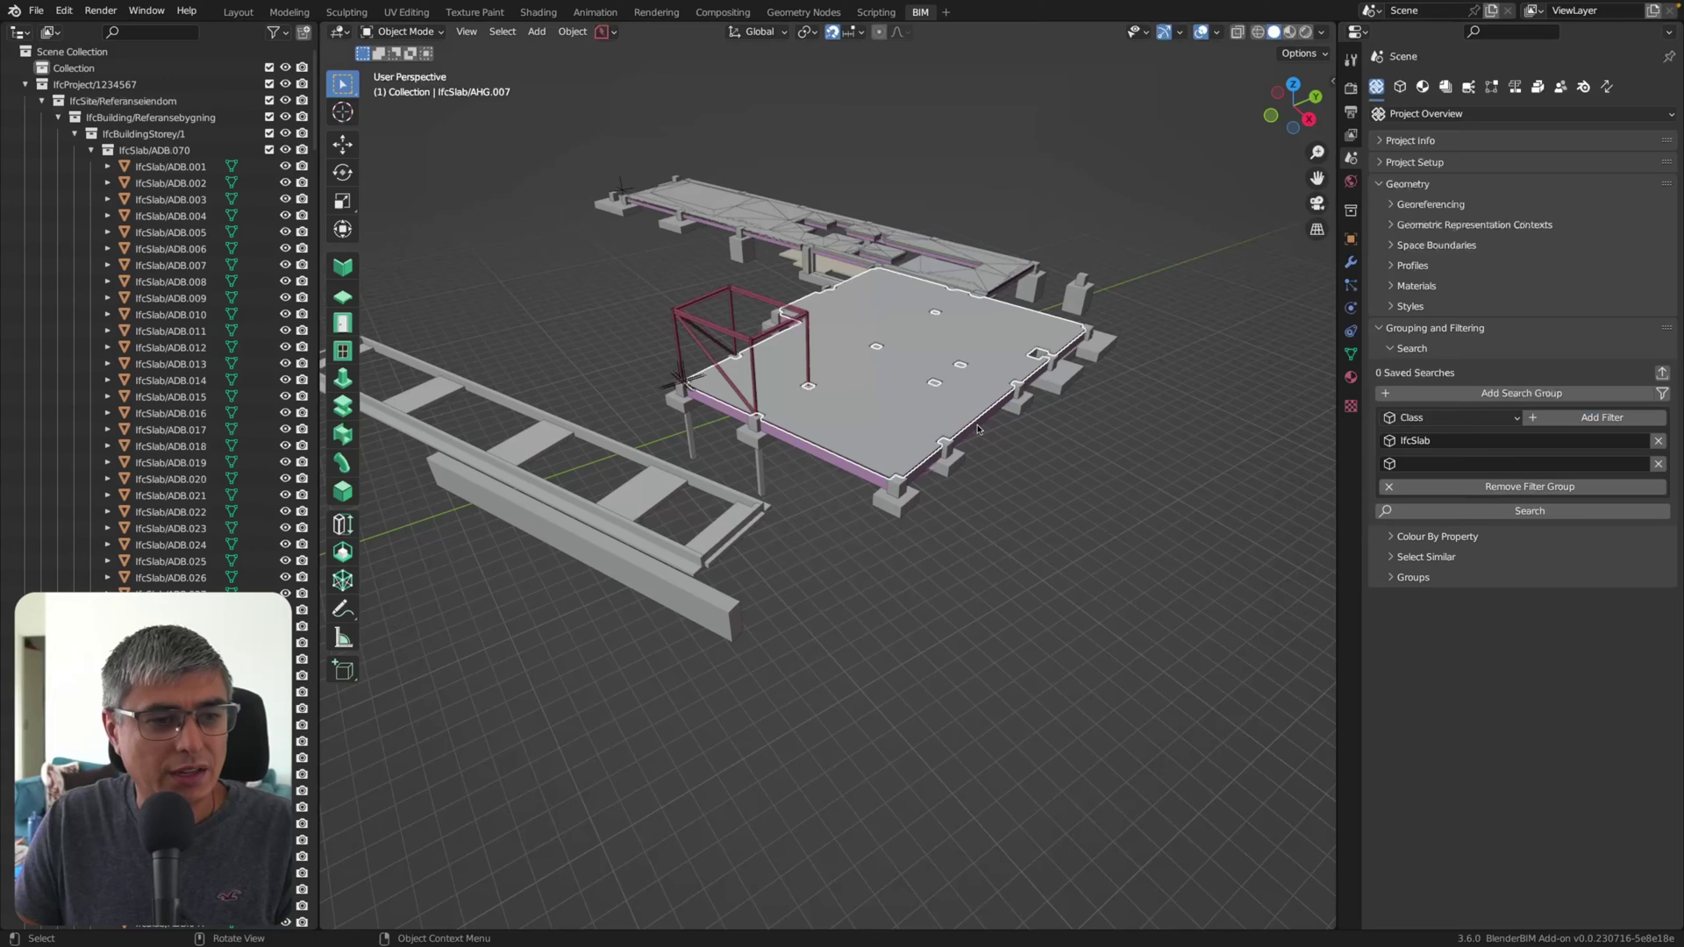
click(1400, 86)
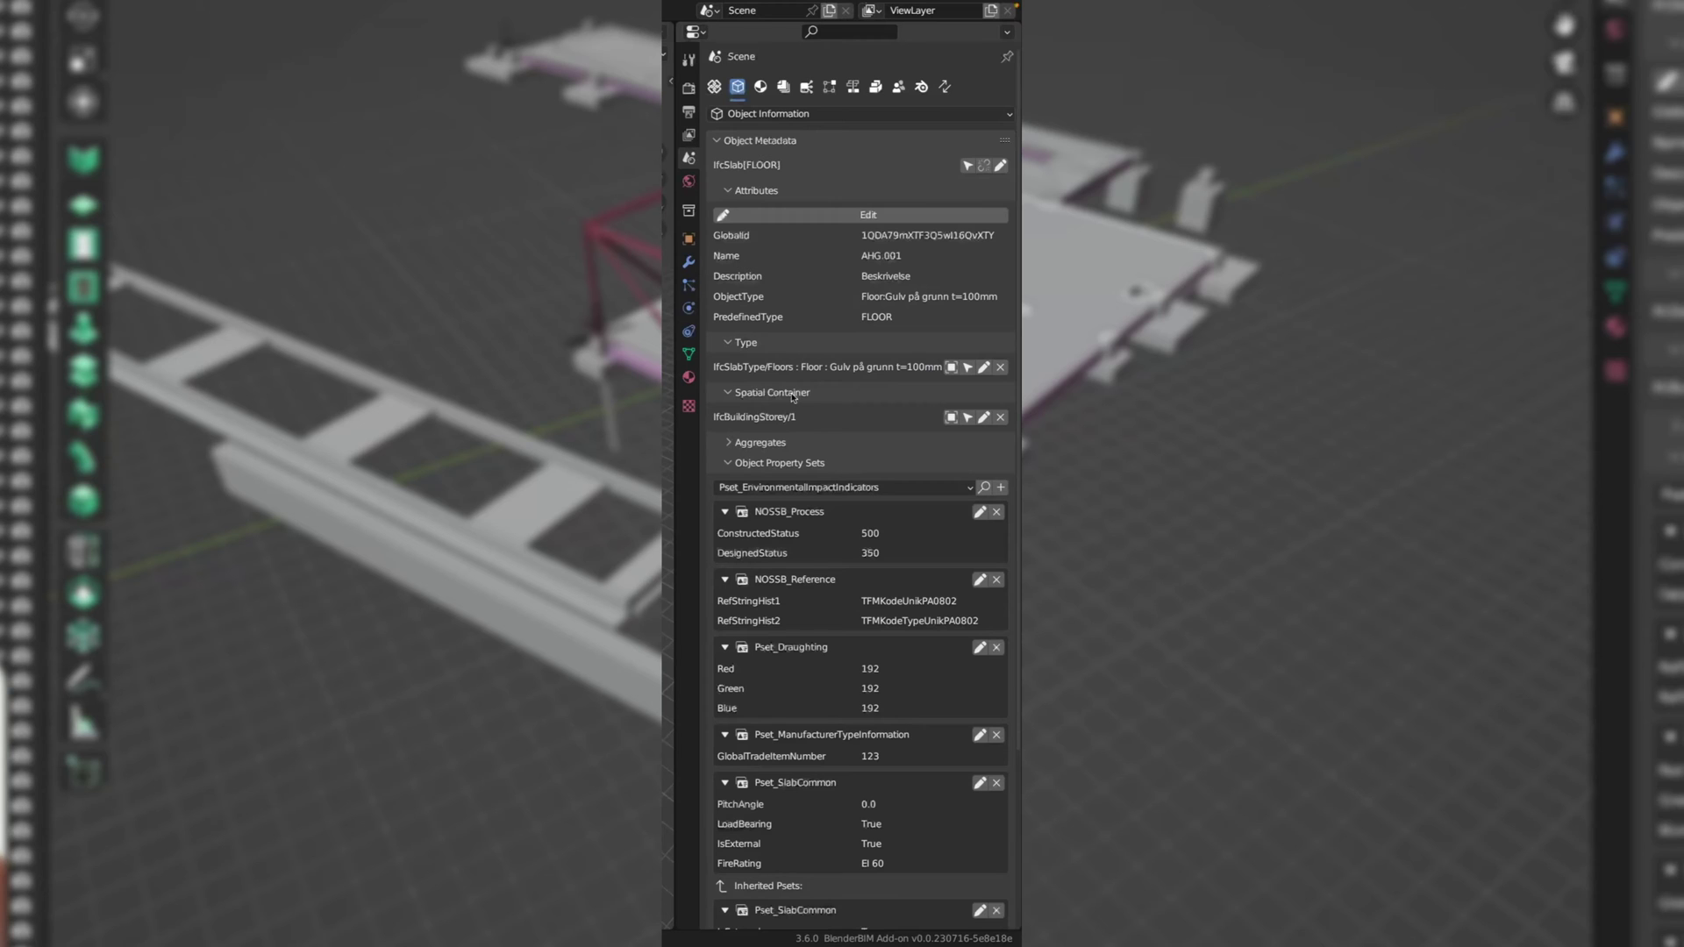
scroll(907, 438, down, 5)
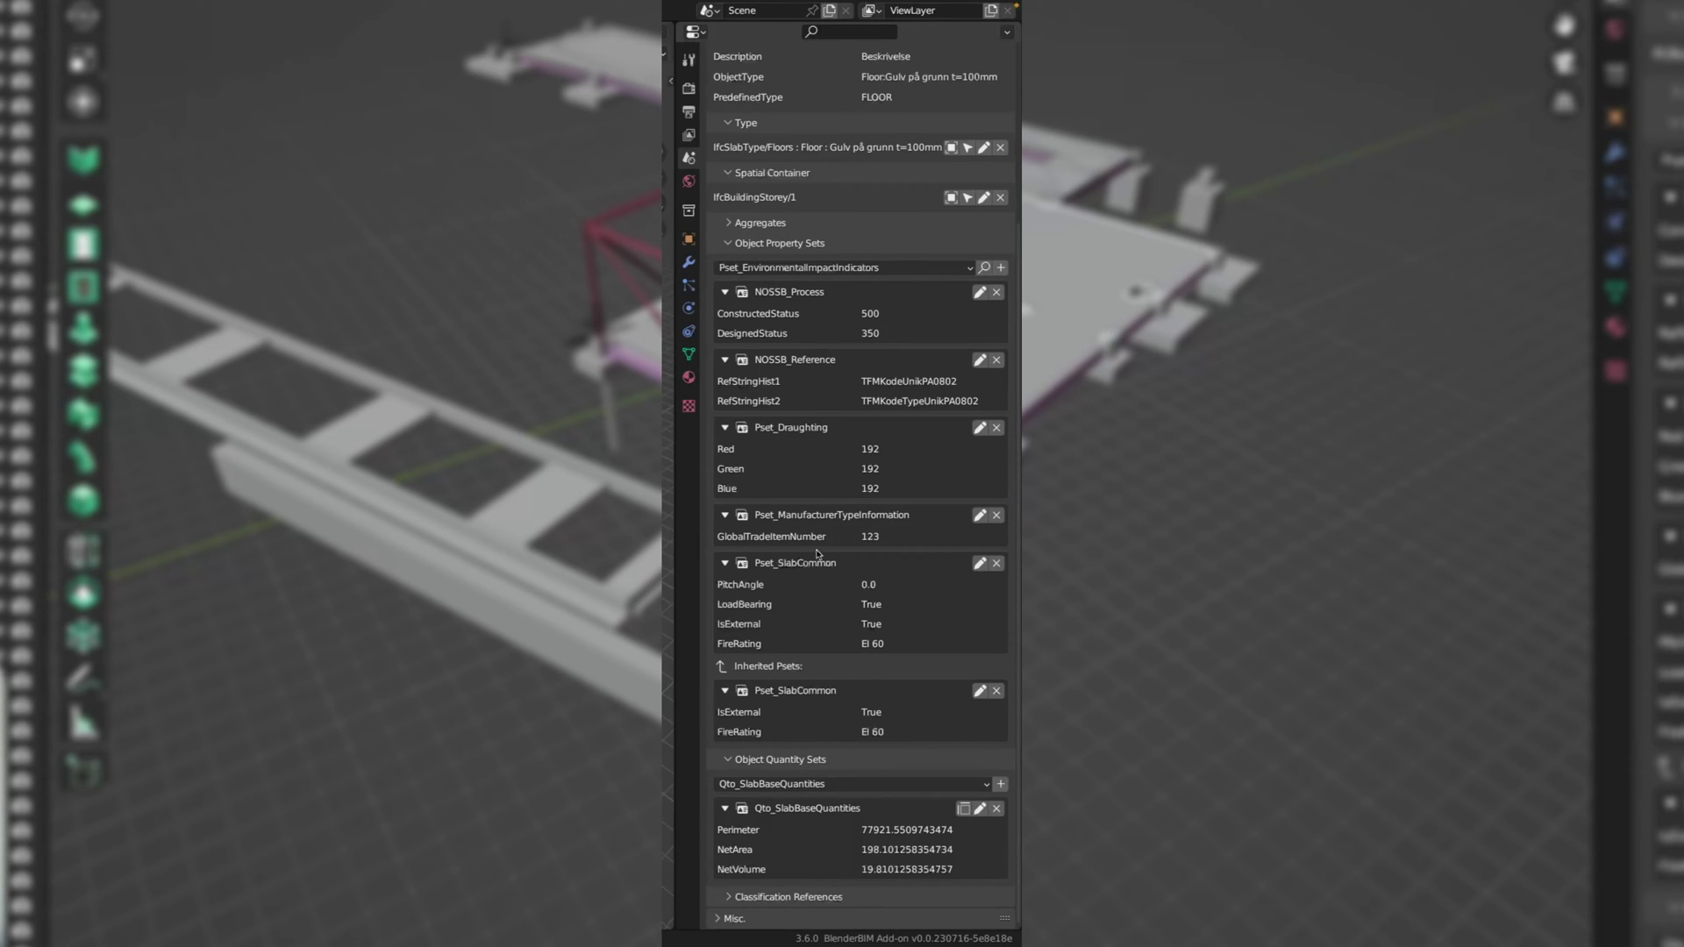
scroll(809, 441, up, 6)
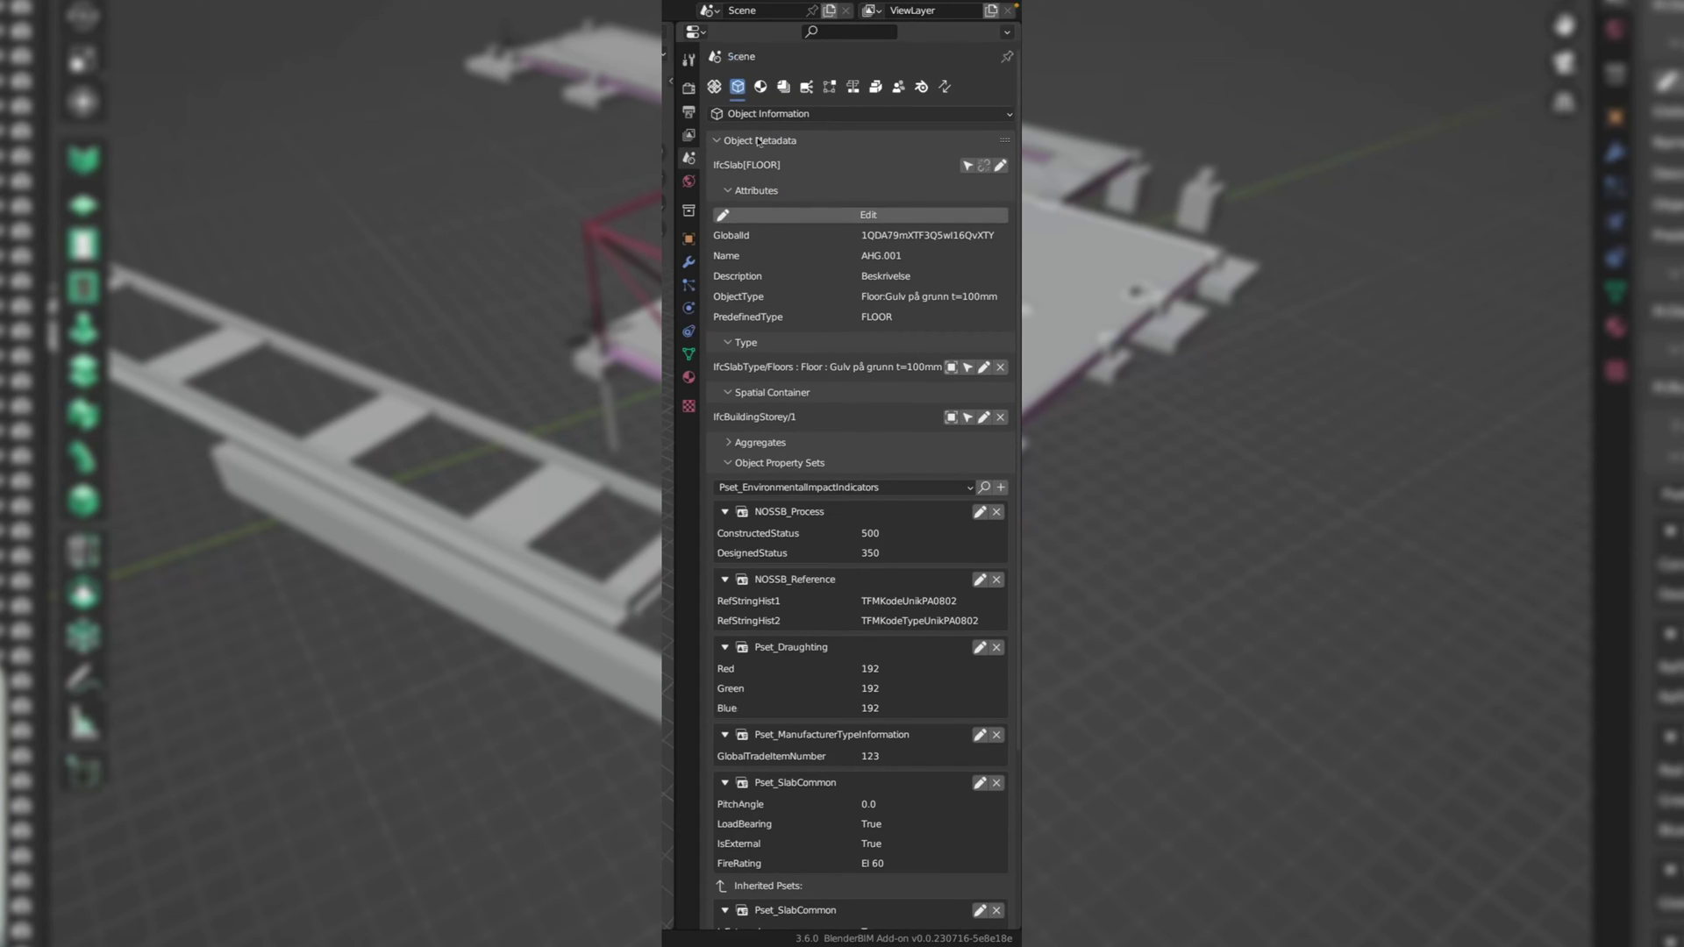
click(715, 87)
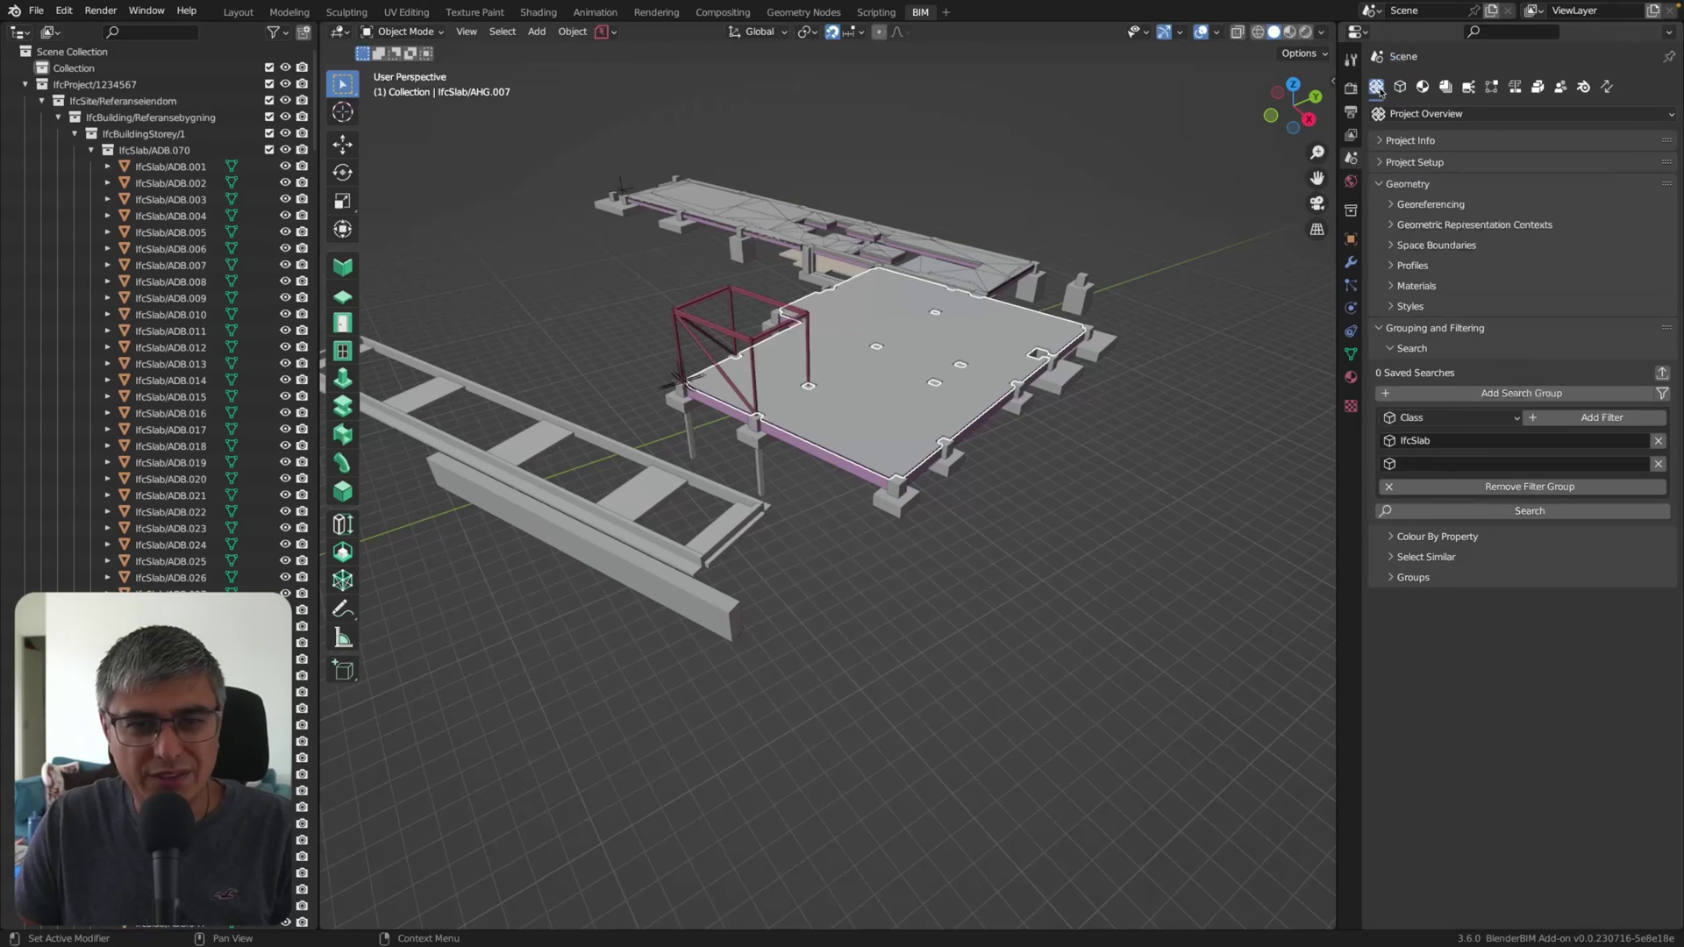
click(1400, 86)
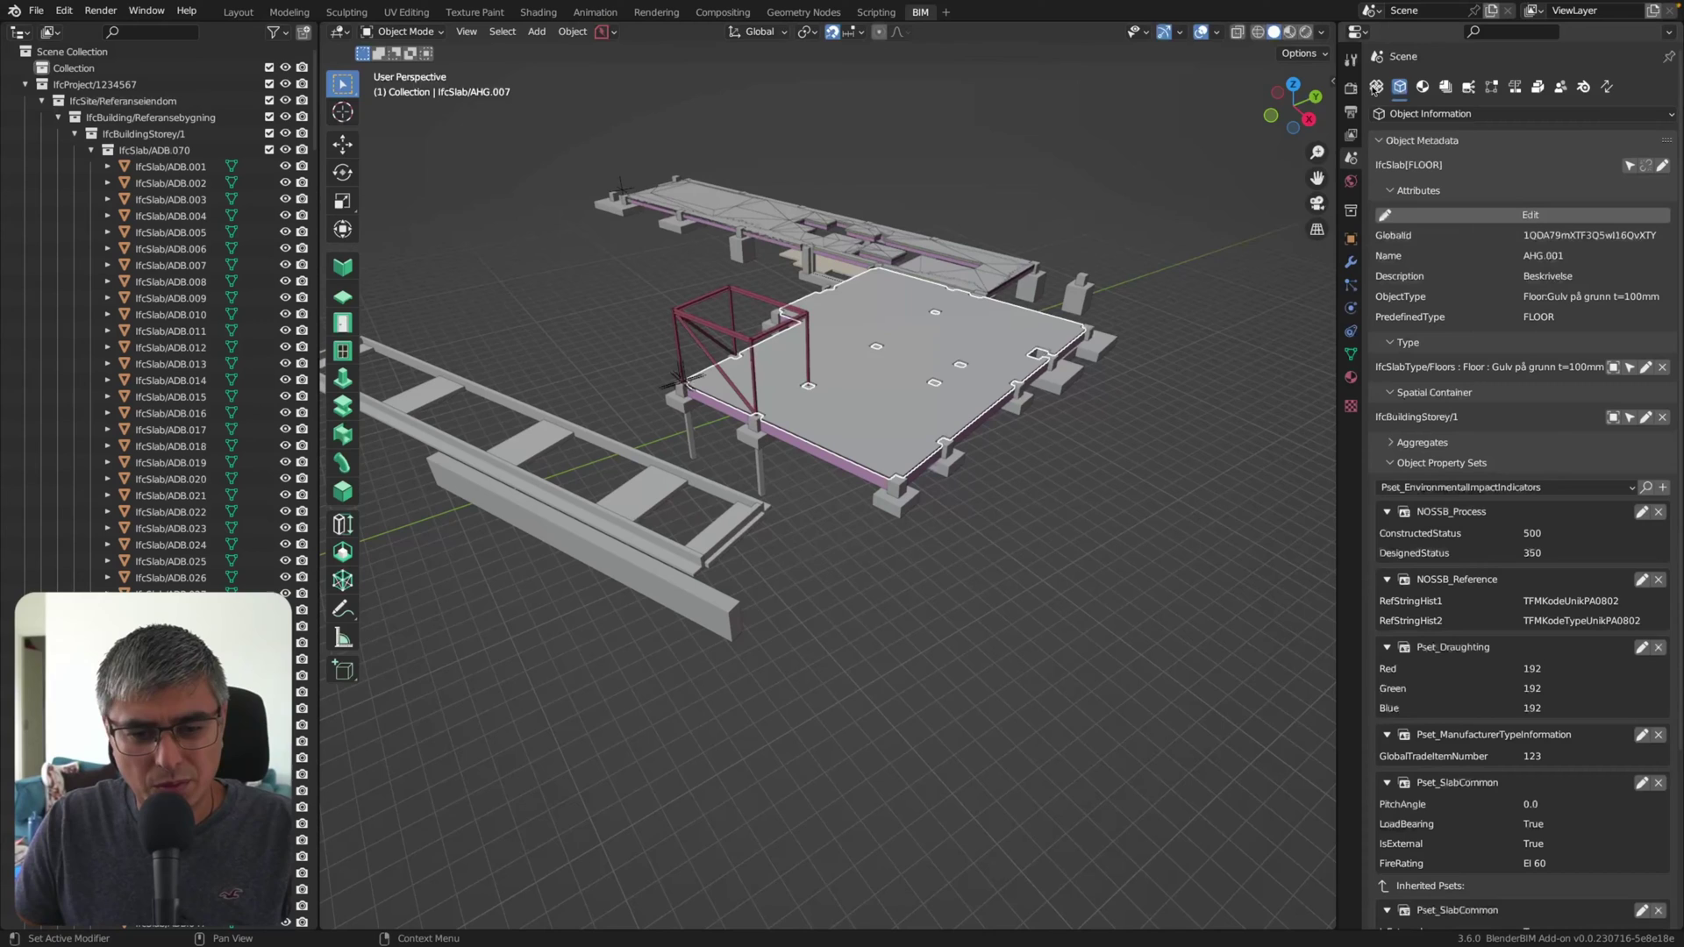
click(1376, 86)
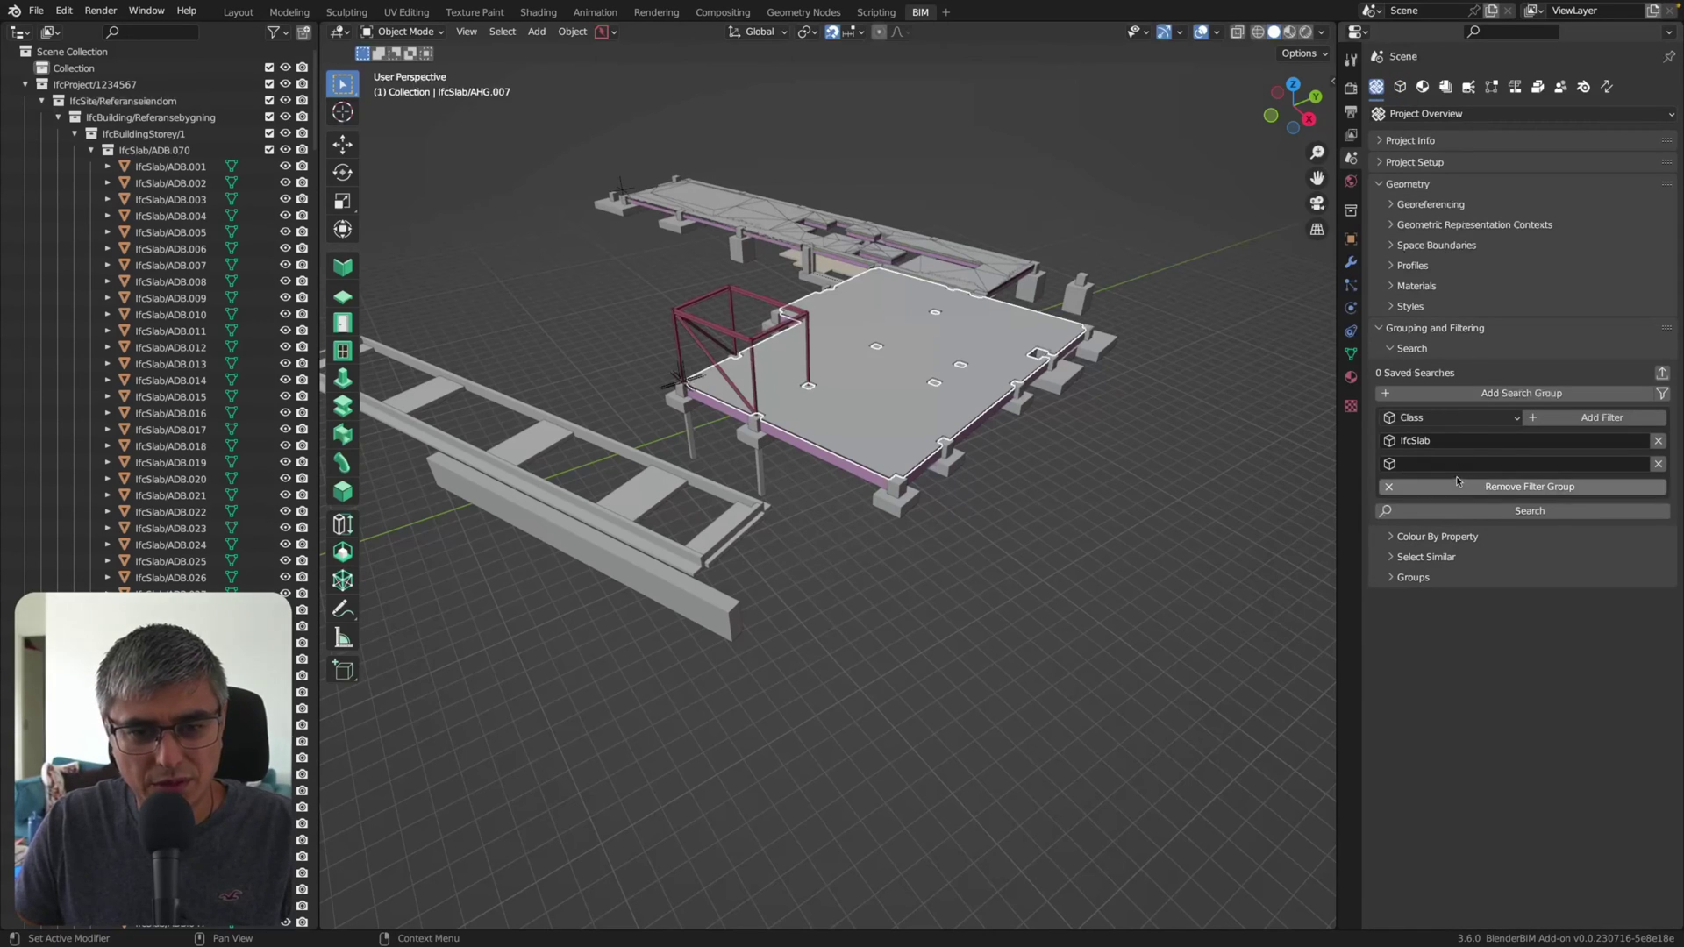
Step: Enter Pset_SlabCommon in the second filter of the search group and run the search
click(1386, 463)
text(Pset)
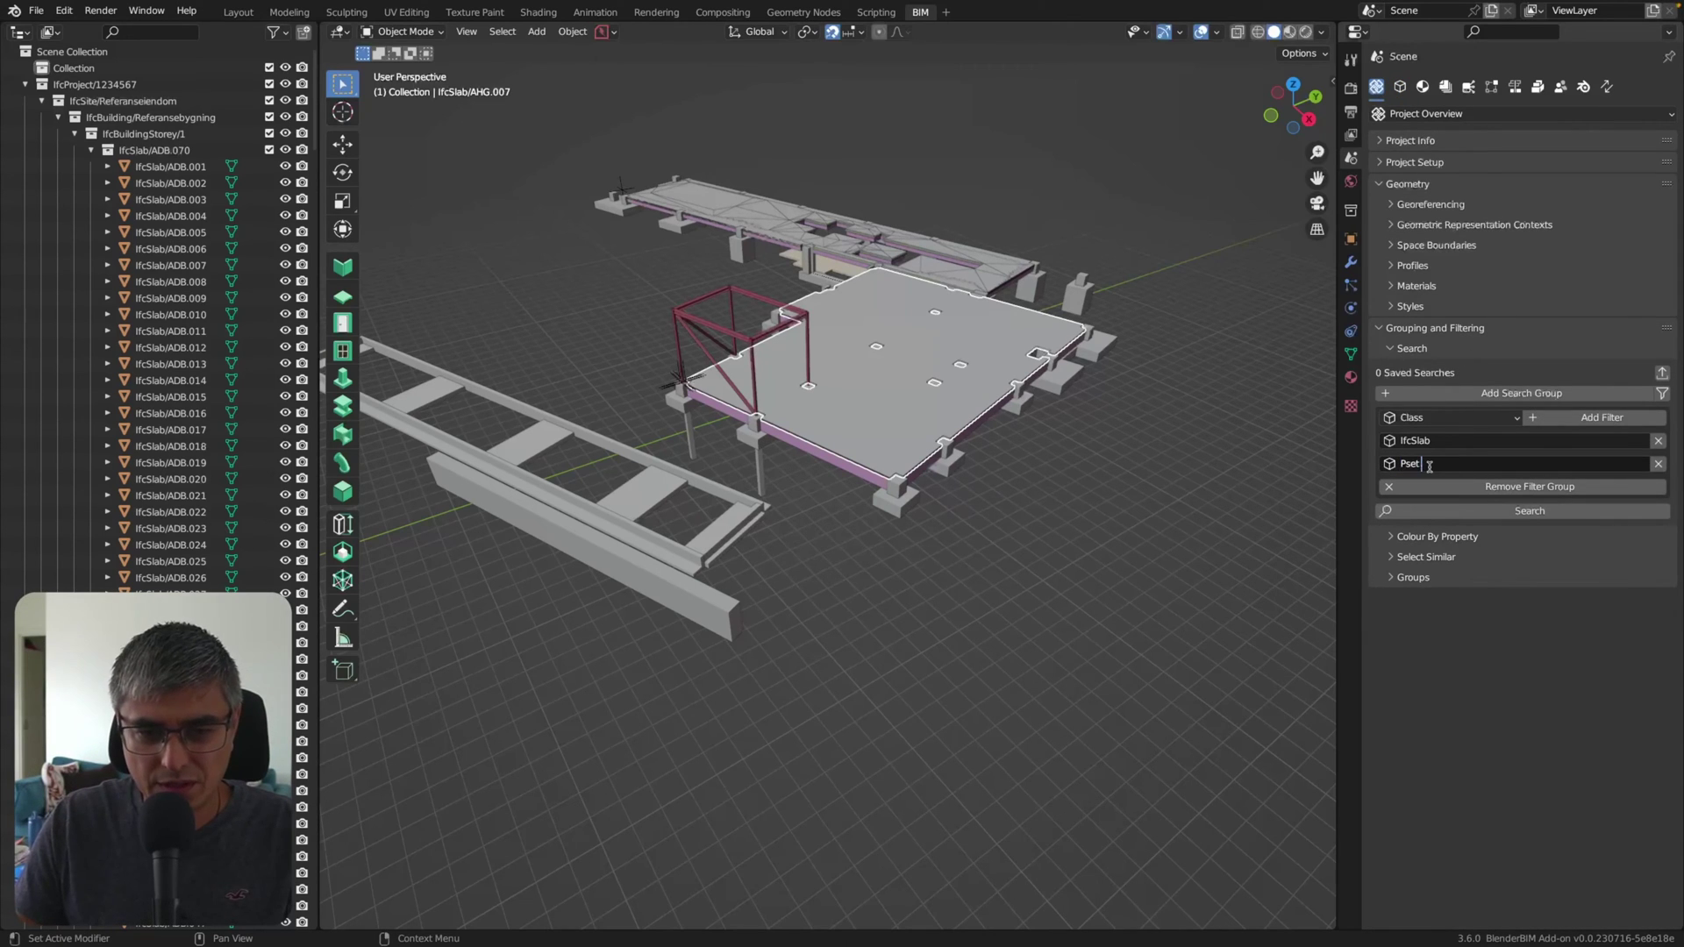
text(_SlabCommon)
key(Return)
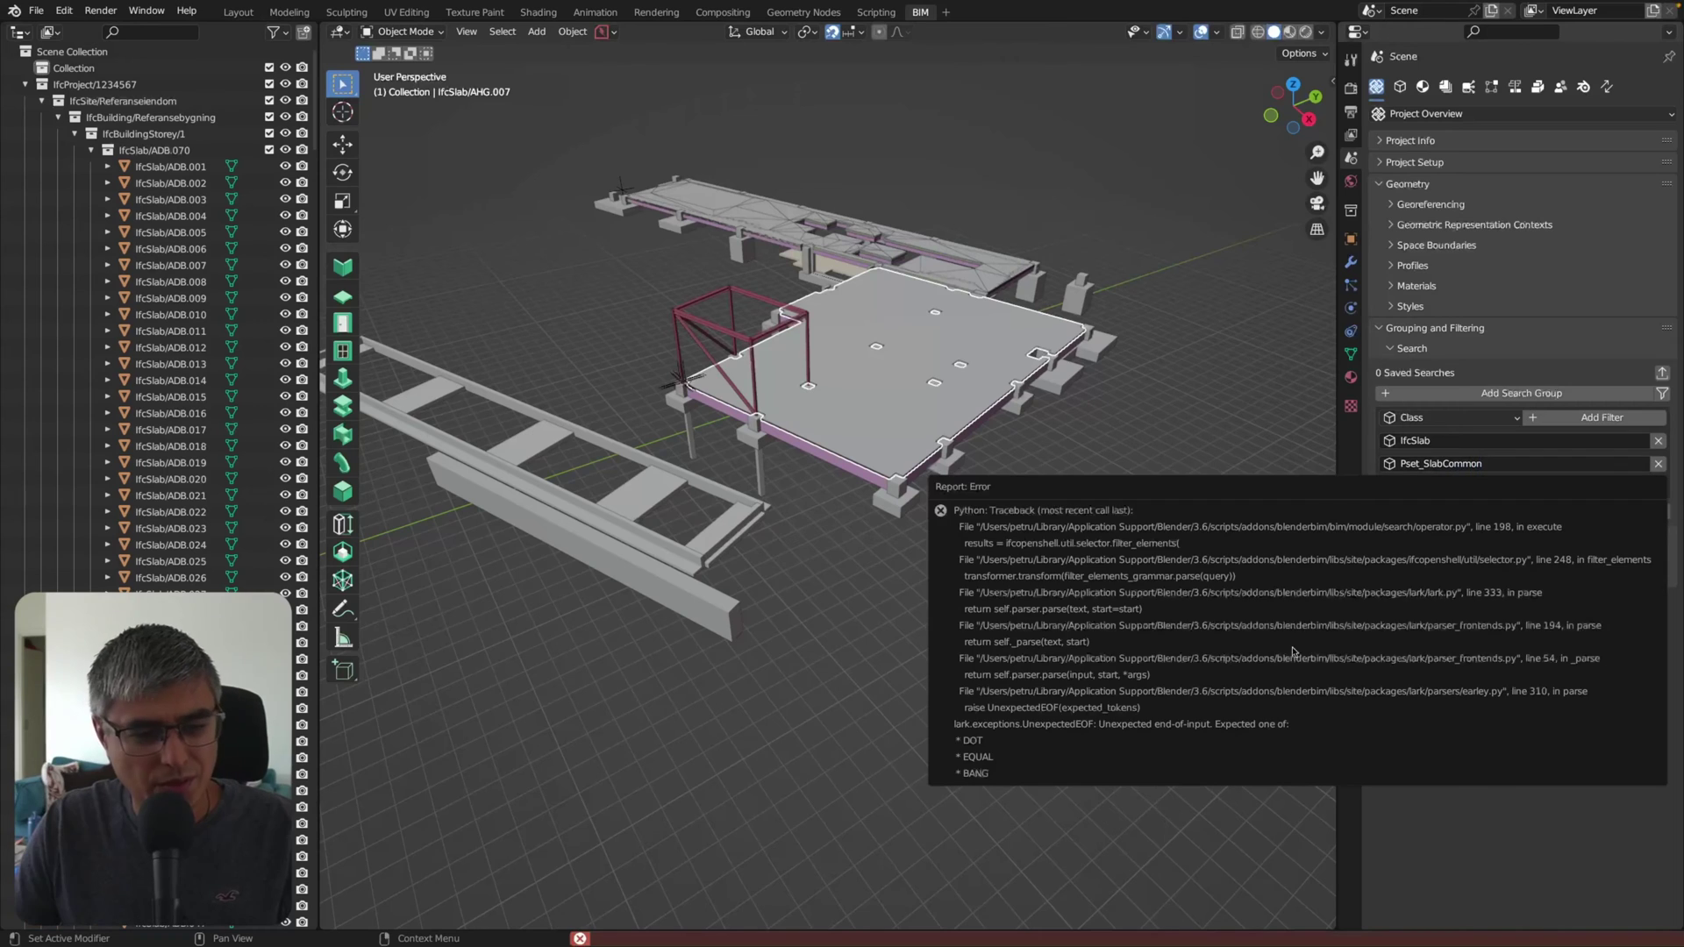
Step: Extend the second filter to Pset_SlabCommon=EI 60 and run the search
click(1517, 465)
text(=)
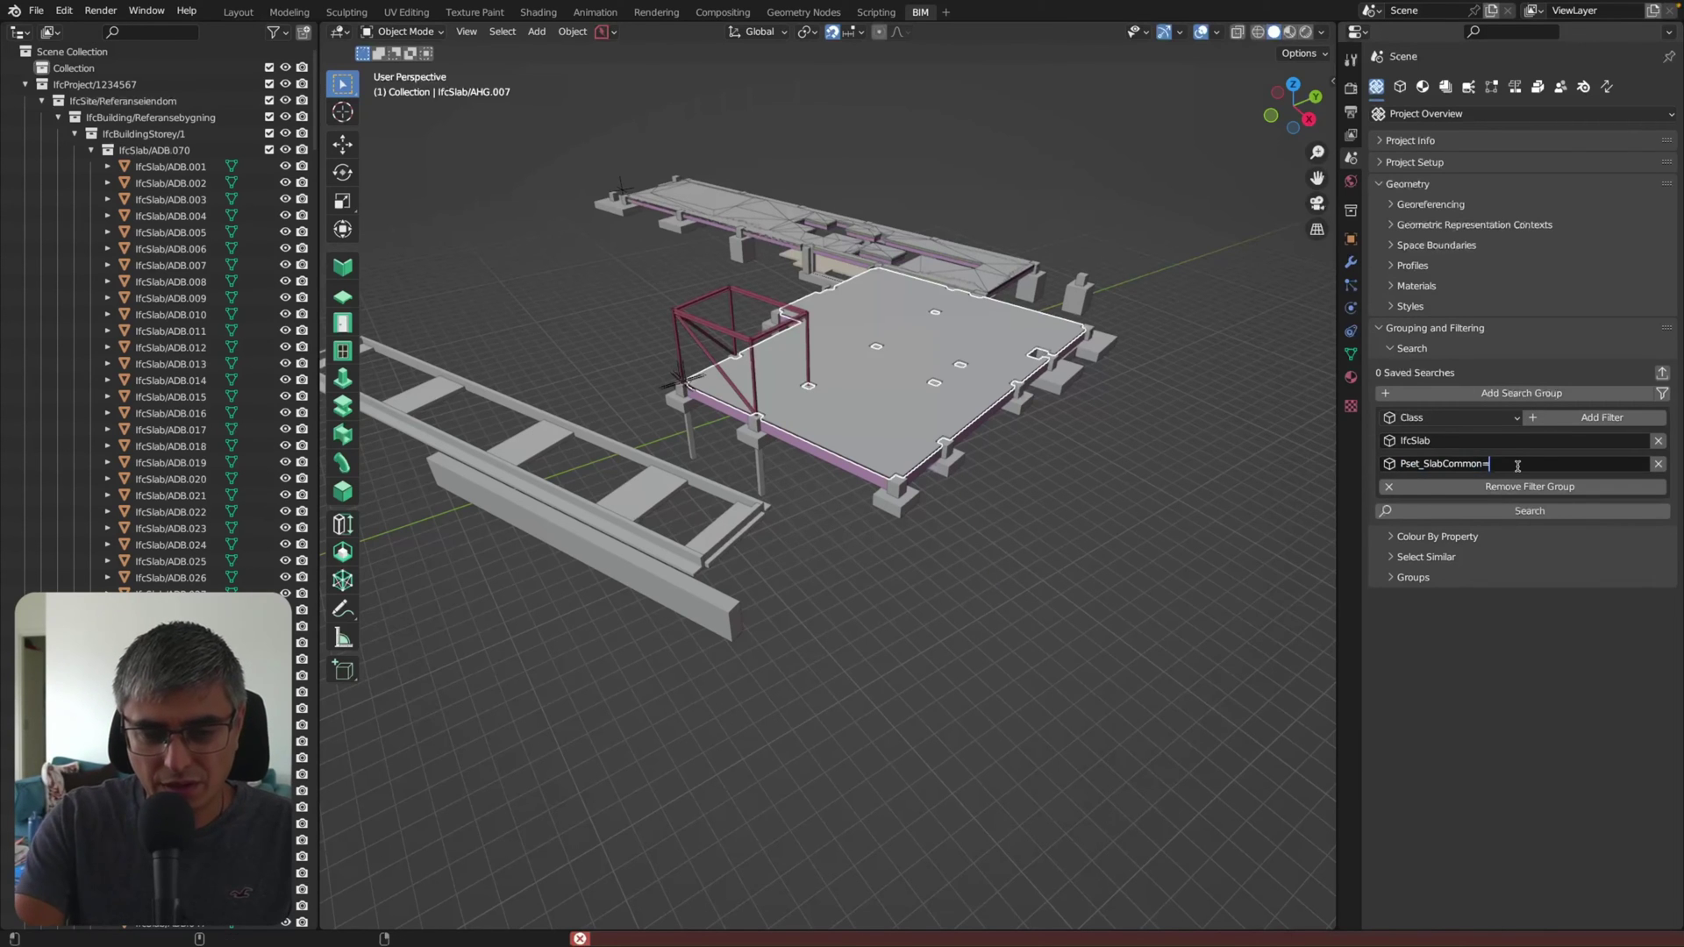
text(E)
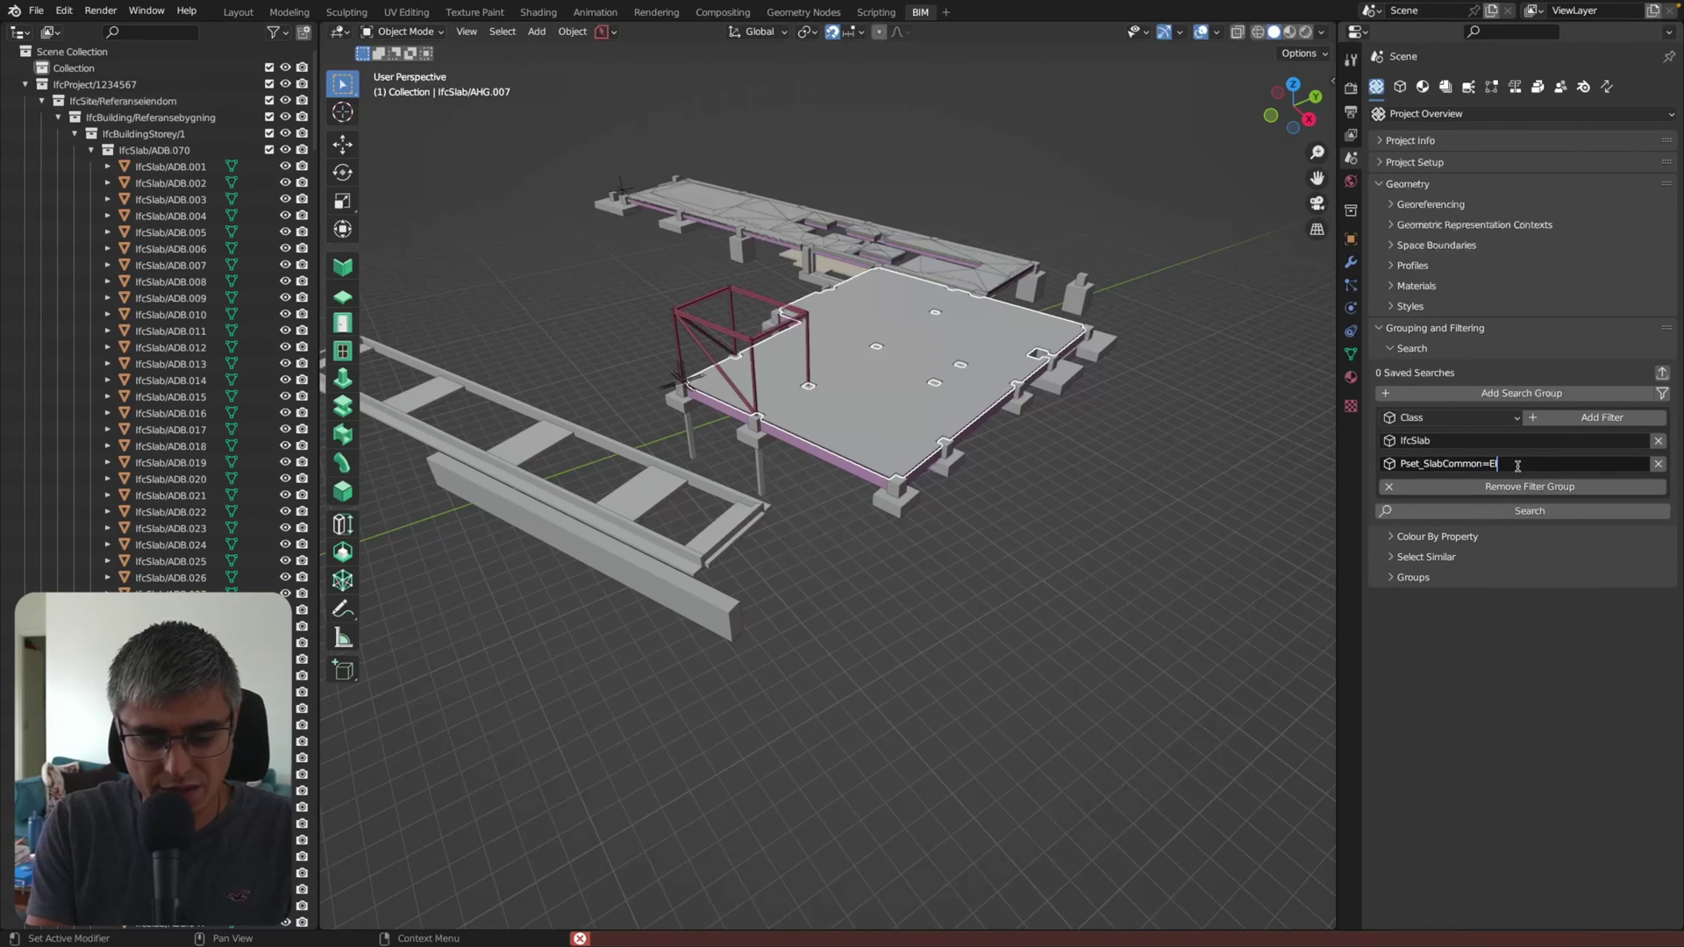
text(I 60)
click(1530, 509)
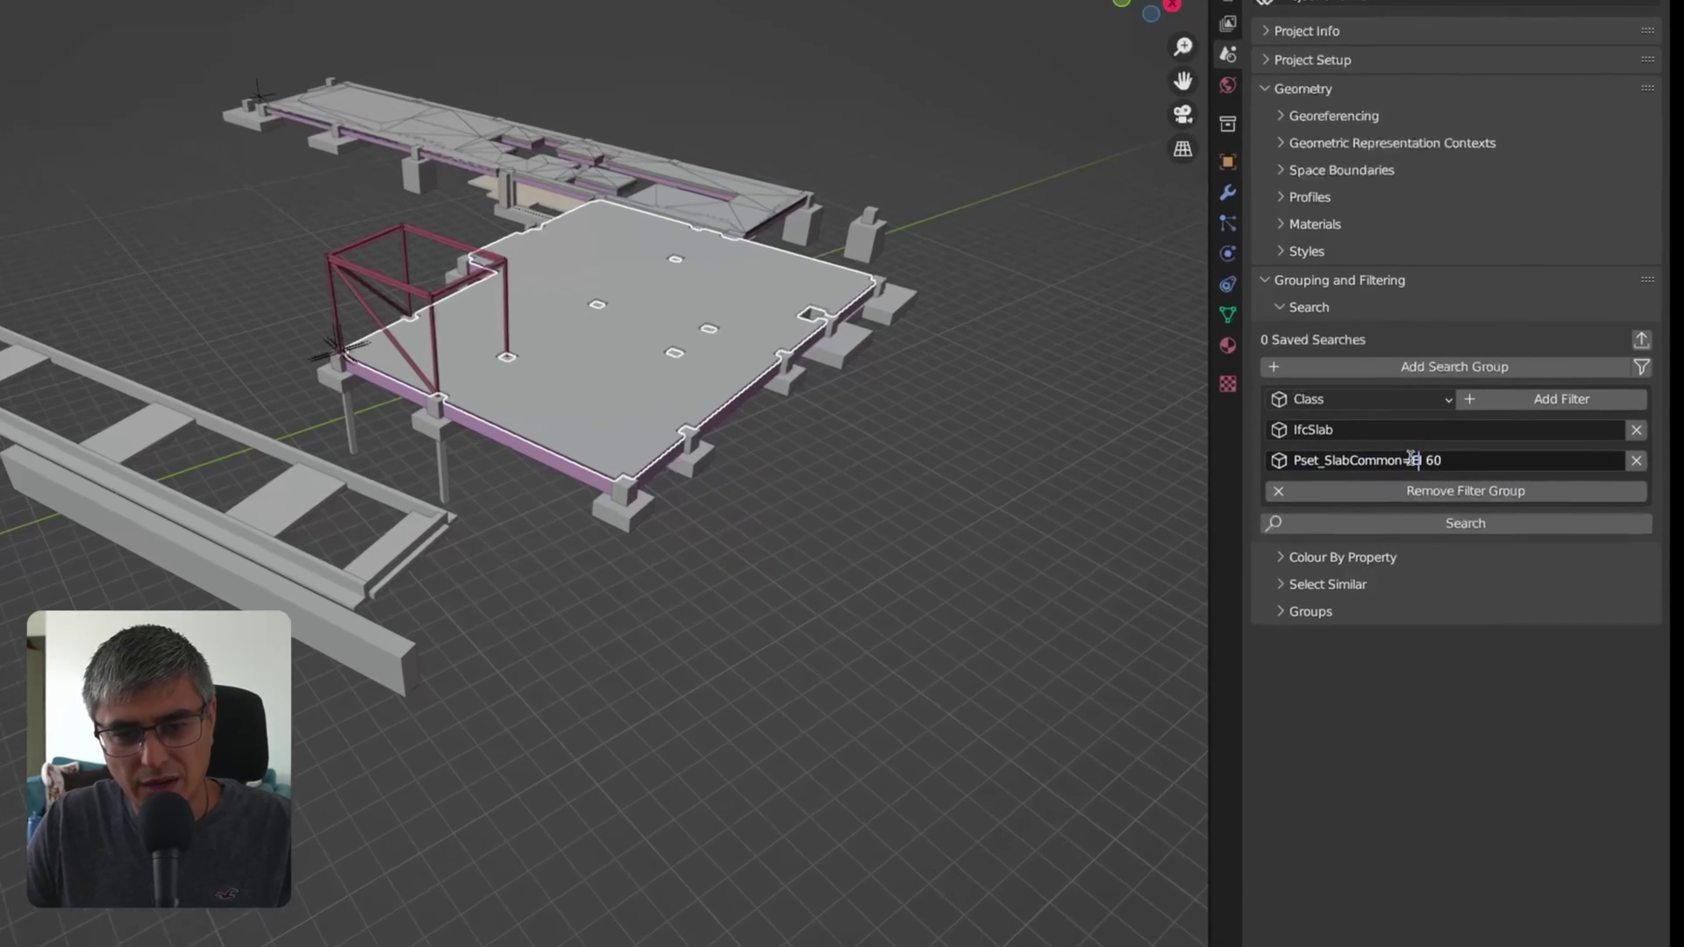
Step: Replace the equals sign in the second filter with a comma, giving Pset_SlabCommon, EI 60, and run the search
click(1511, 465)
key(ctrl+Left)
key(ctrl+Left)
key(BackSpace)
text(,)
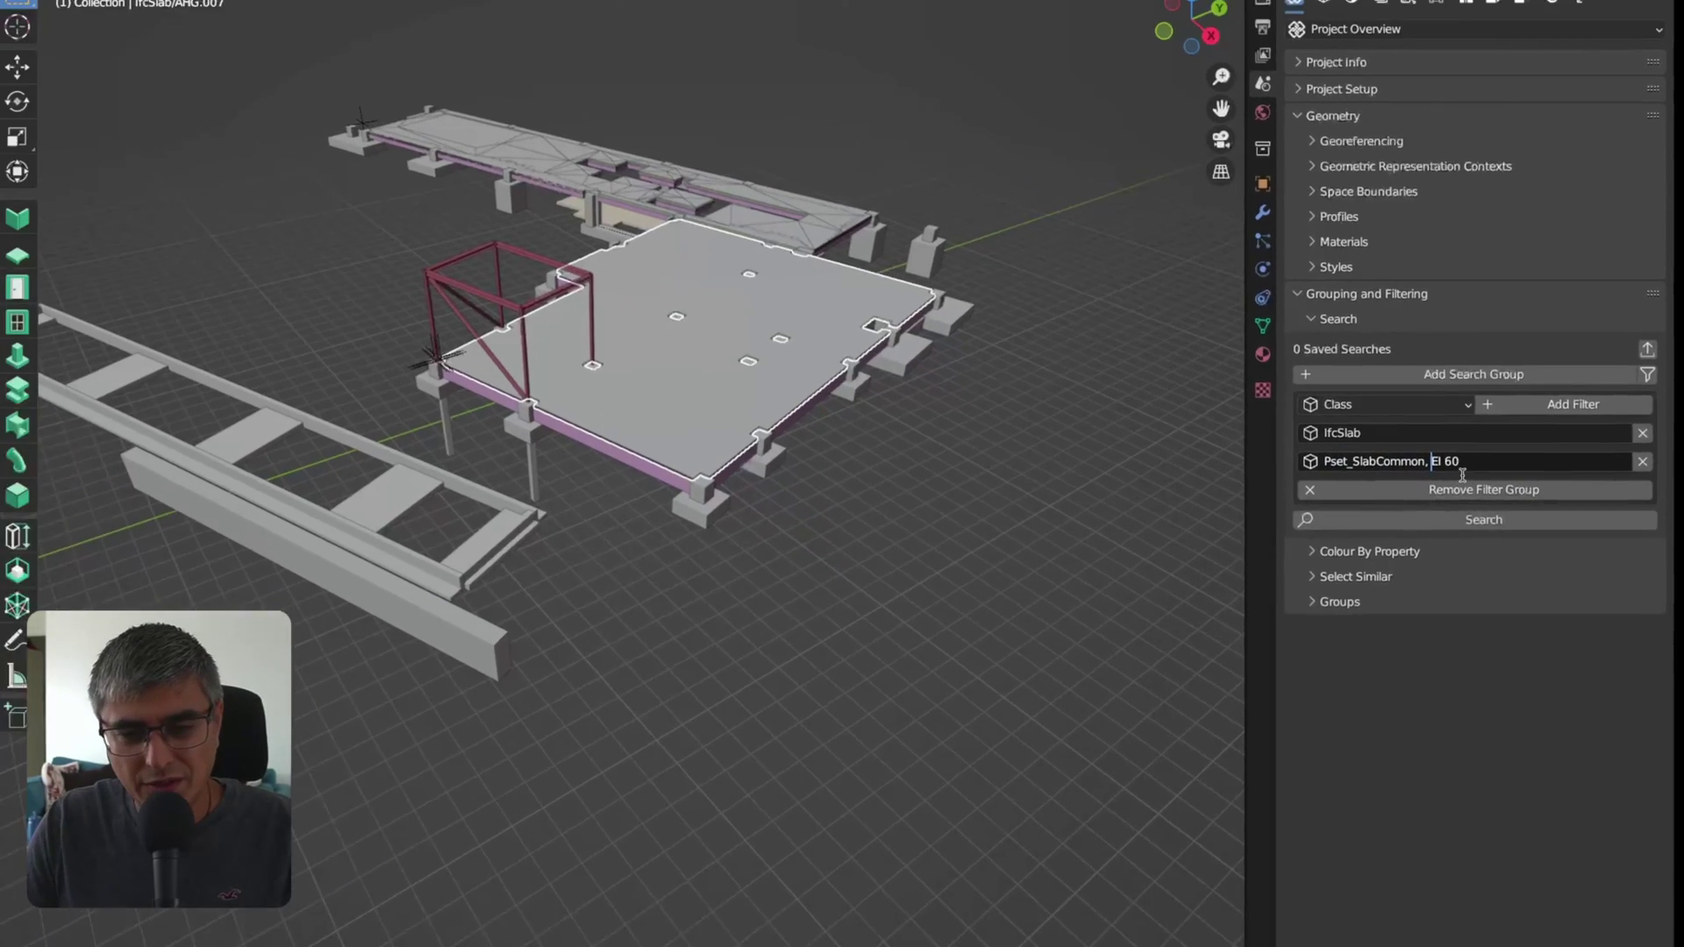
click(1456, 525)
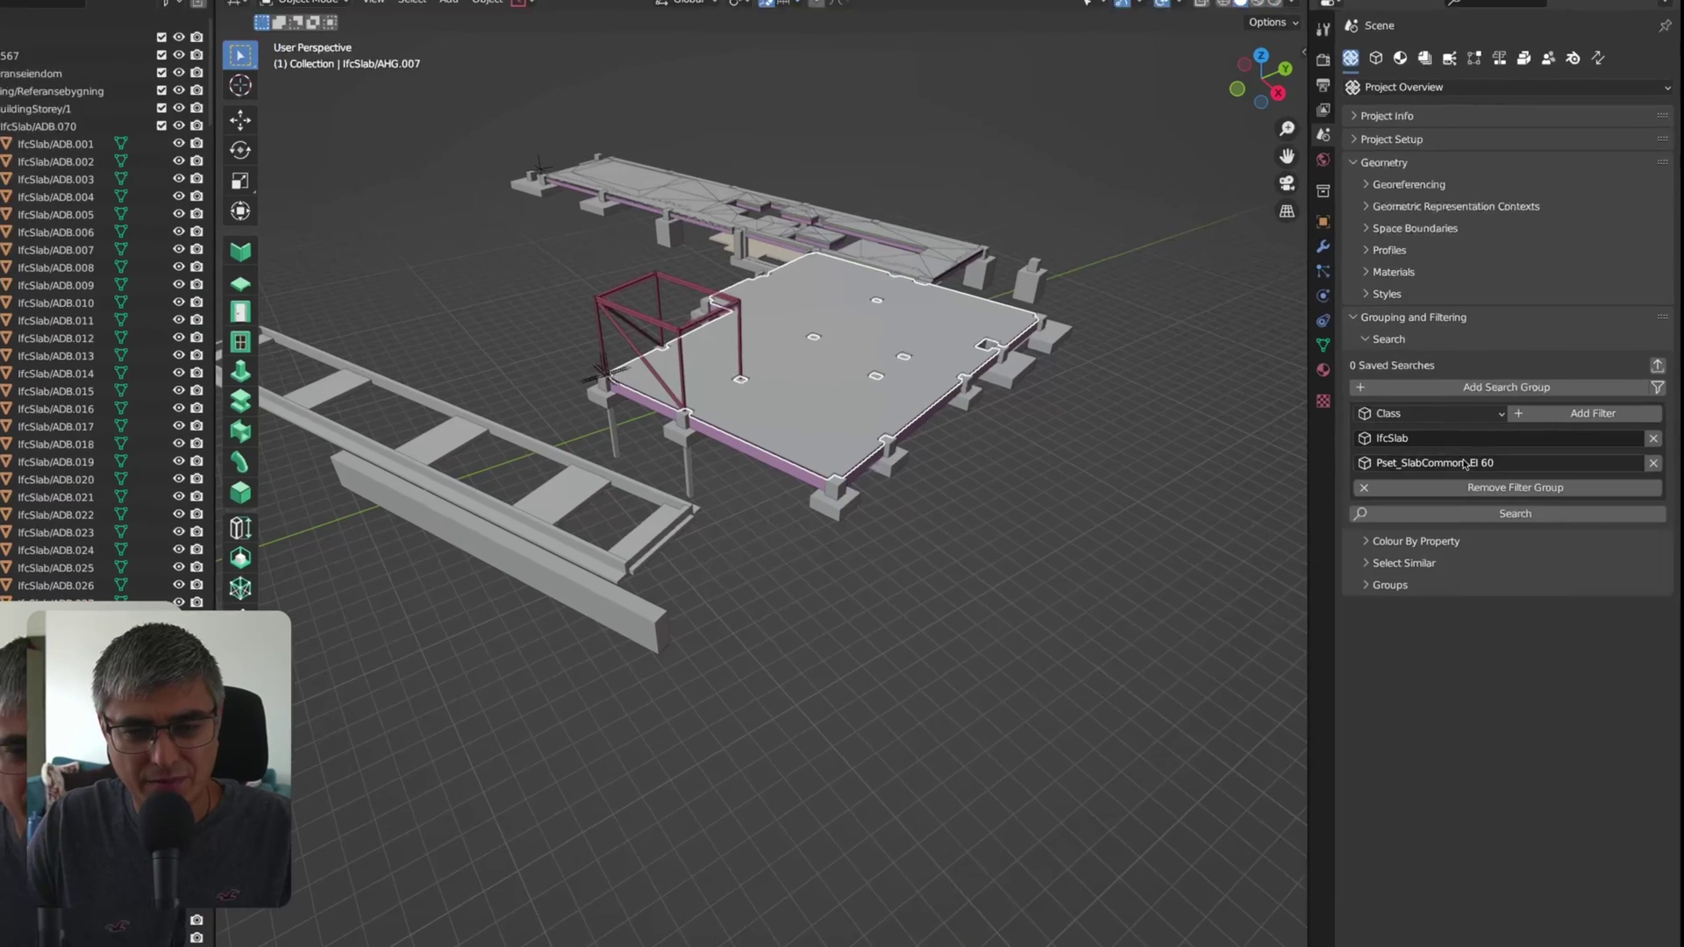
Step: Try the search with the second filter changed to Pset_SlabCommon.EI 60, and remove that filter from the group
click(1437, 464)
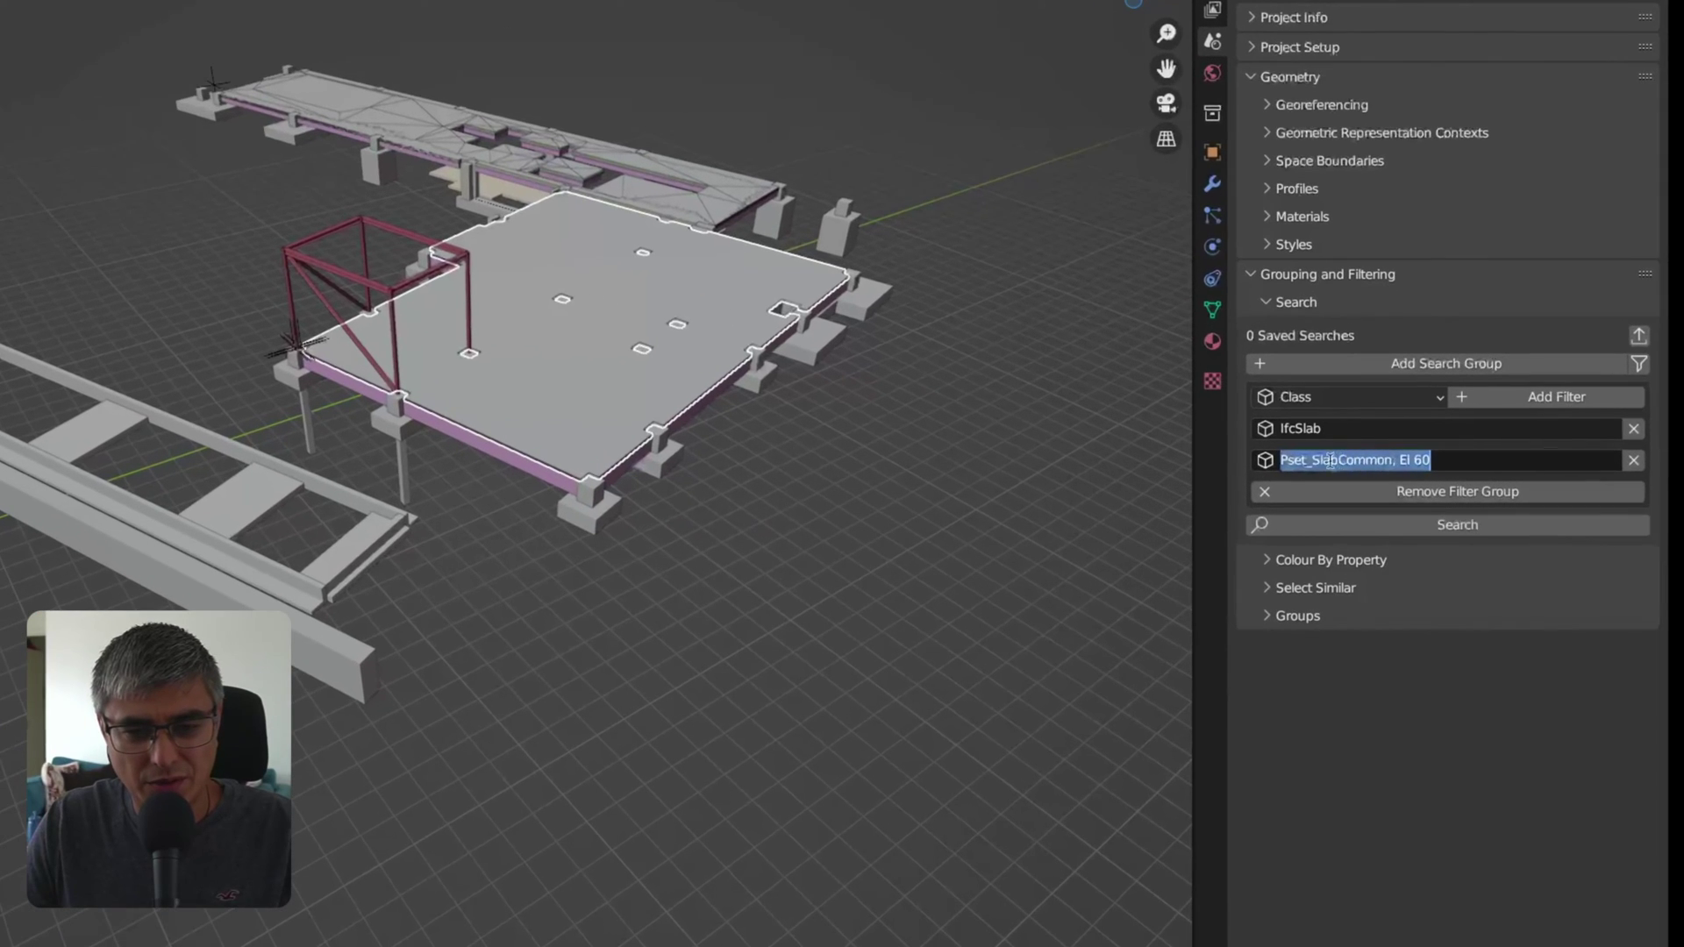
click(1396, 459)
key(BackSpace)
key(BackSpace)
text(.)
click(1457, 524)
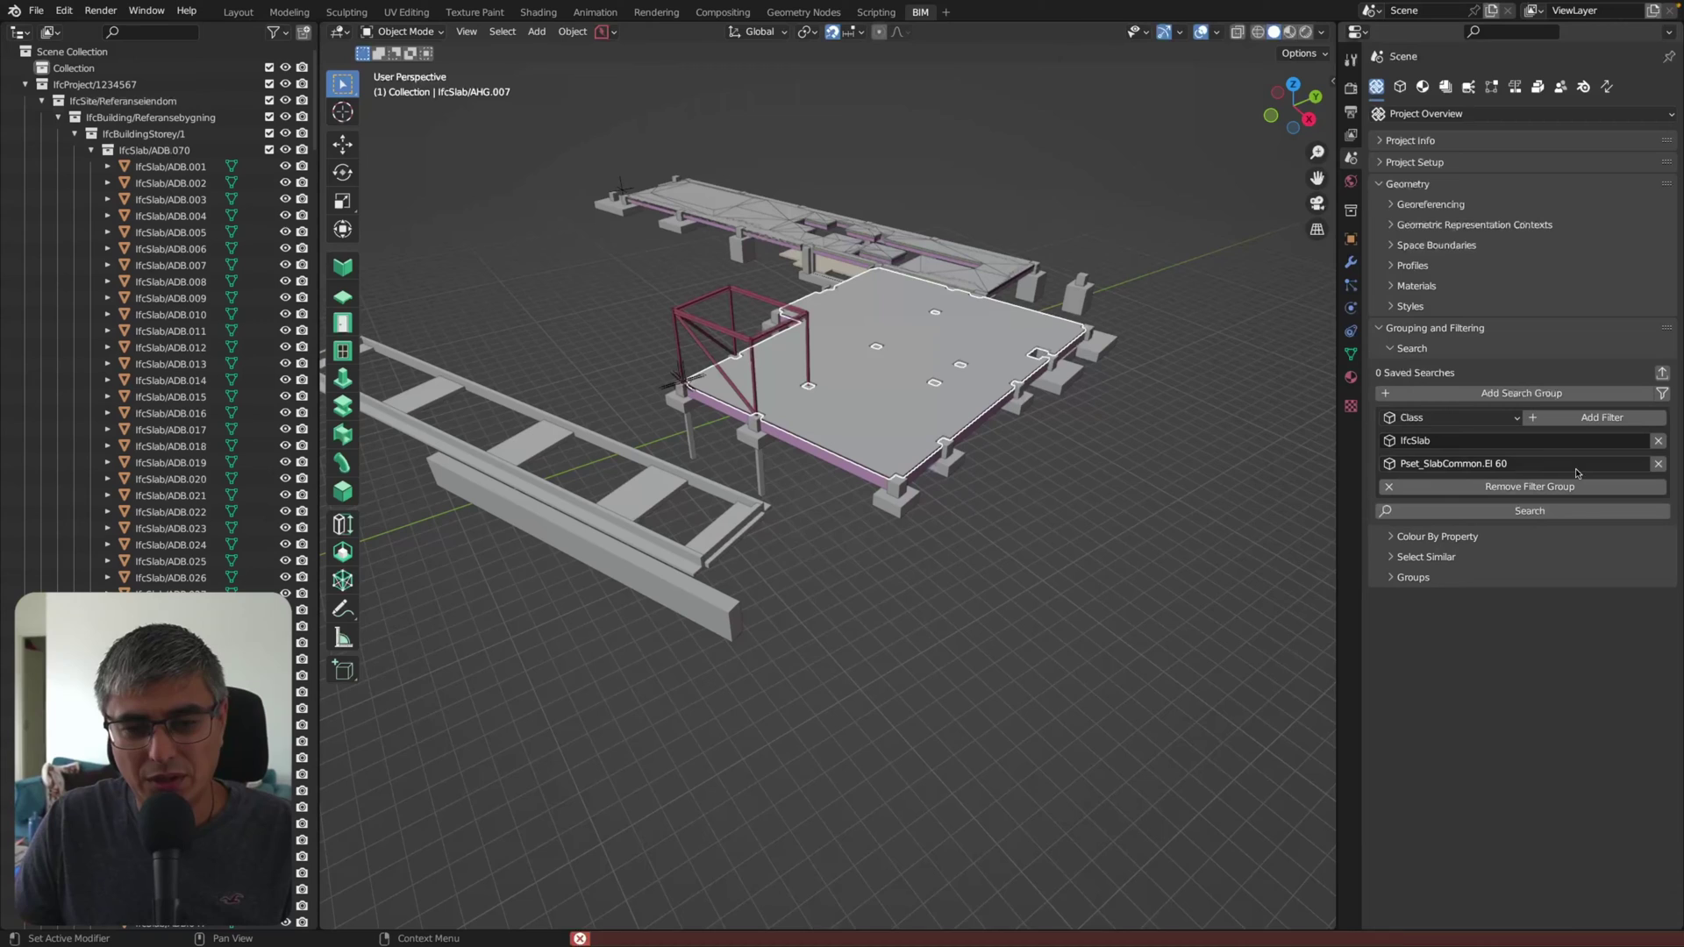
click(1657, 464)
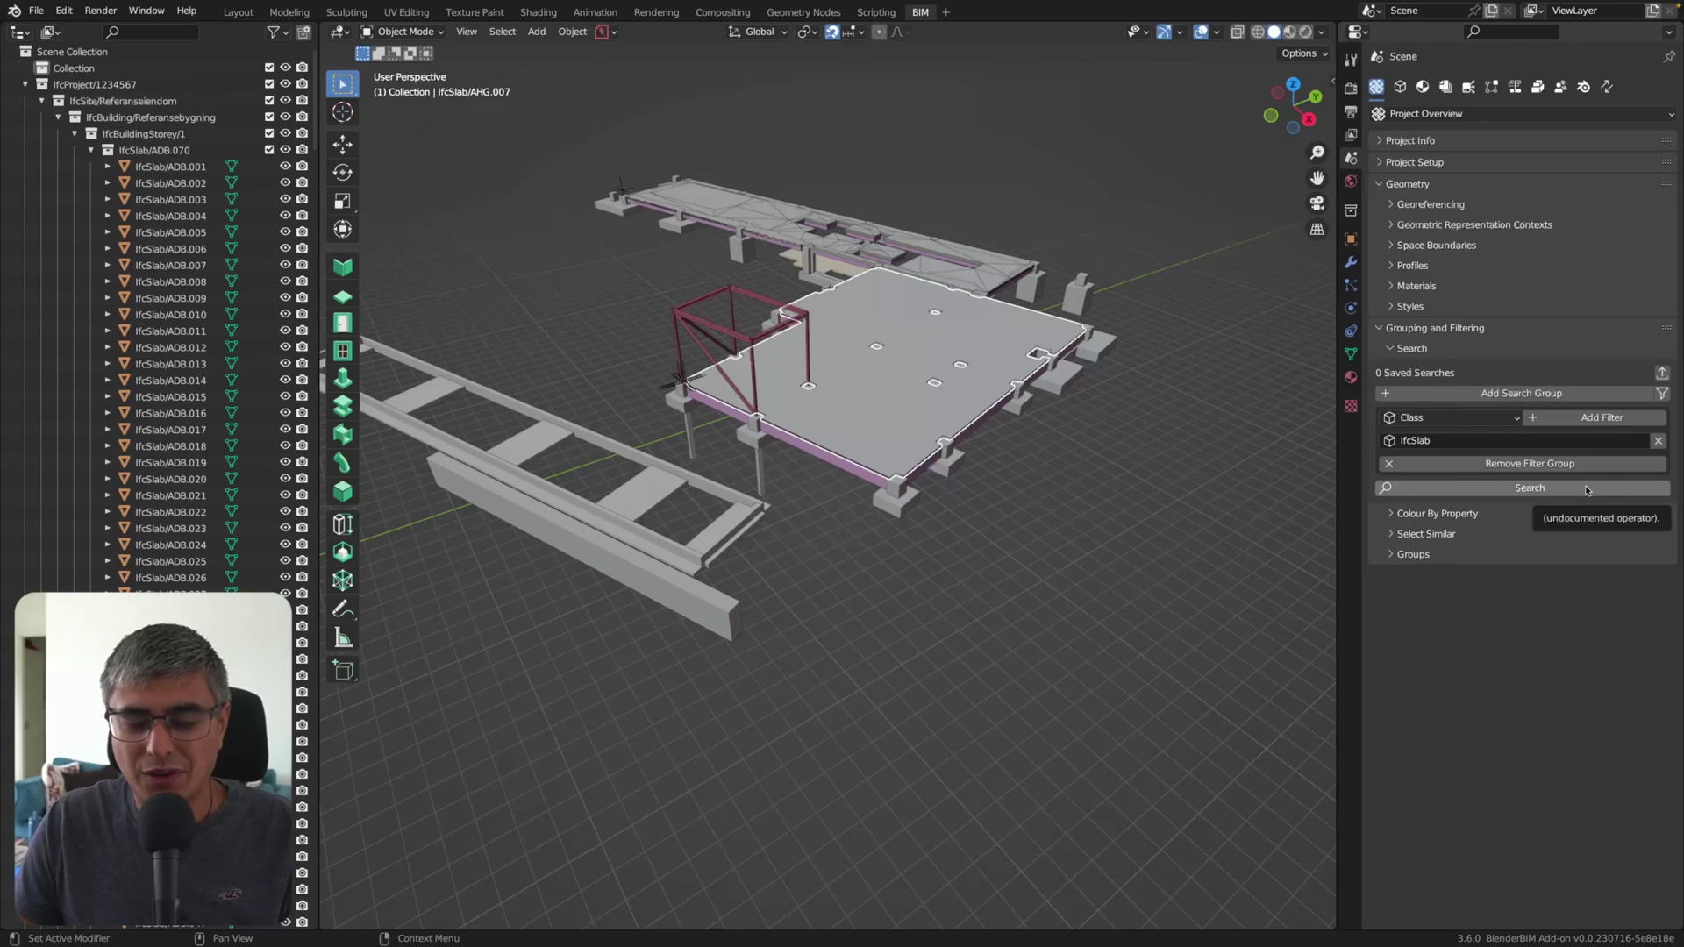
Step: Add a second search group and set its filter type to Property
click(1493, 396)
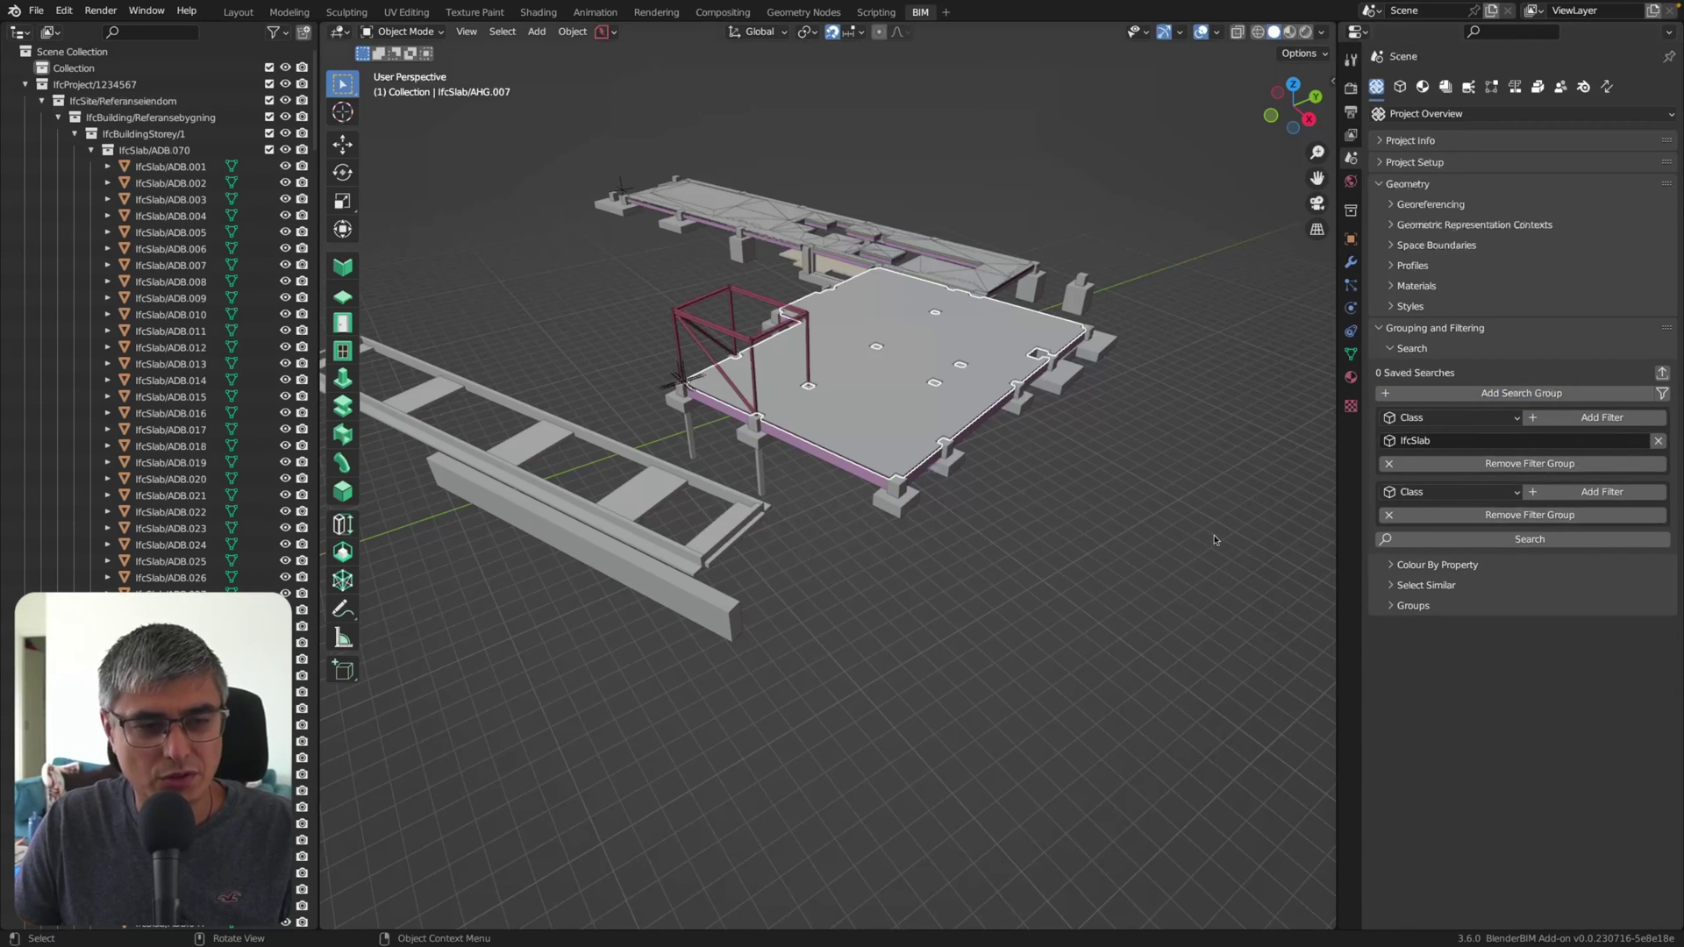
middle_drag(1103, 507, 1132, 508)
click(1461, 493)
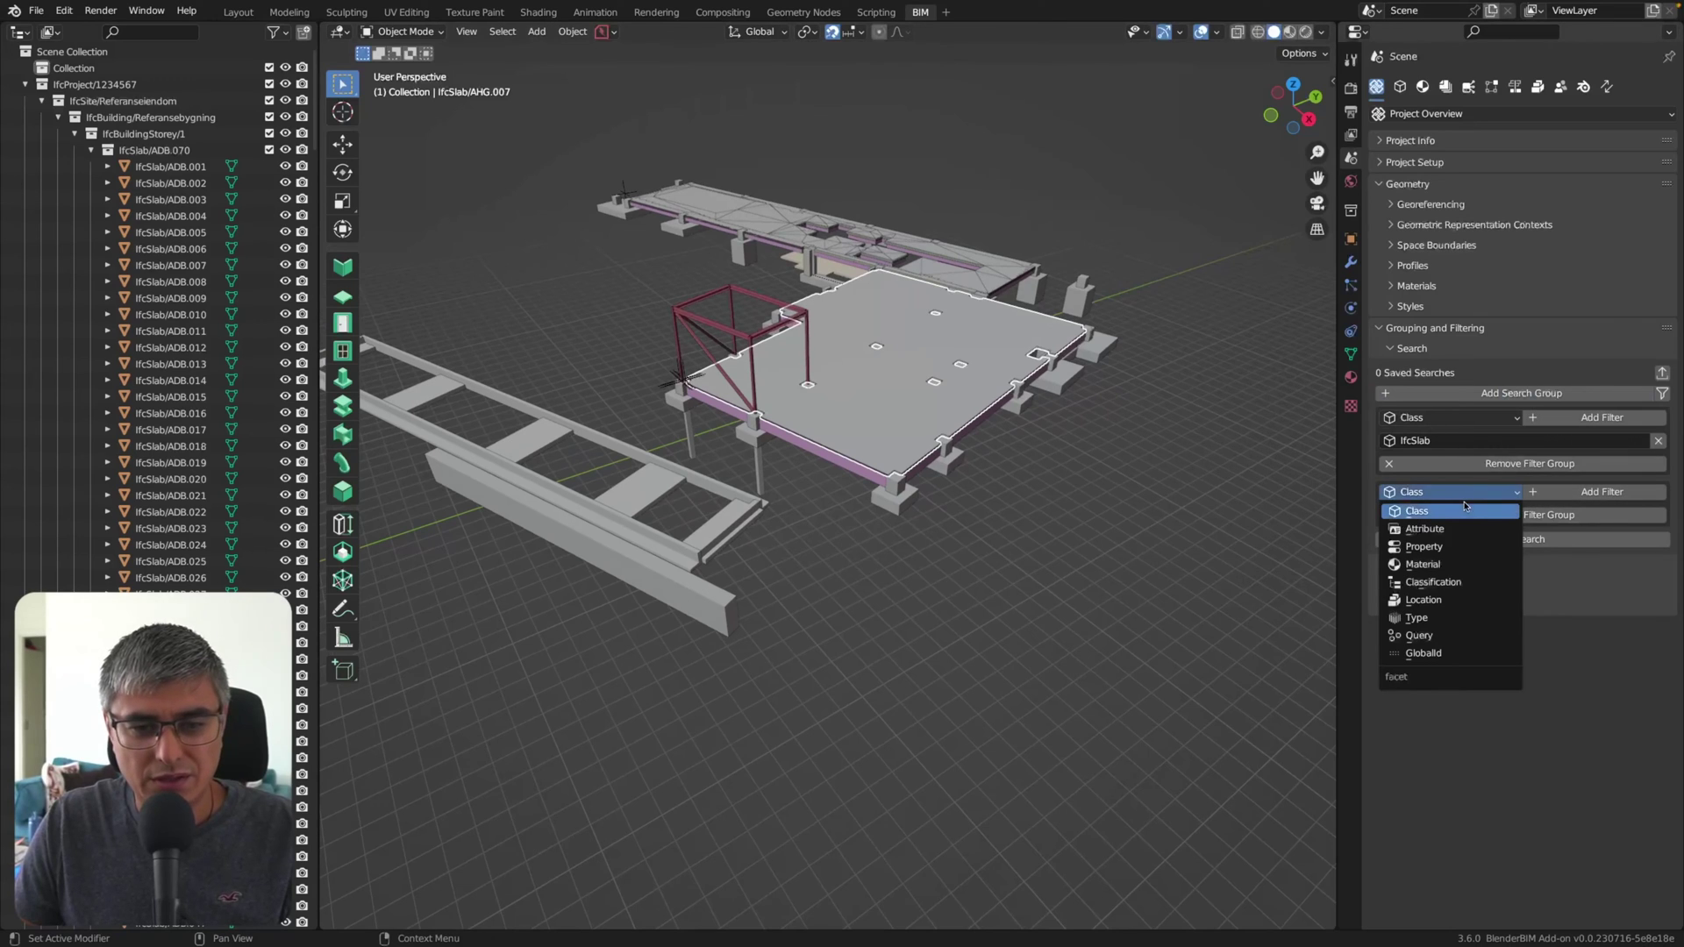
click(1458, 547)
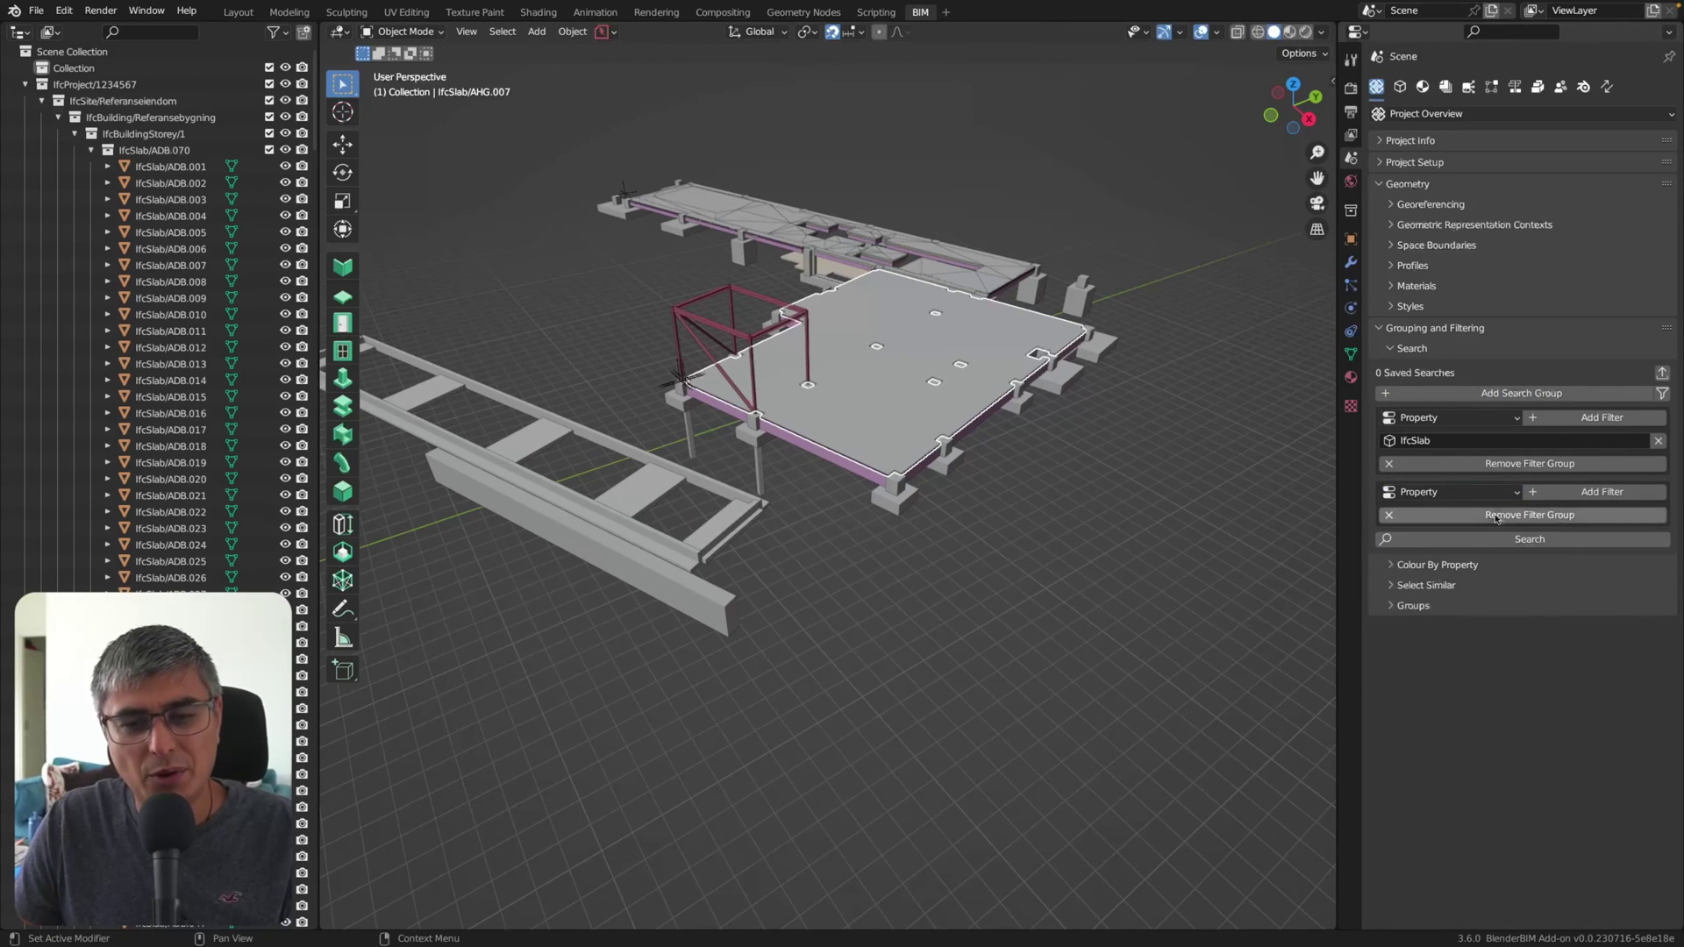
Step: Try setting the first search group's filter type to Class and the second group's to Property
click(1452, 416)
click(1442, 438)
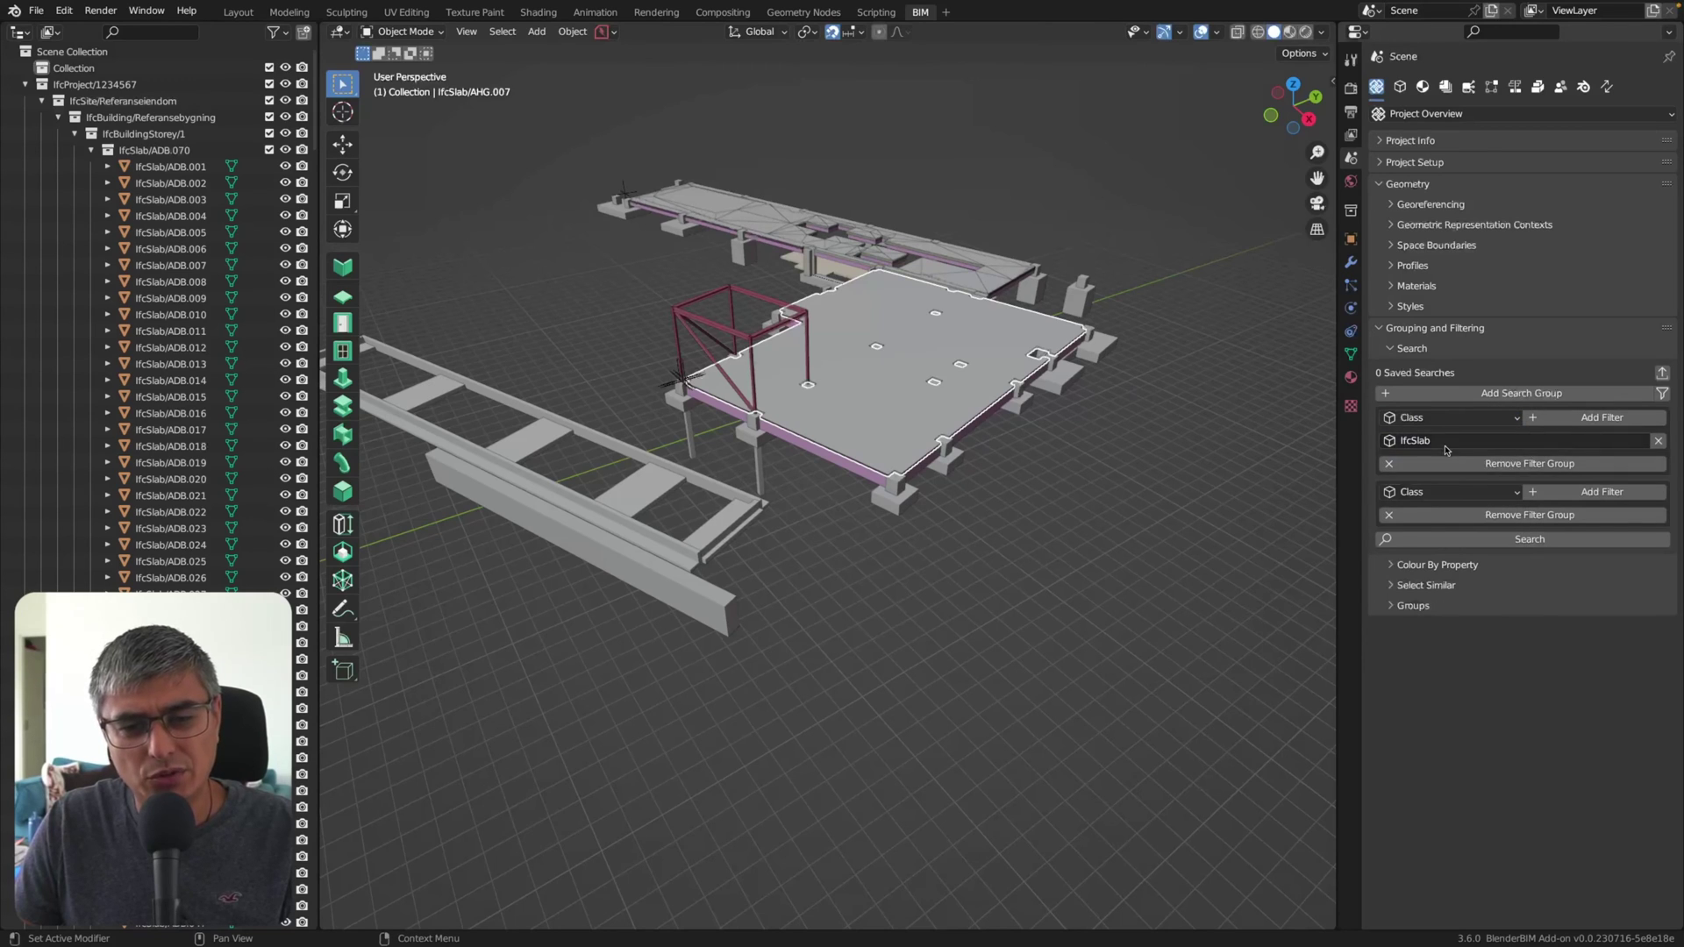
click(1451, 492)
click(1448, 547)
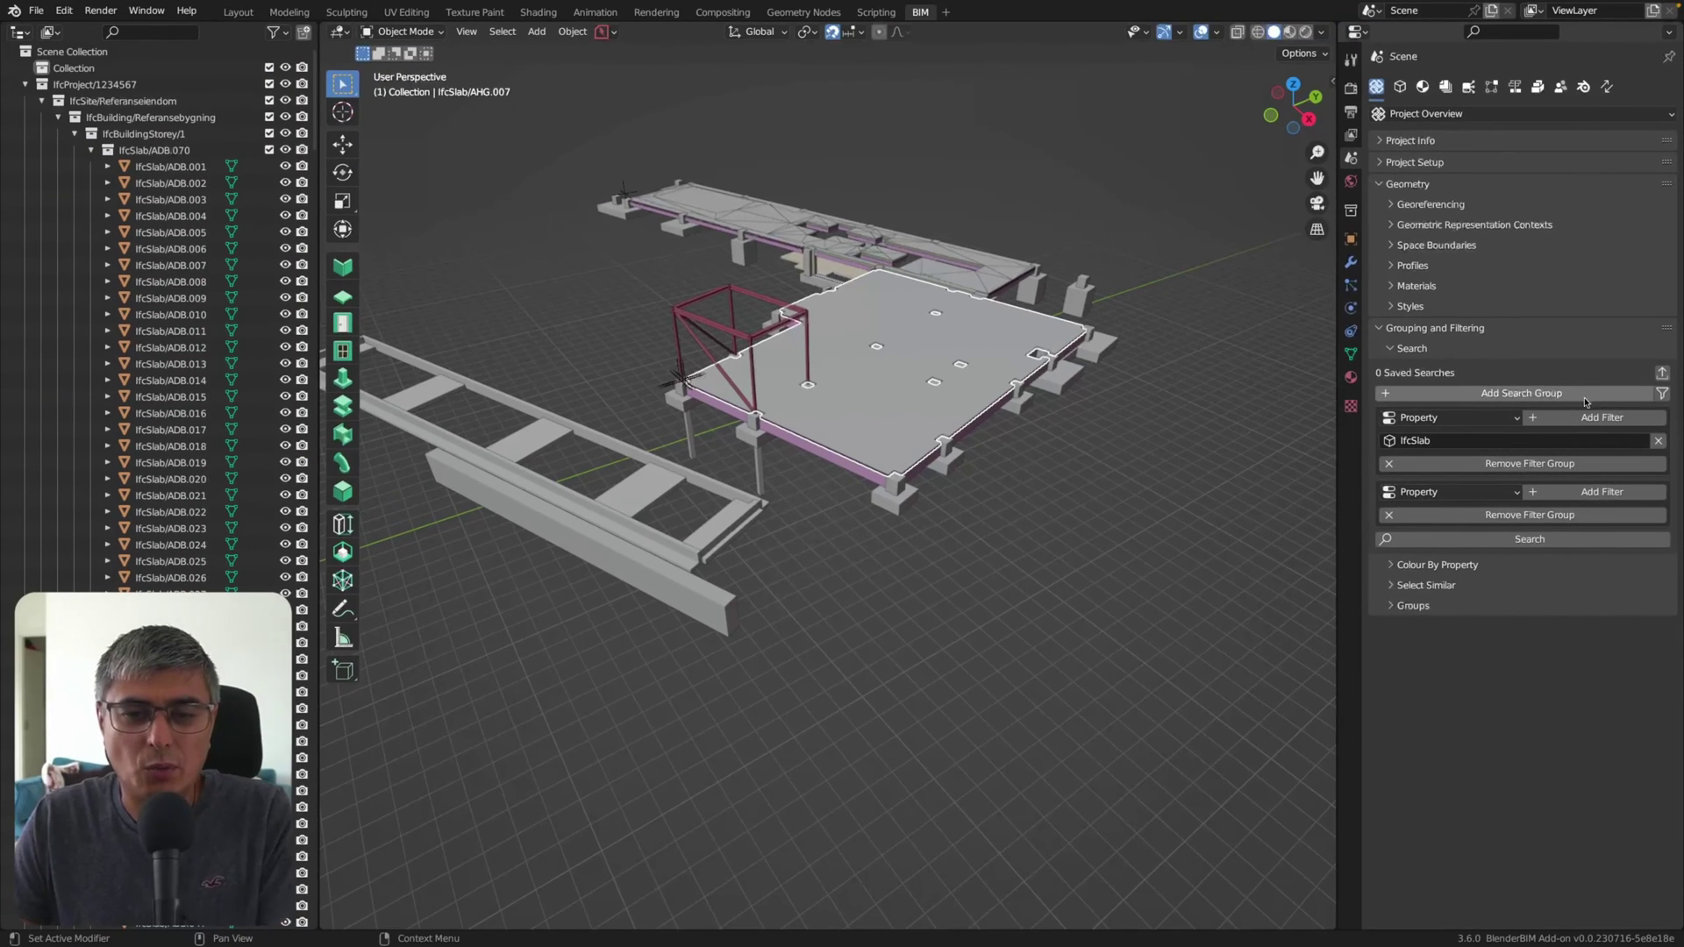
click(1662, 379)
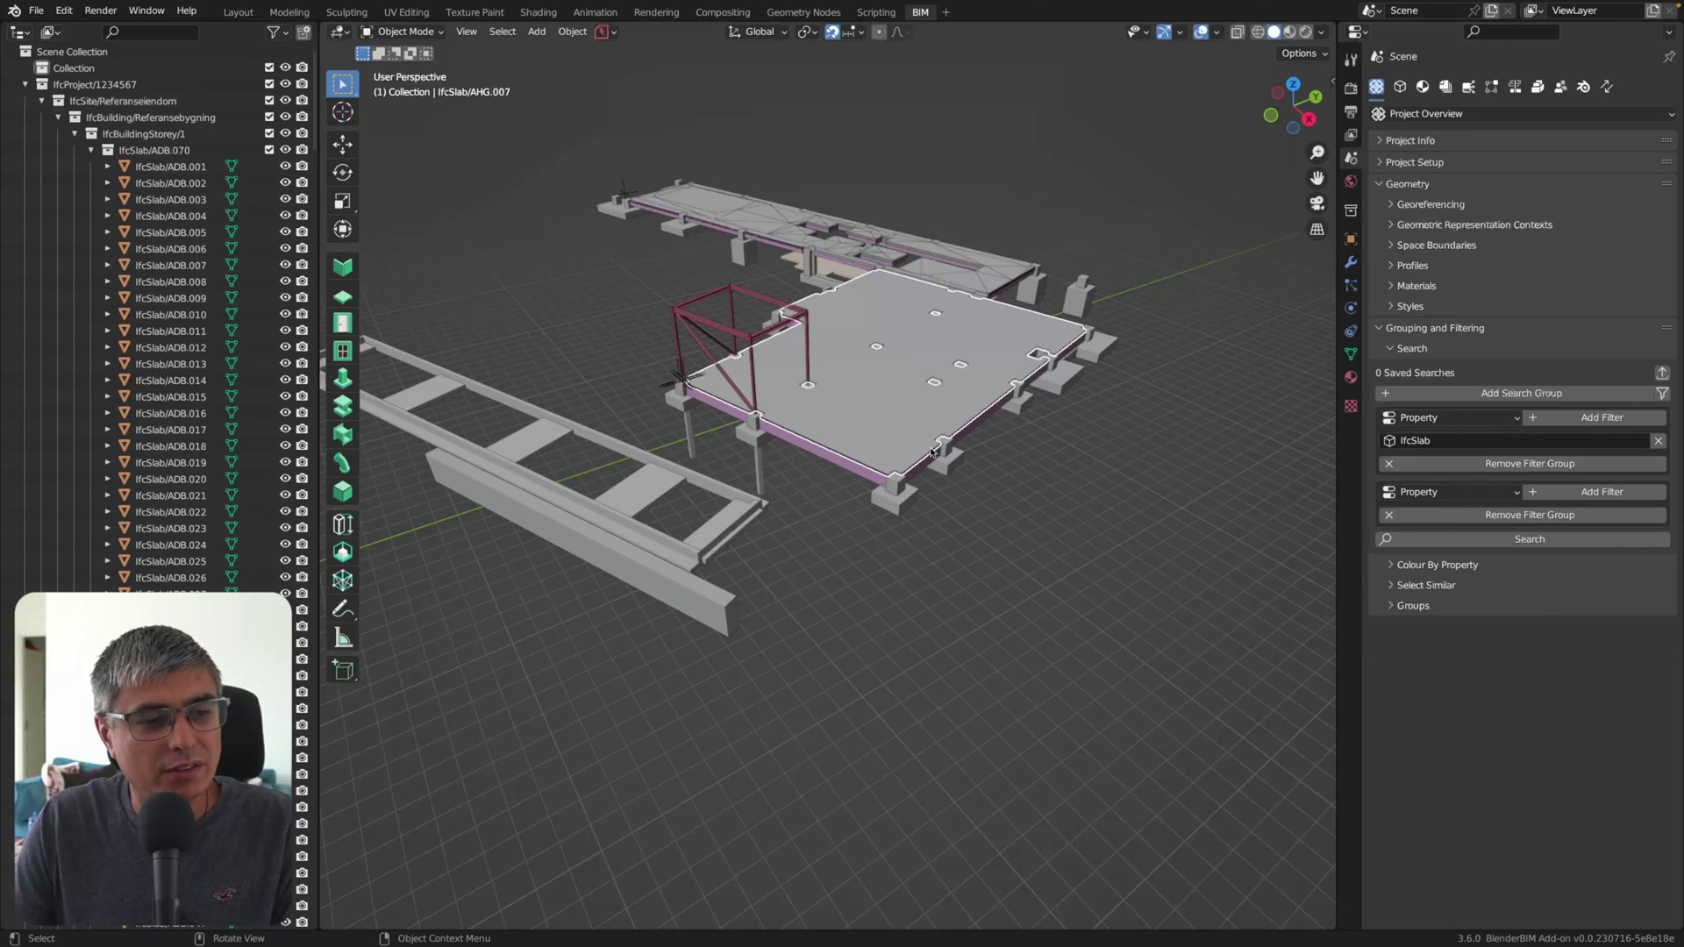
Step: Save the current search groups under the name Test
middle_drag(912, 438, 935, 437)
scroll(935, 437, down, 2)
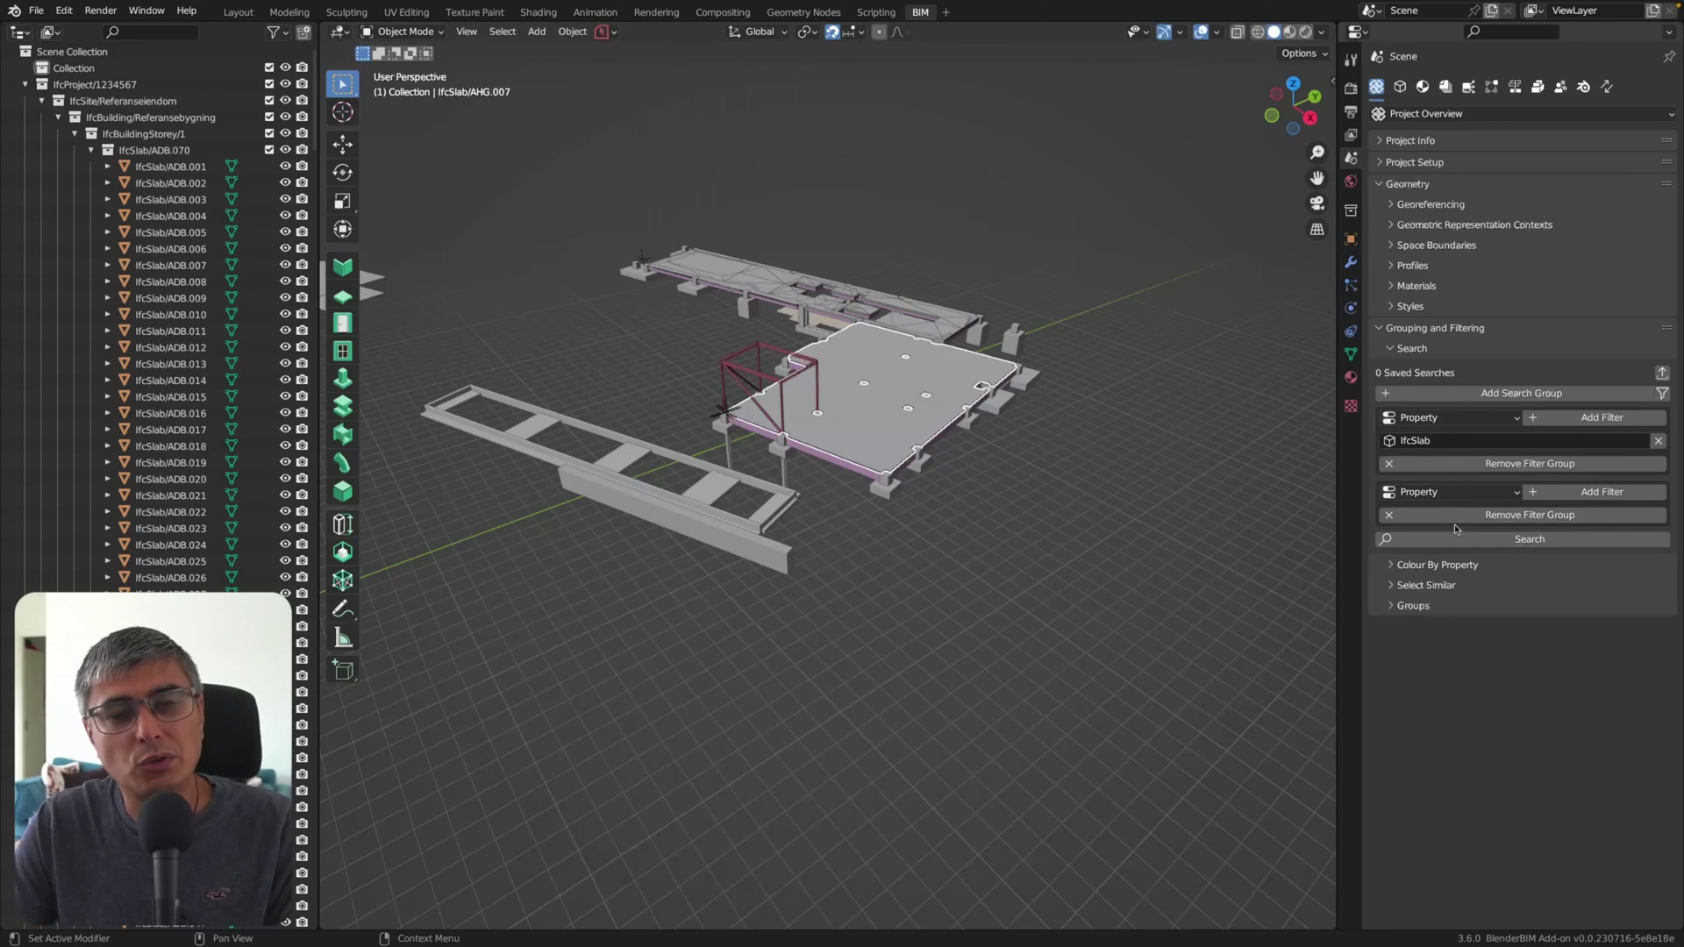
click(1661, 373)
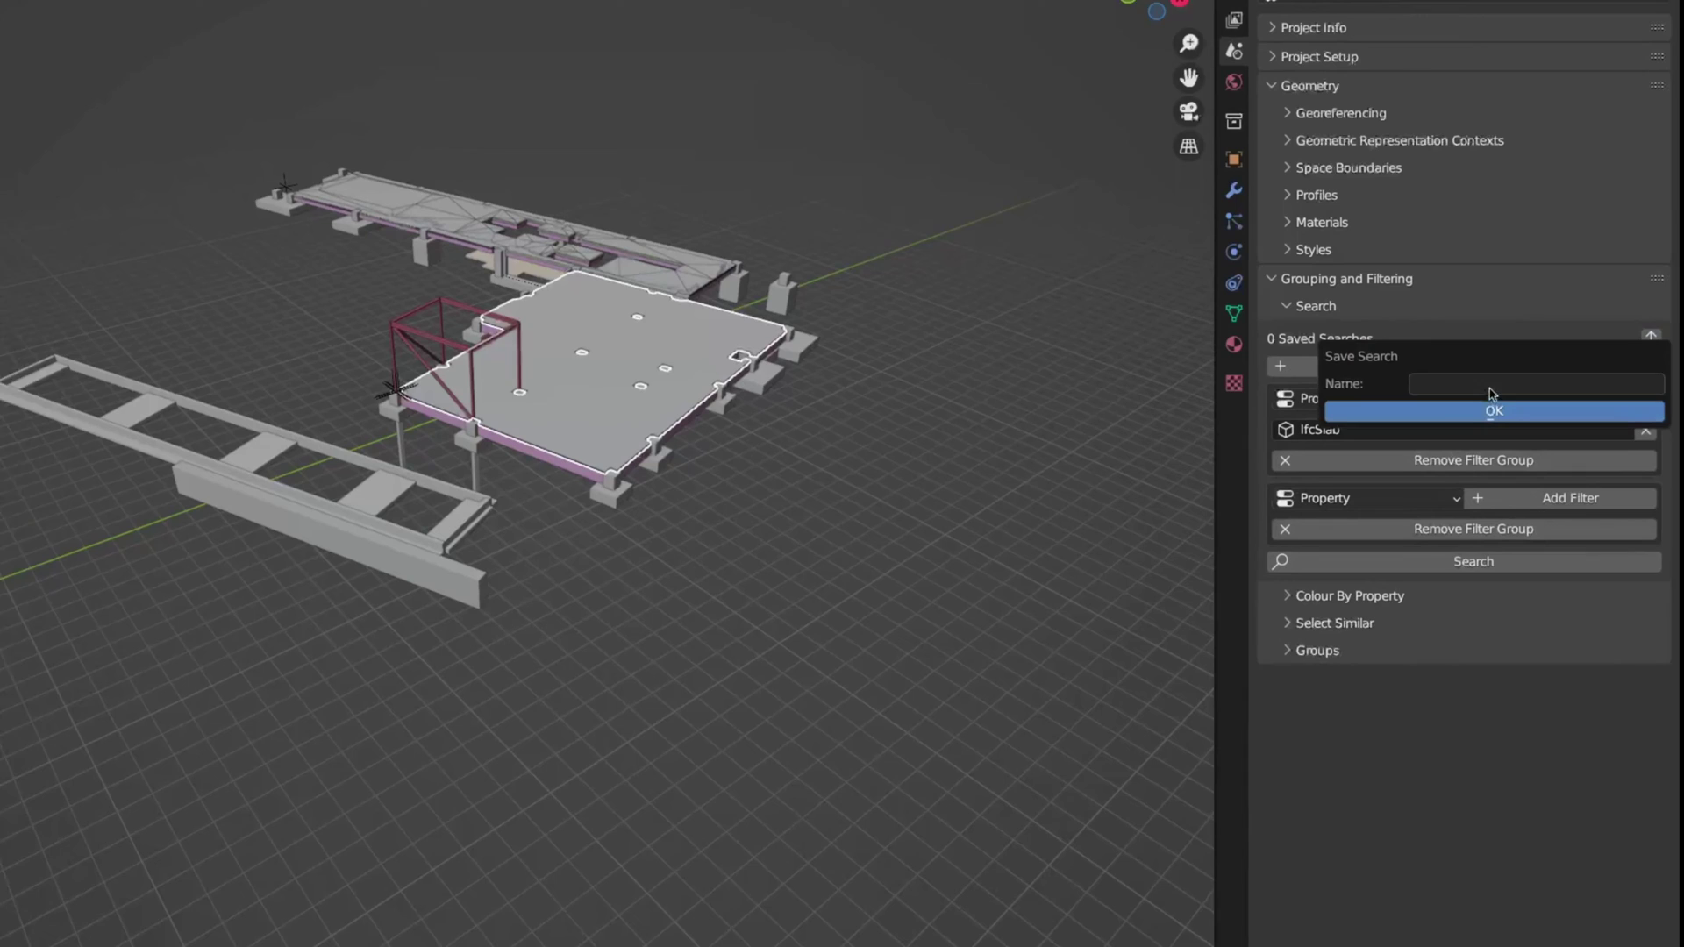
click(1547, 406)
text(Test)
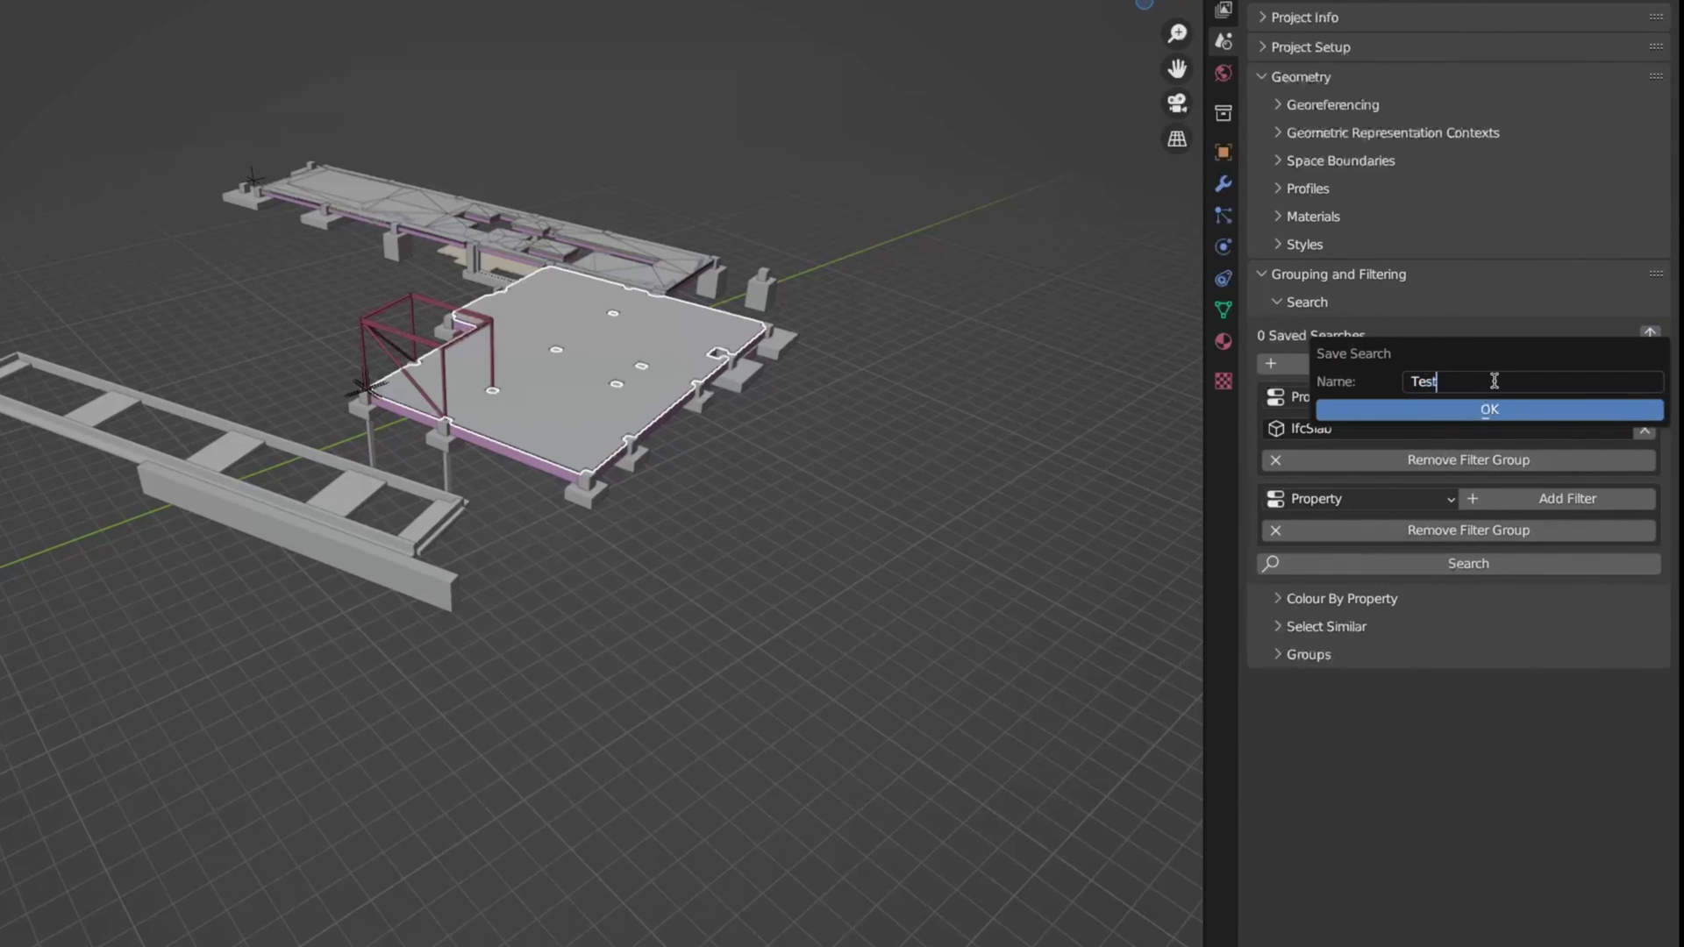
click(1470, 410)
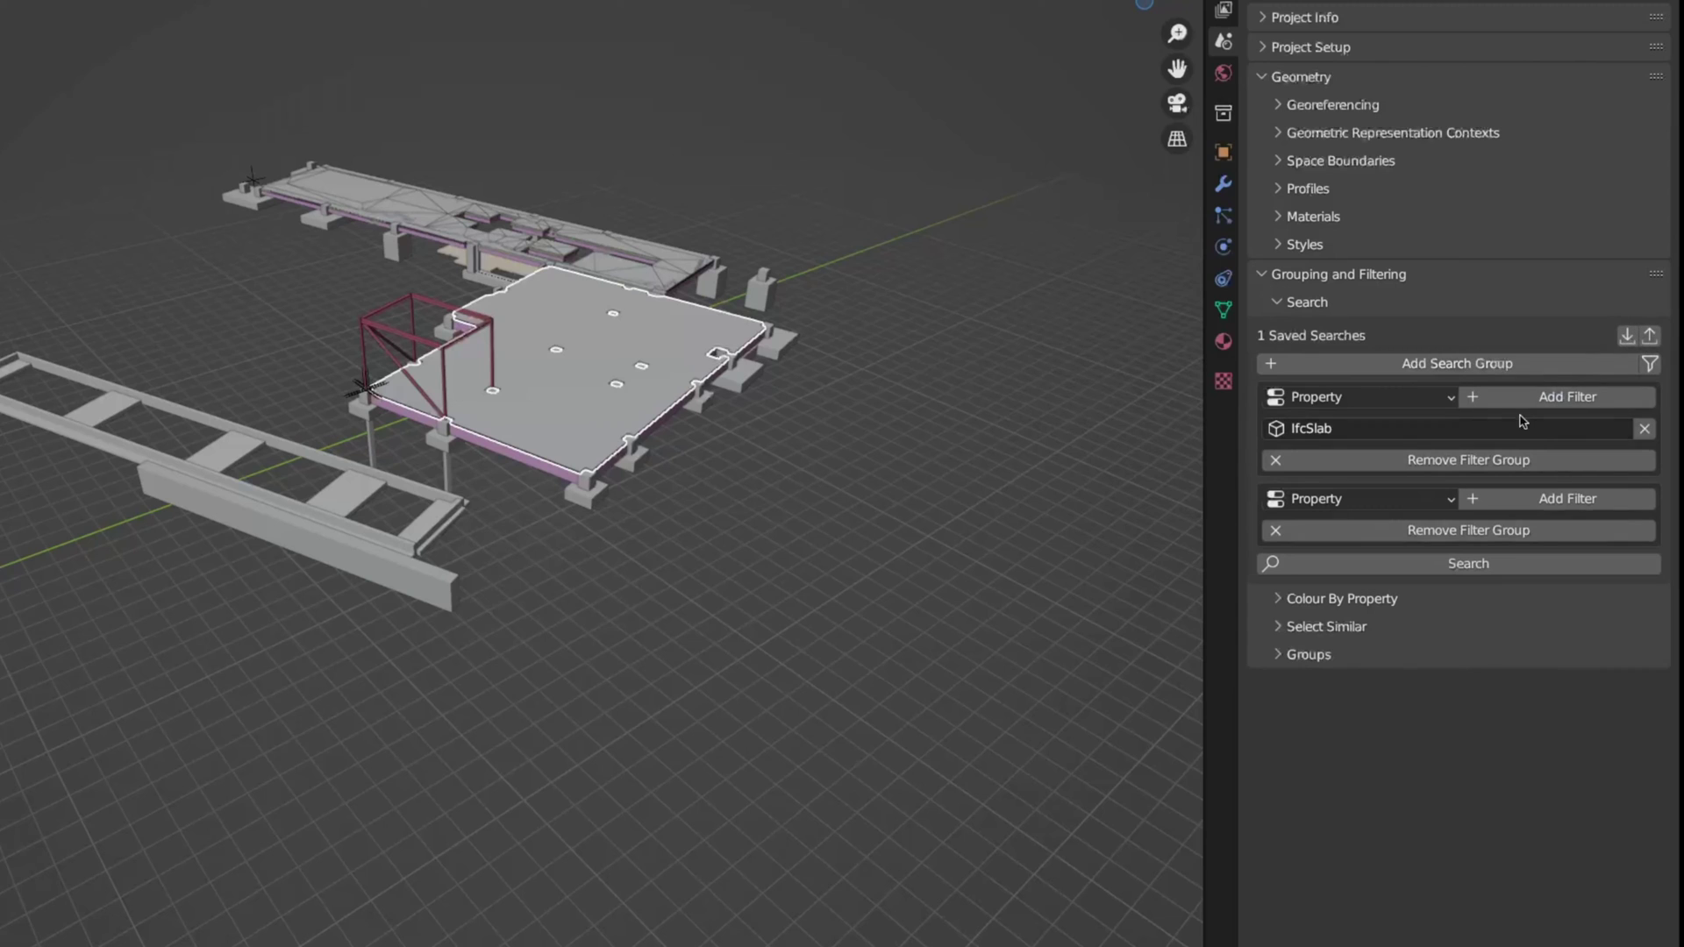
Step: Clear the IfcSlab value from the first group's class filter and collapse the Search settings
click(1345, 428)
key(BackSpace)
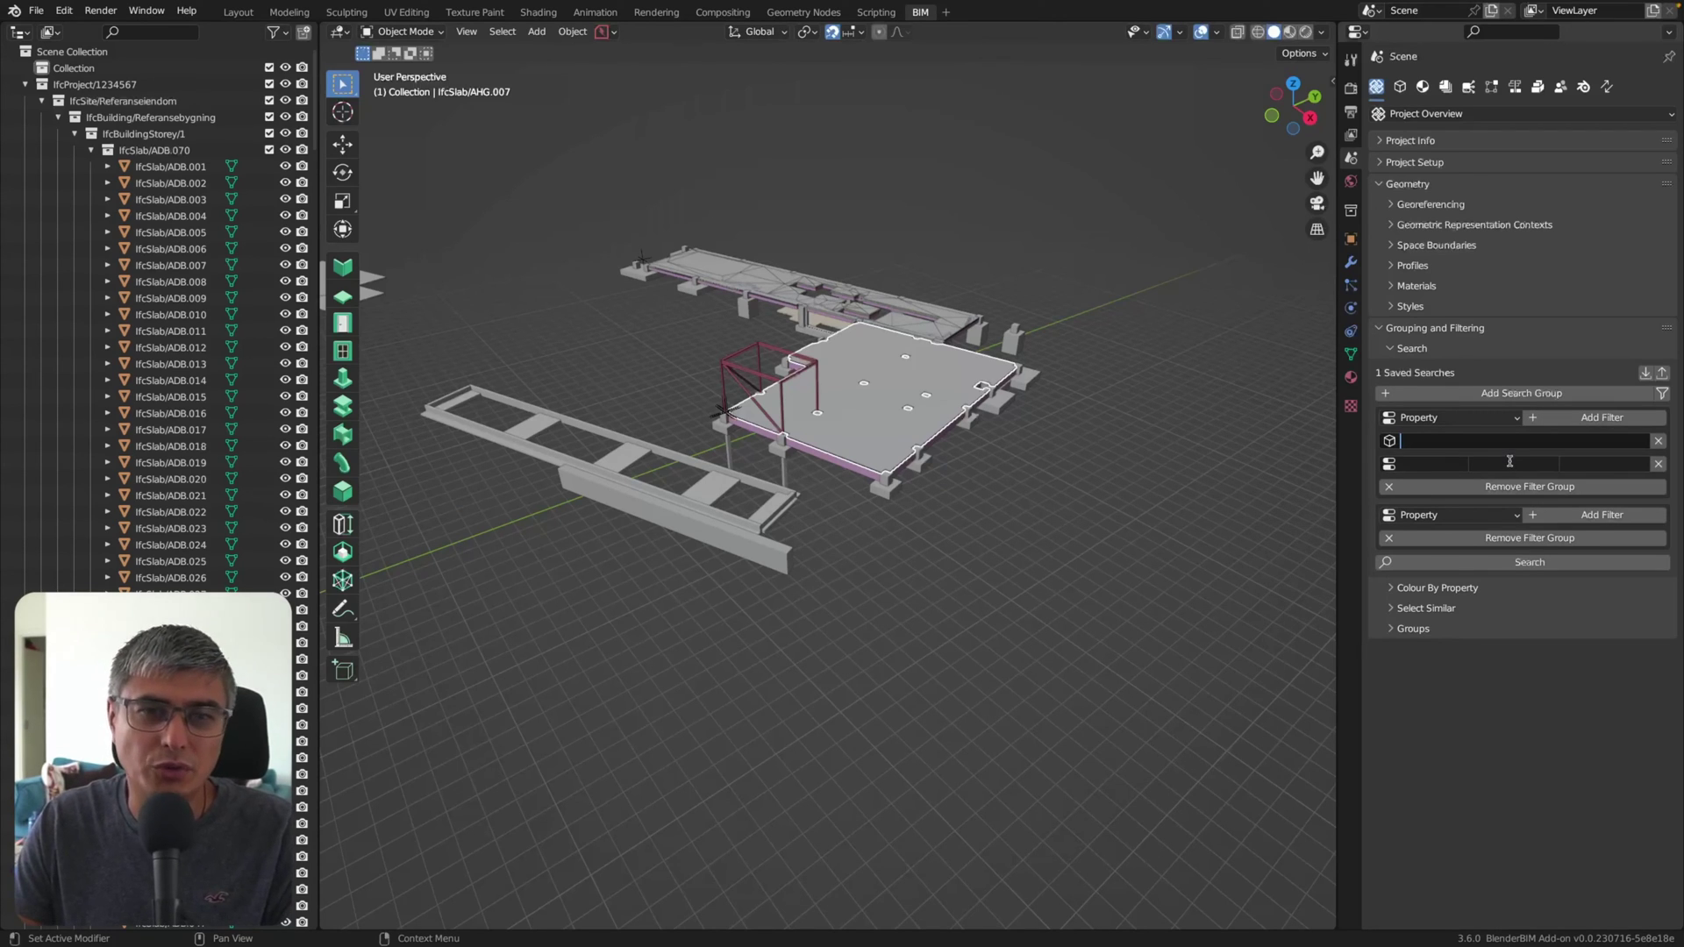
click(1386, 348)
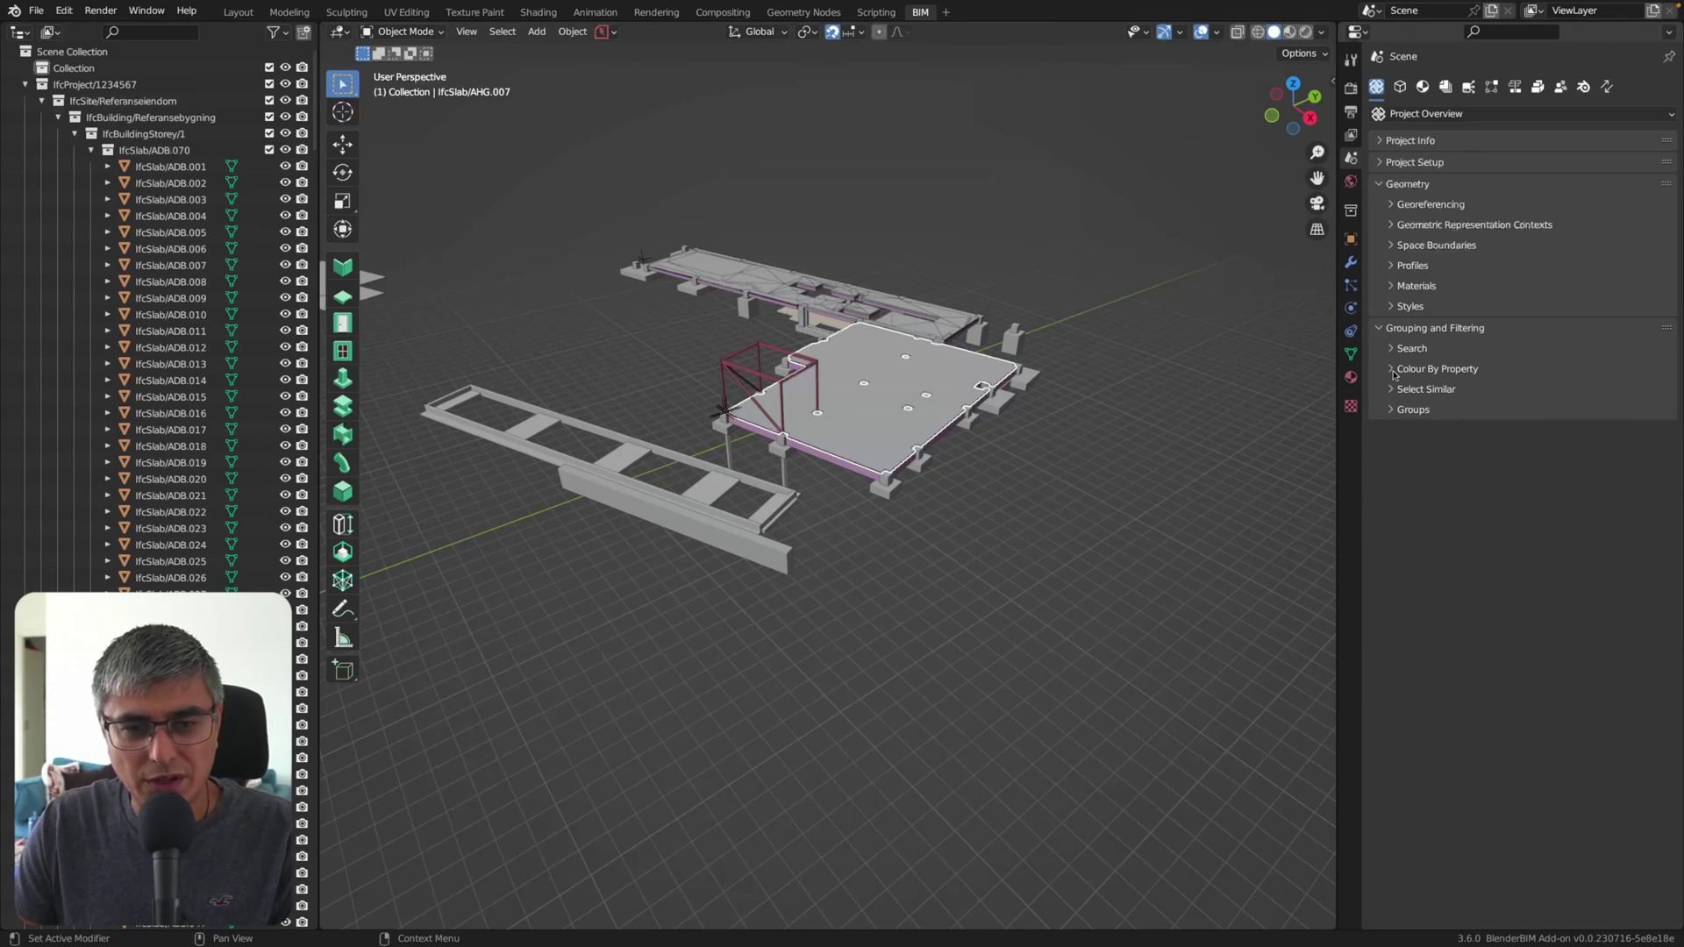
Step: Expand the Colour By Property settings, and look over the Select Similar and Groups settings before collapsing those two
click(1393, 370)
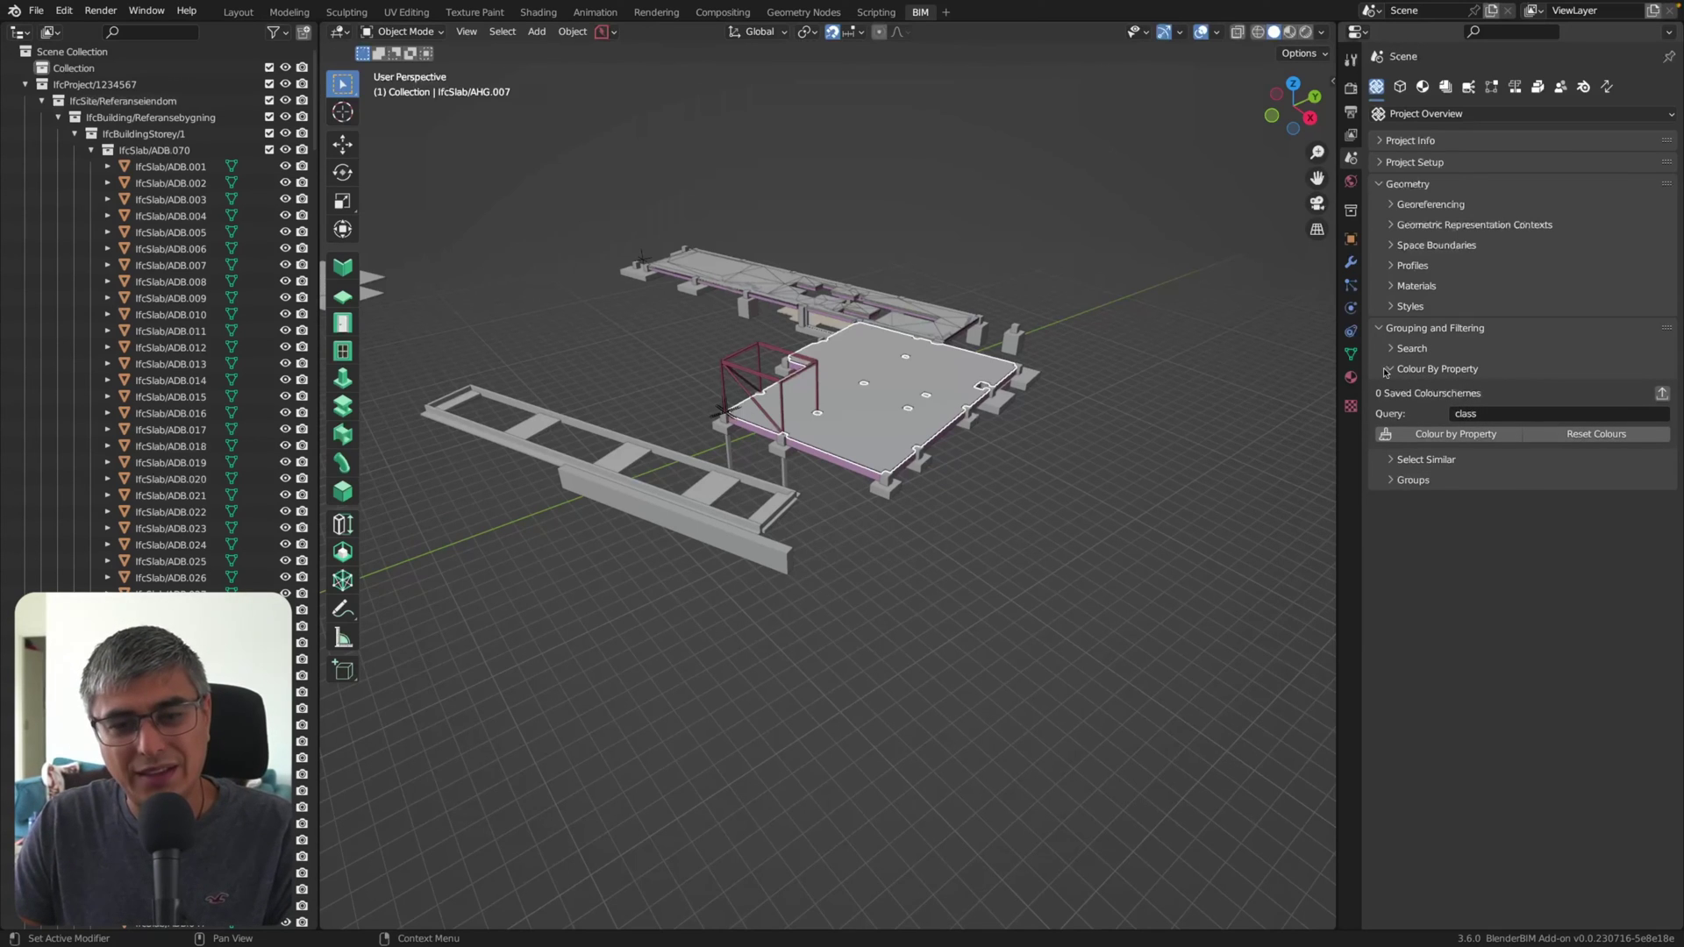
click(1392, 461)
click(1390, 510)
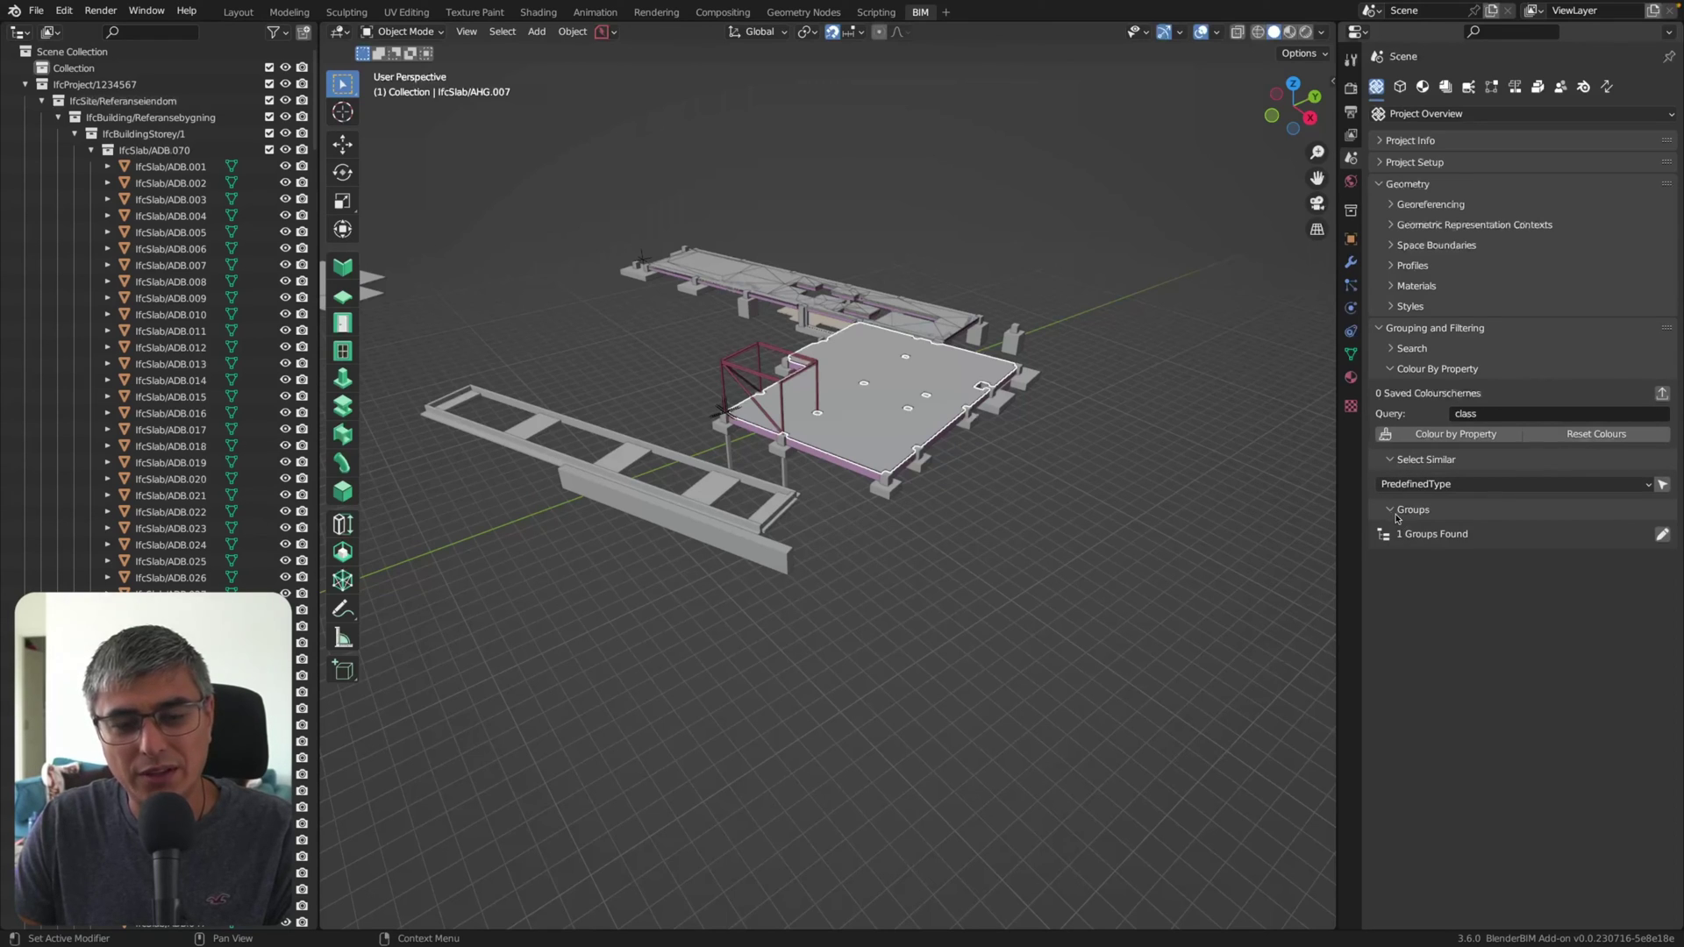
click(1392, 509)
click(1391, 459)
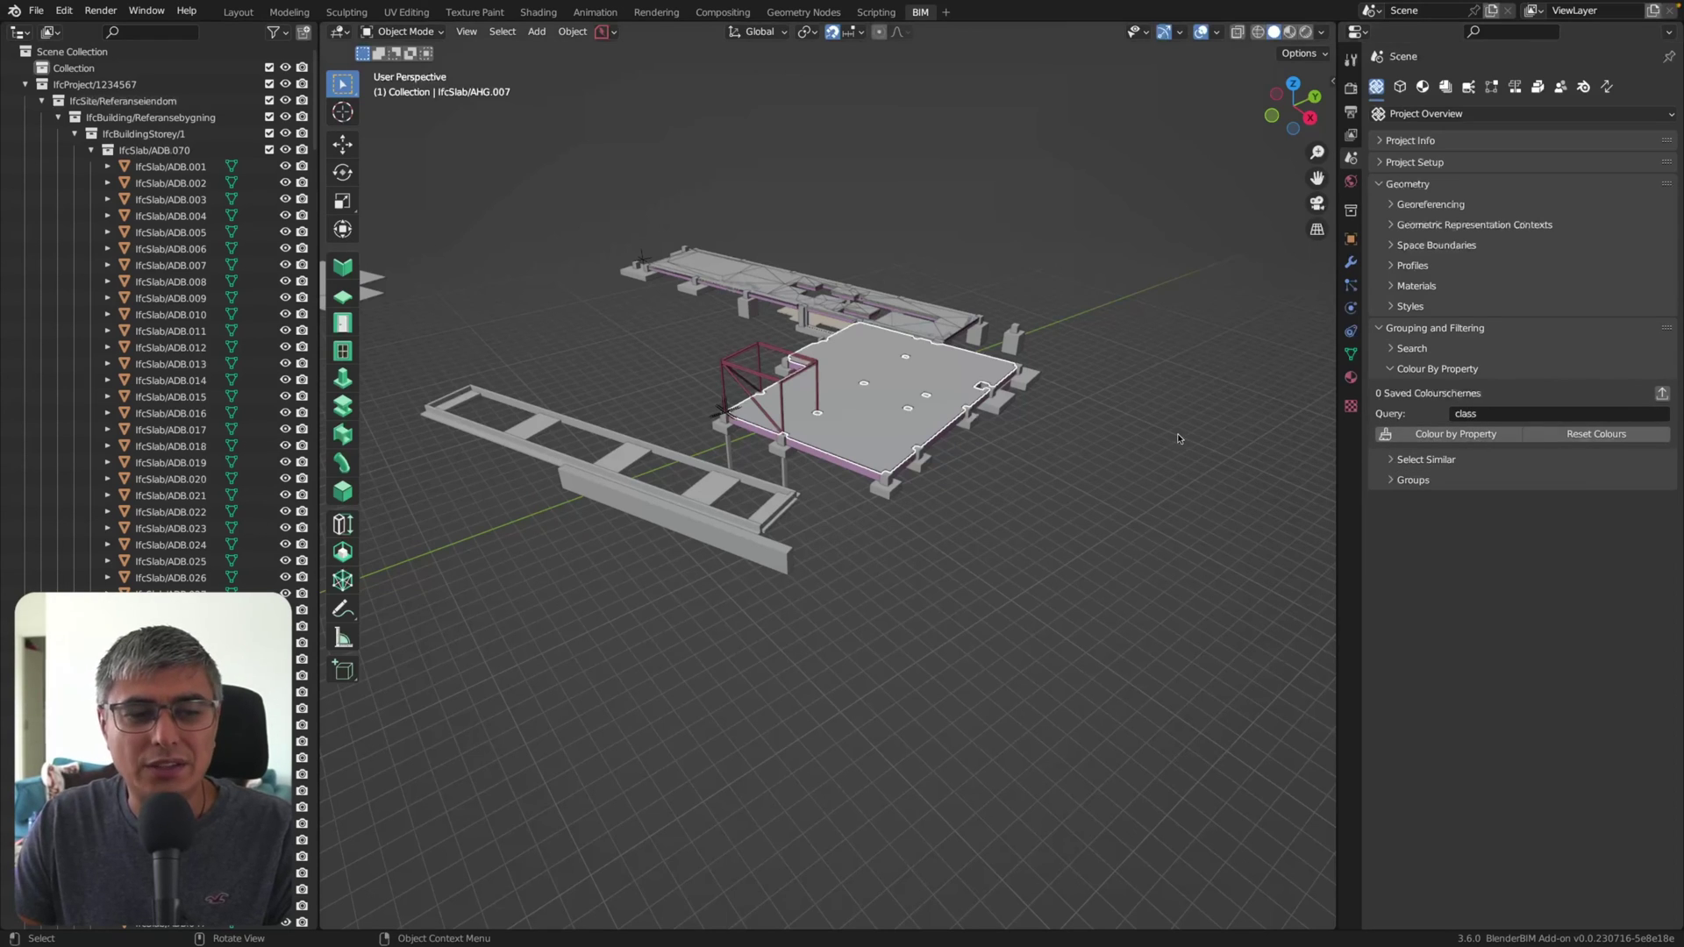
Step: Colour the model by property with the query class, and examine the coloured elements from several angles
click(1456, 442)
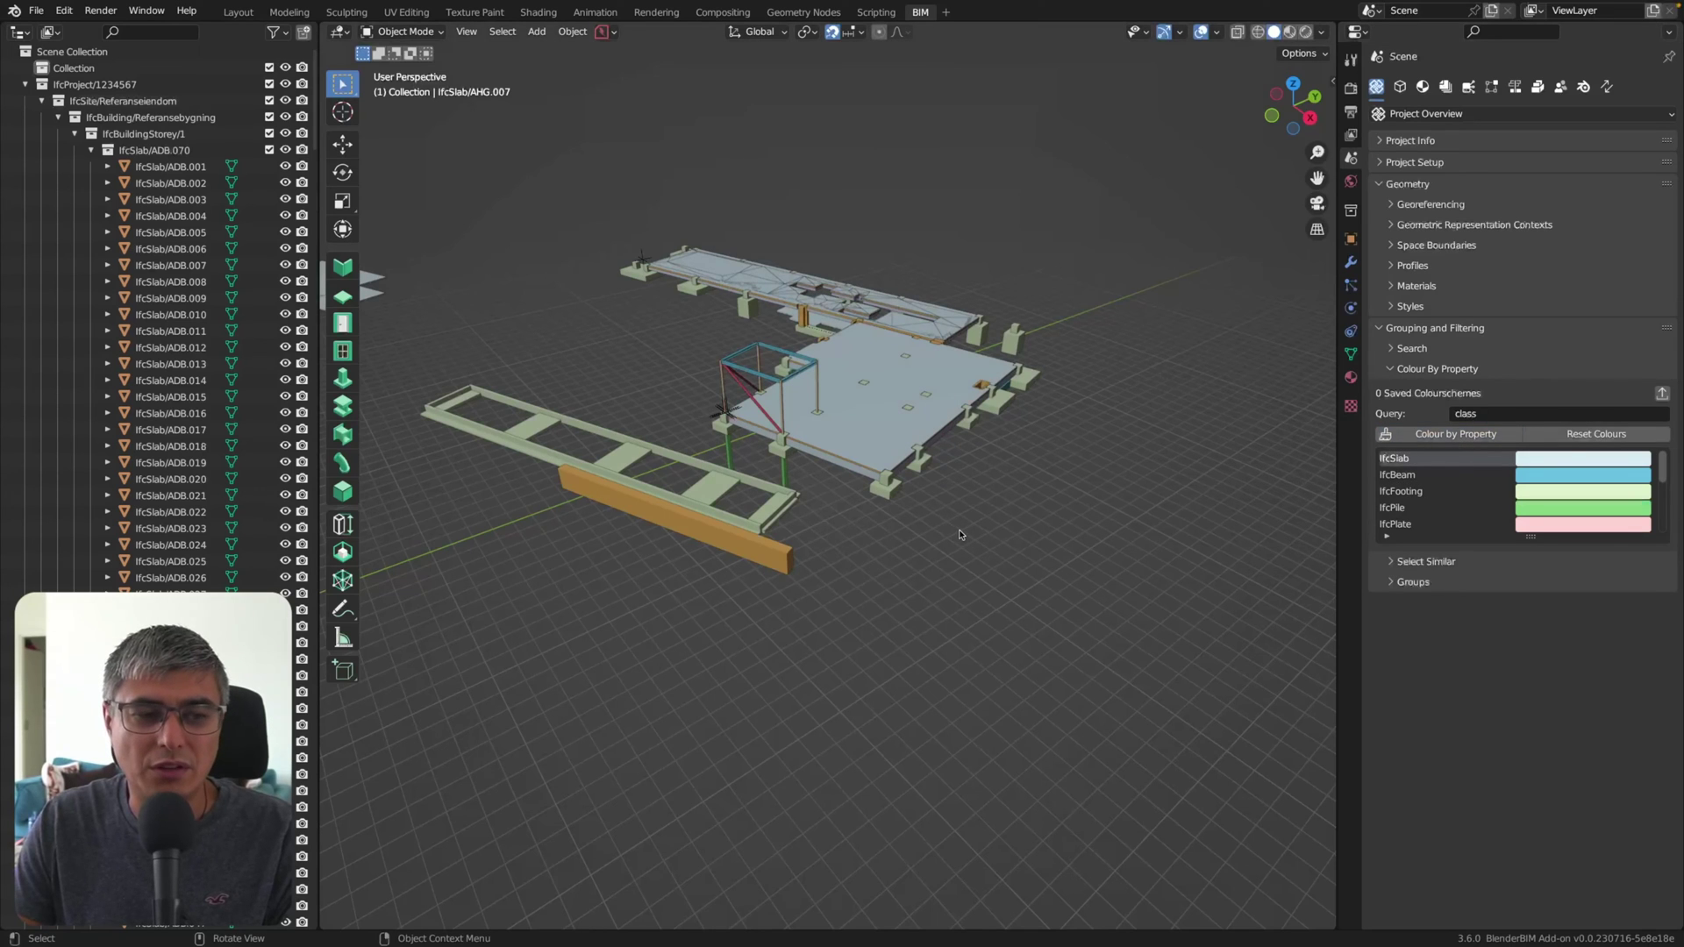
middle_drag(959, 534, 842, 327)
scroll(825, 321, up, 3)
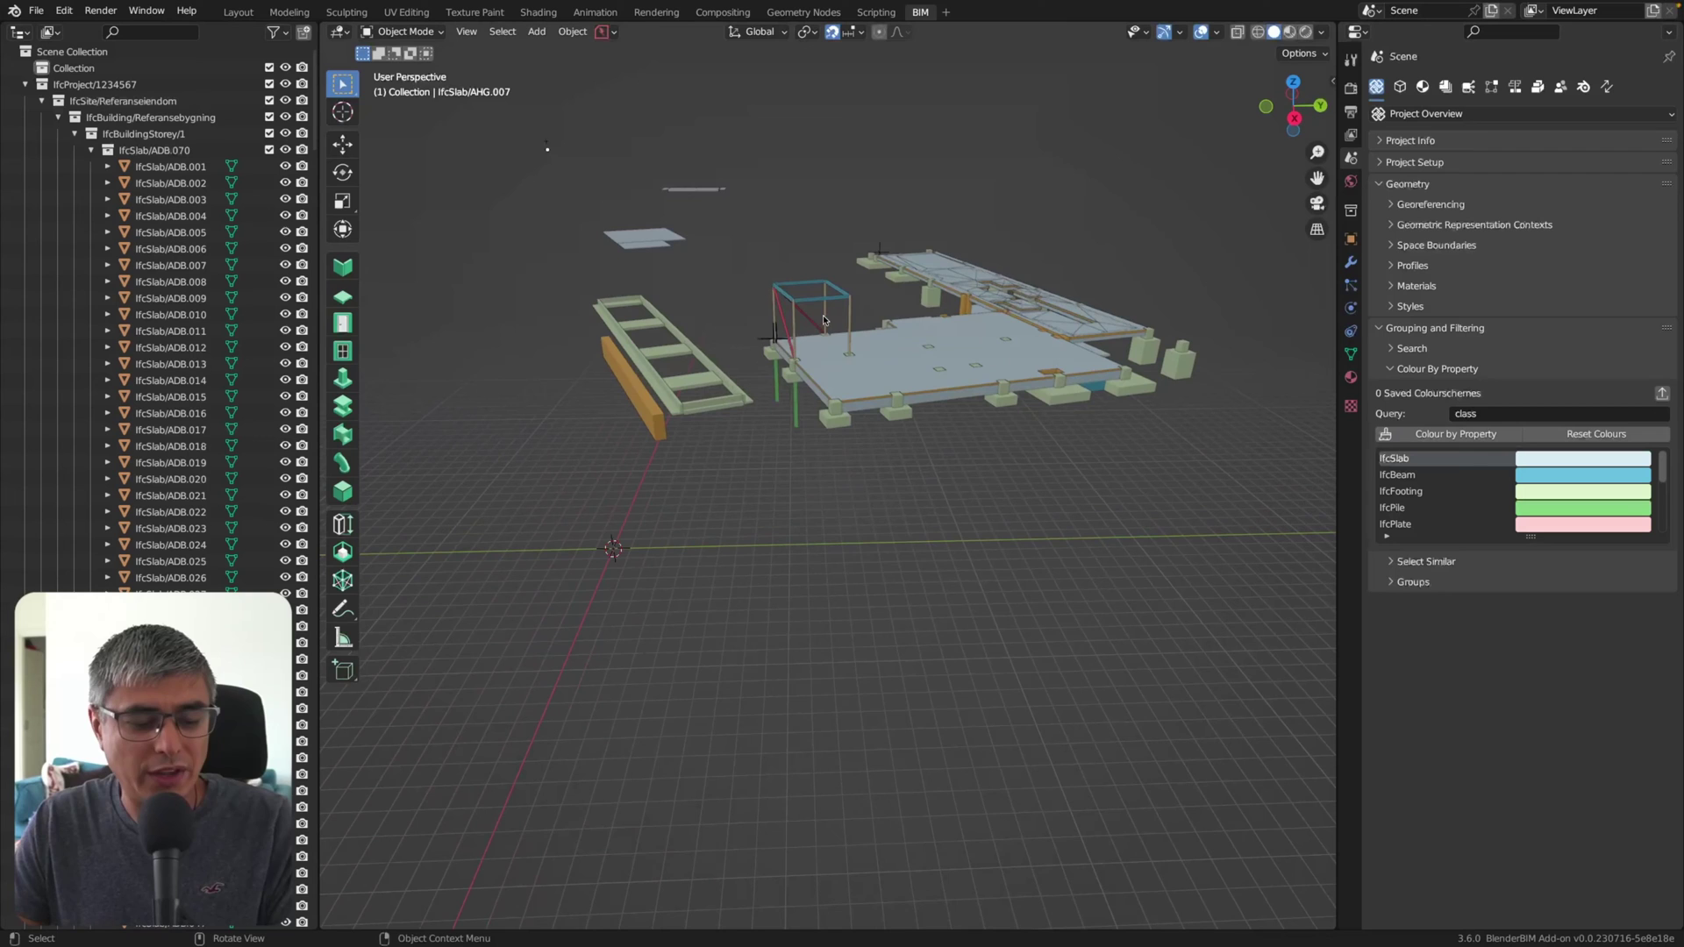
scroll(997, 506, up, 5)
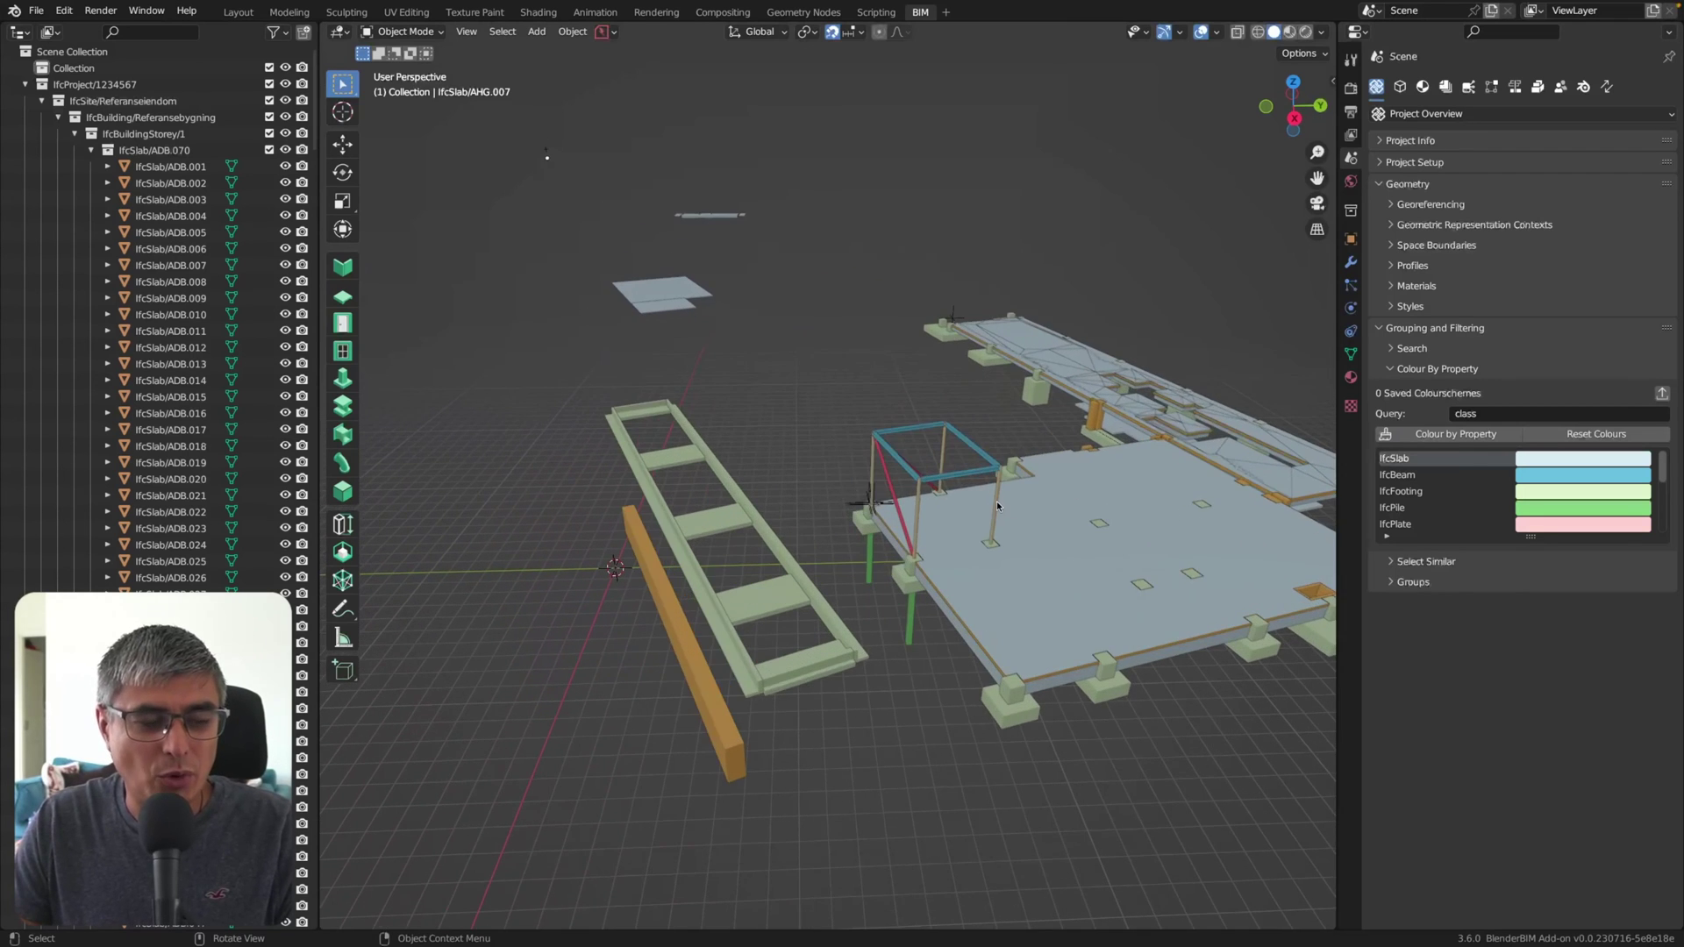
middle_drag(998, 506, 991, 444)
scroll(991, 444, up, 3)
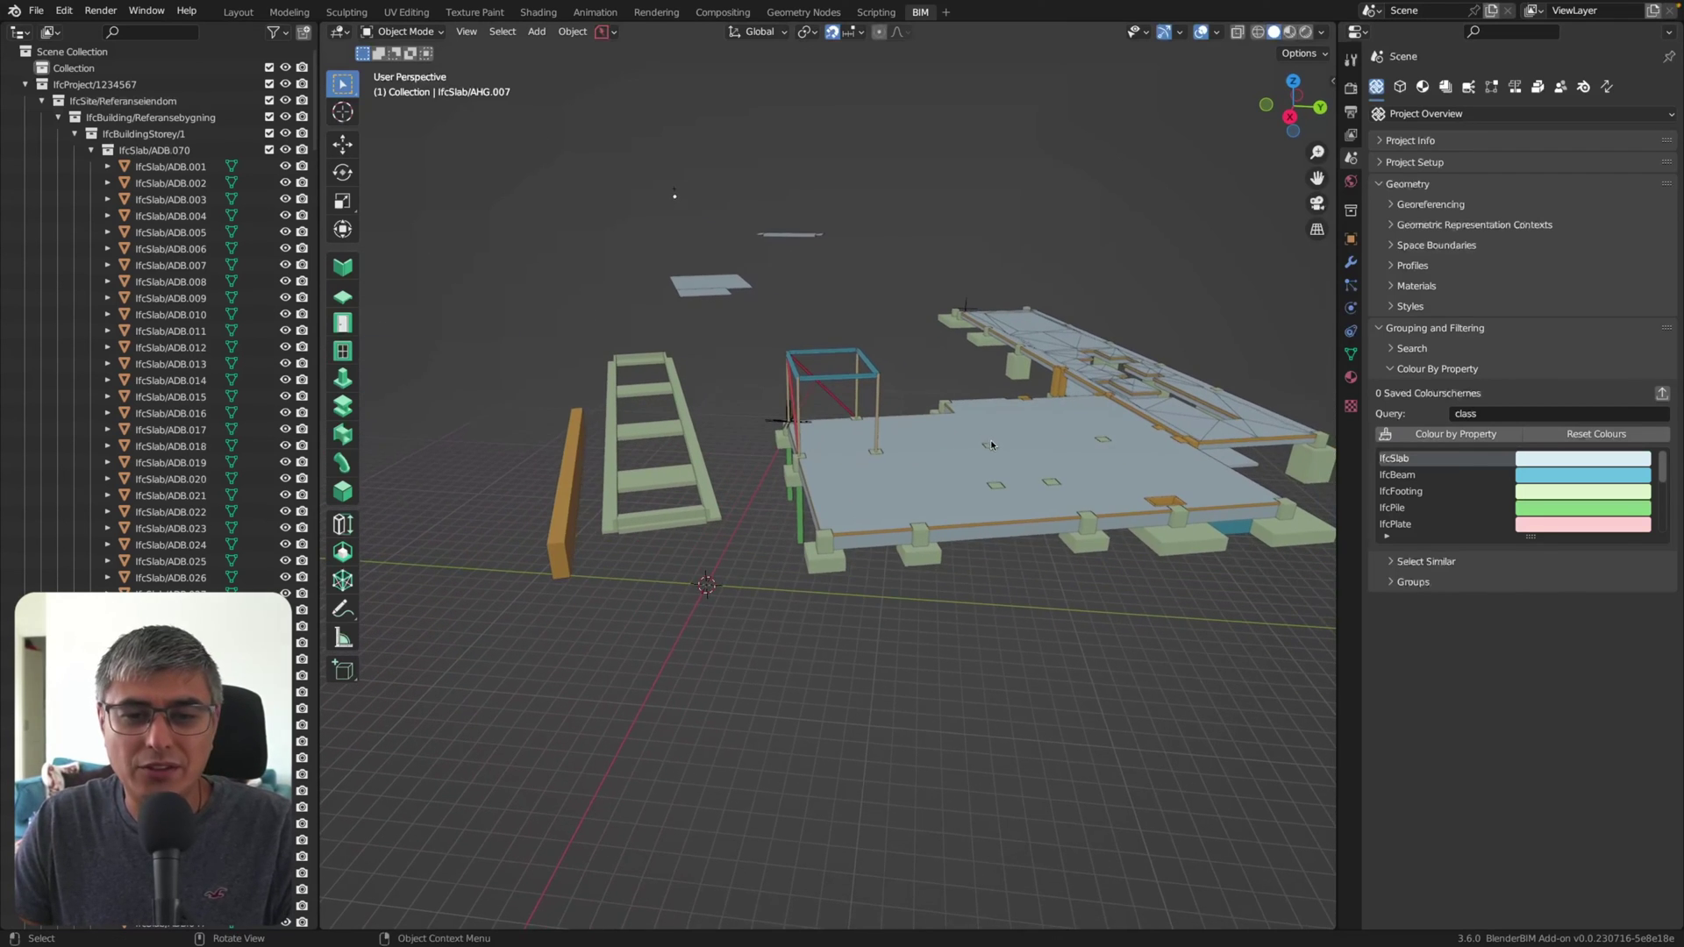
scroll(1455, 488, down, 5)
scroll(1453, 502, up, 5)
Step: Set the colour query to type and recolour the model by that property
click(1501, 413)
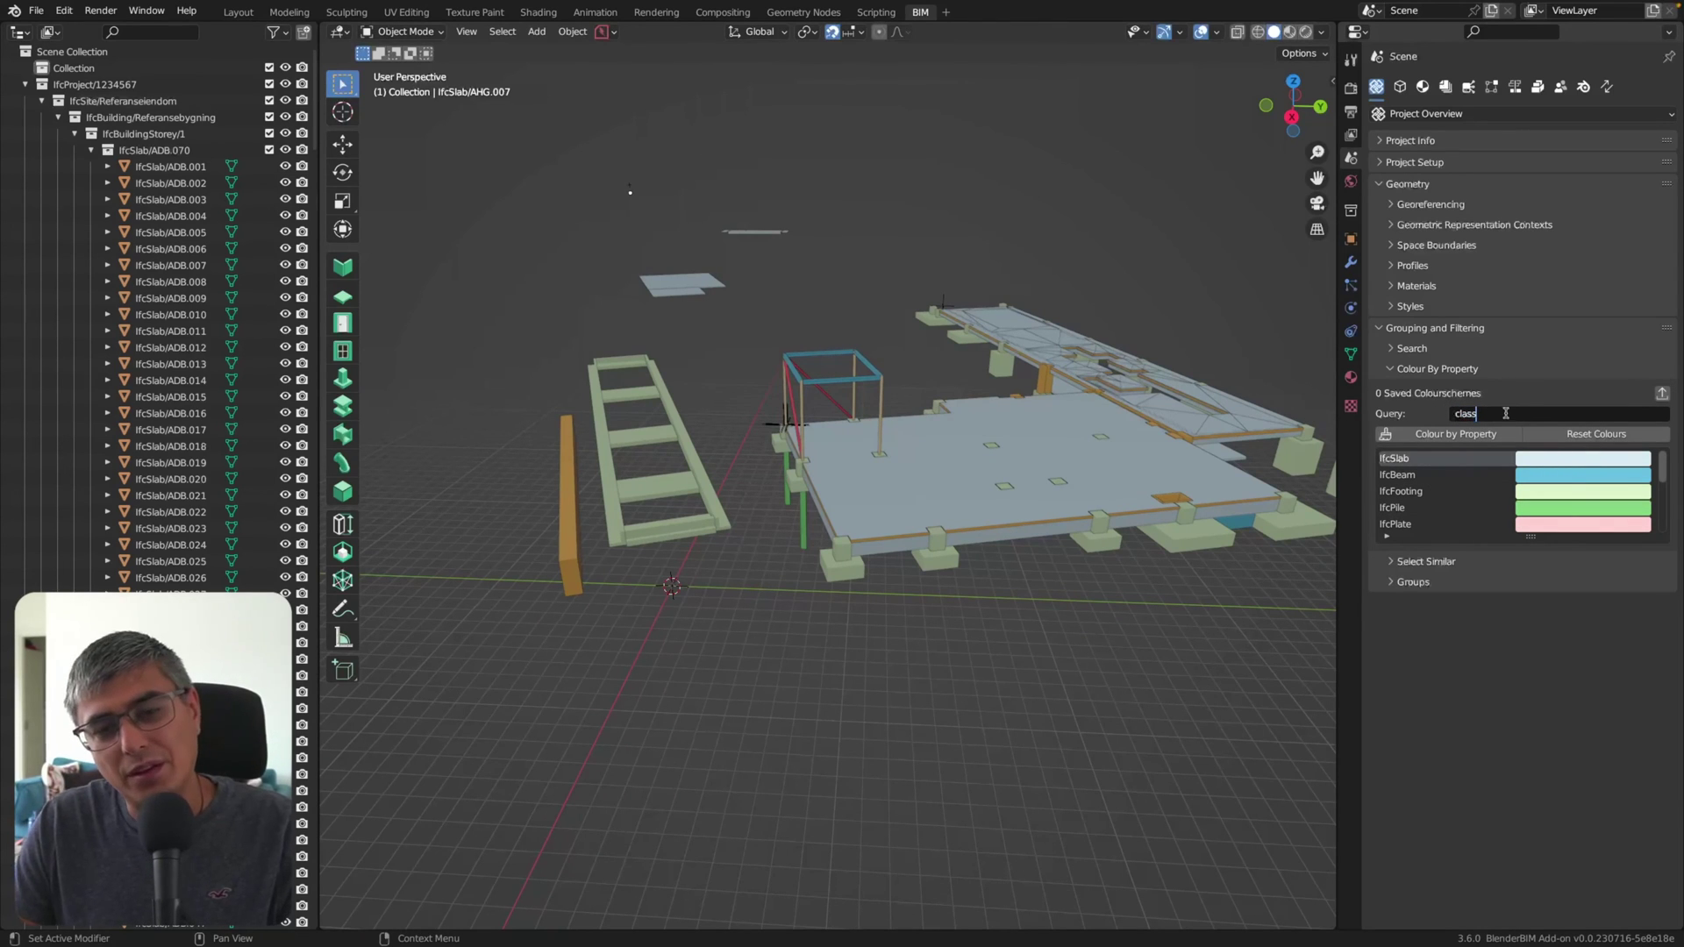
drag(1504, 414, 1441, 414)
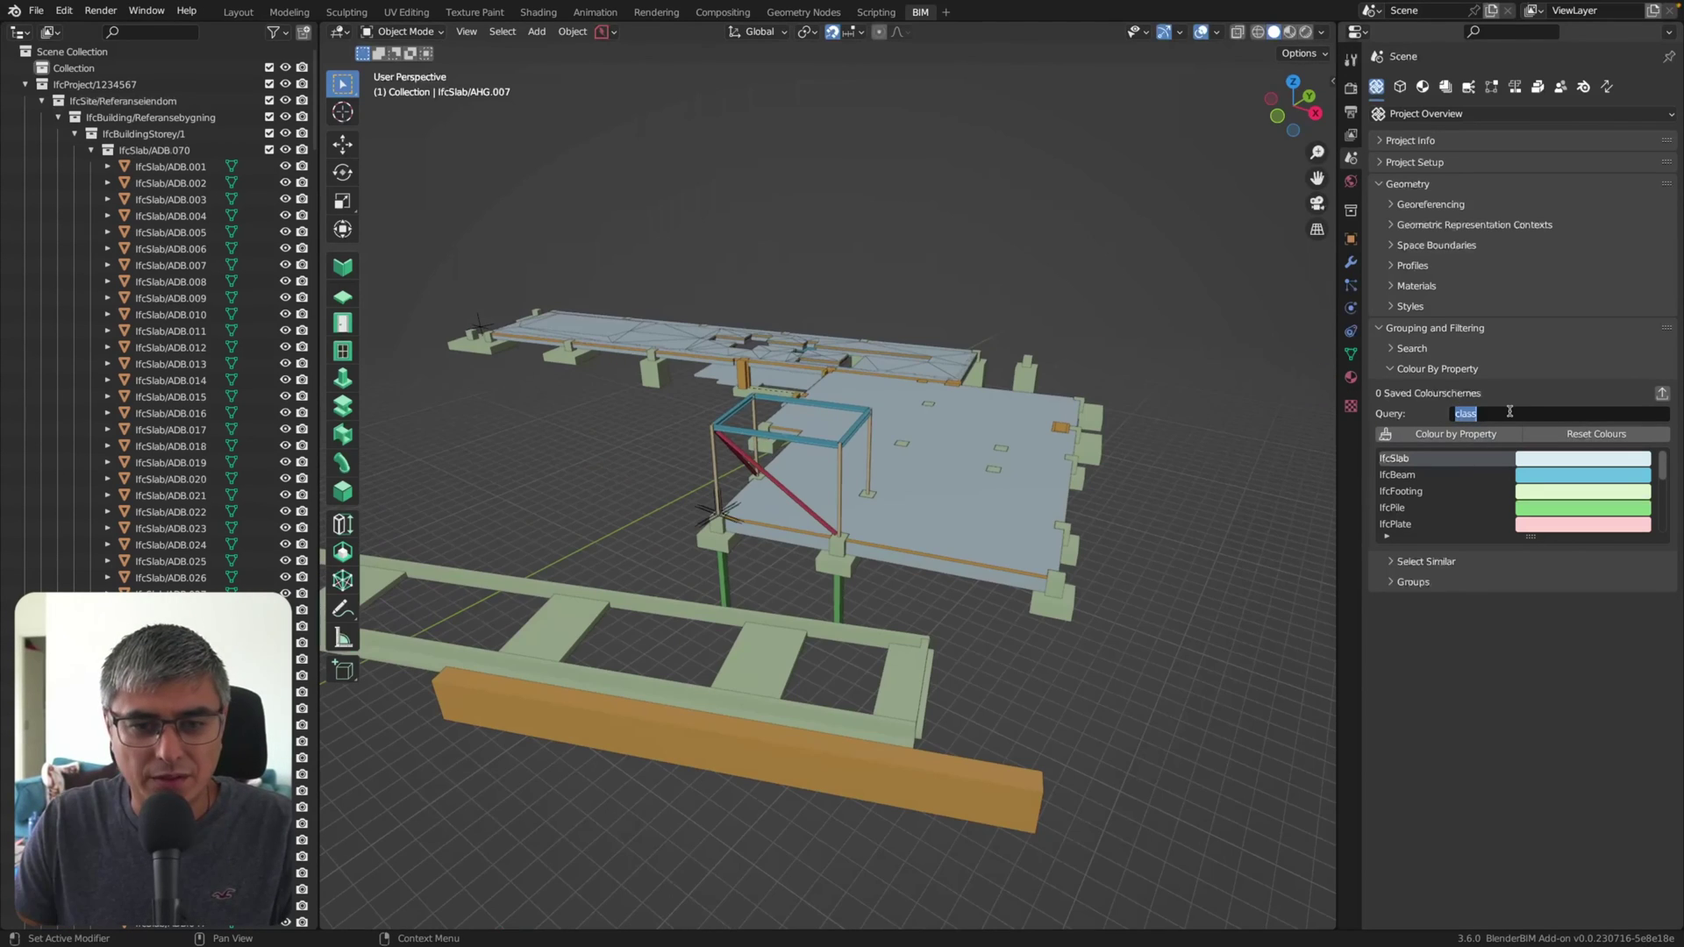
text(type)
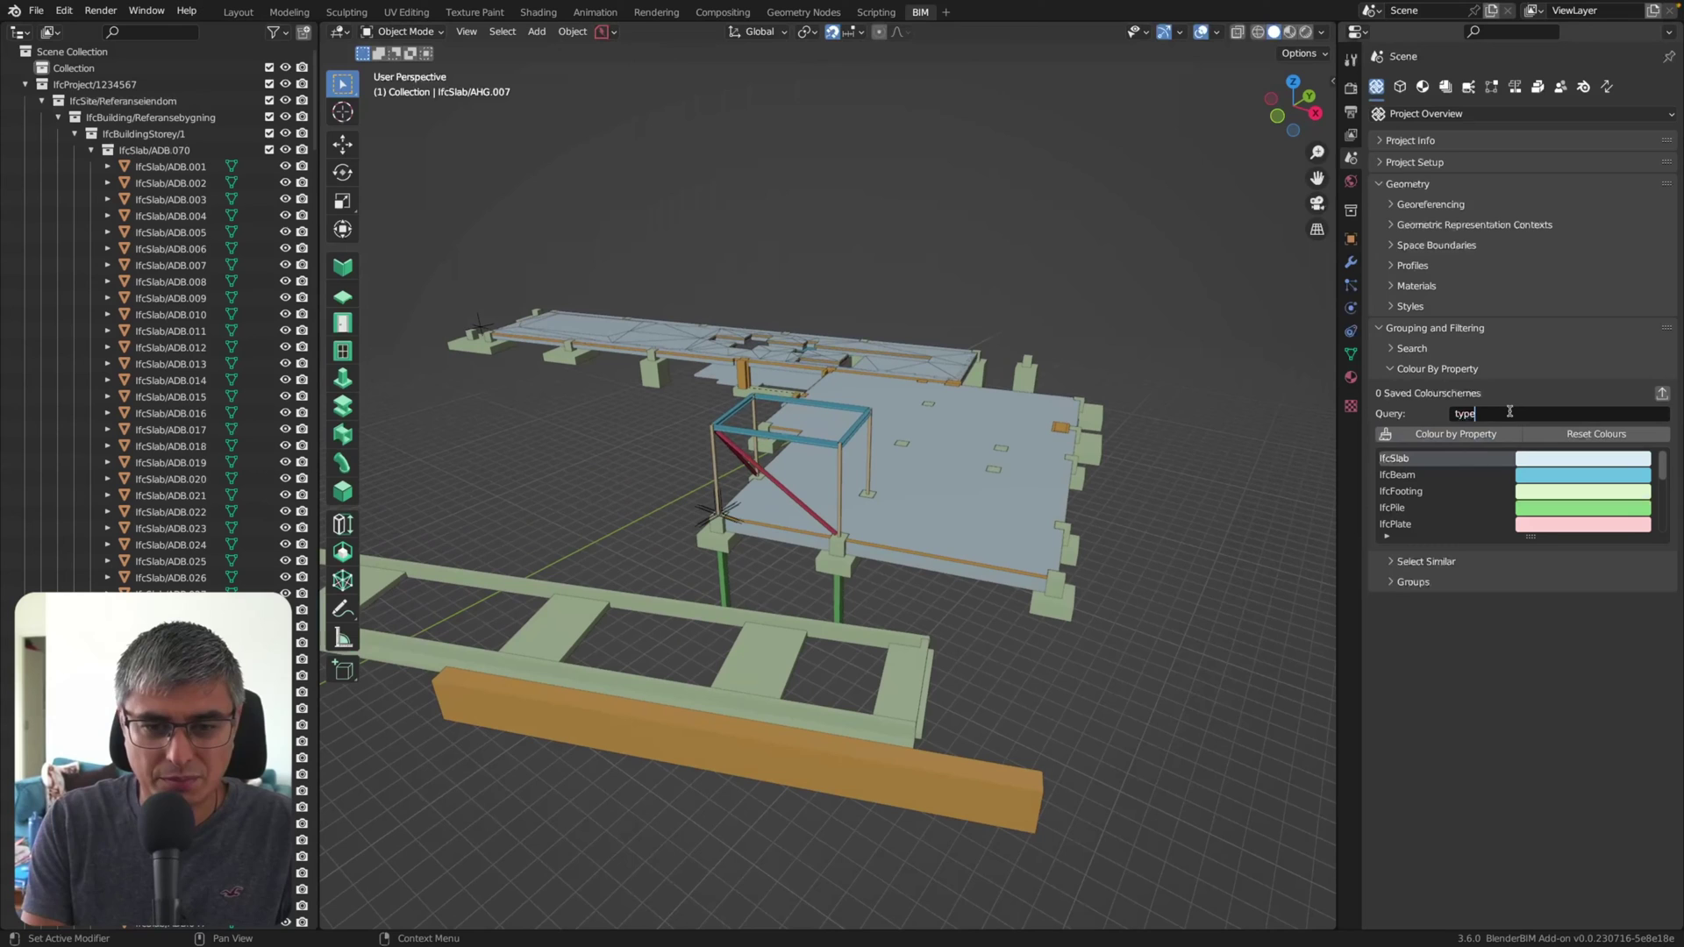
key(Return)
click(1491, 434)
middle_drag(1105, 491, 1000, 530)
Step: Set the colour query back to class and recolour the model
click(1493, 413)
text(clas)
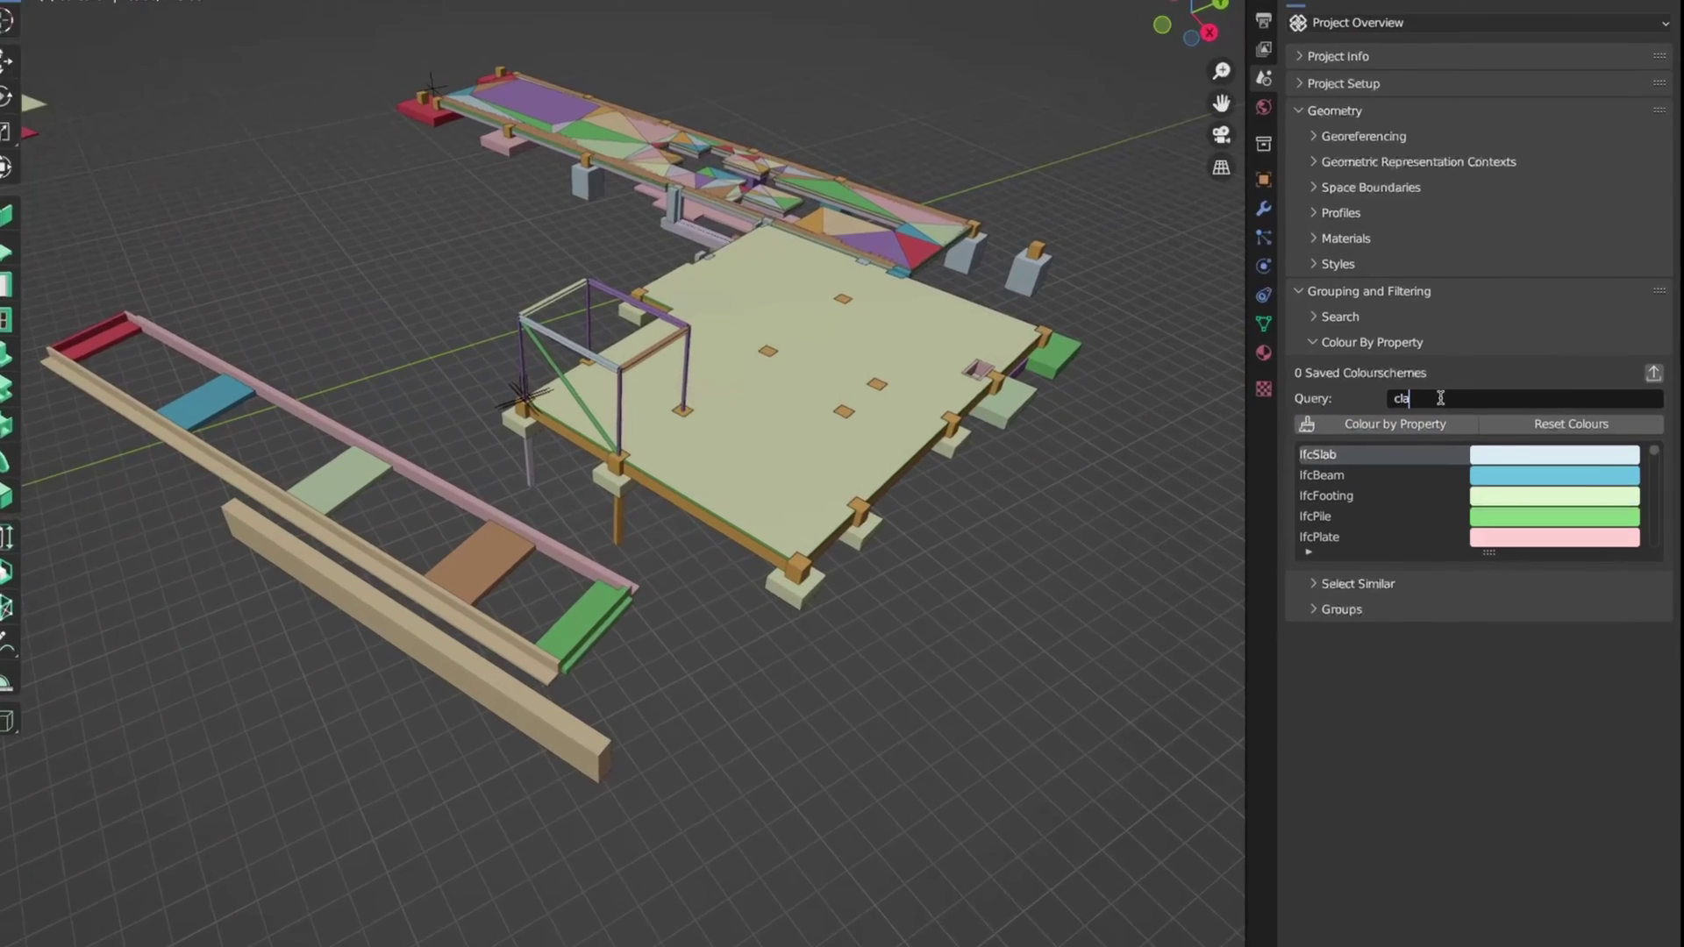
text(s)
key(Return)
click(1367, 419)
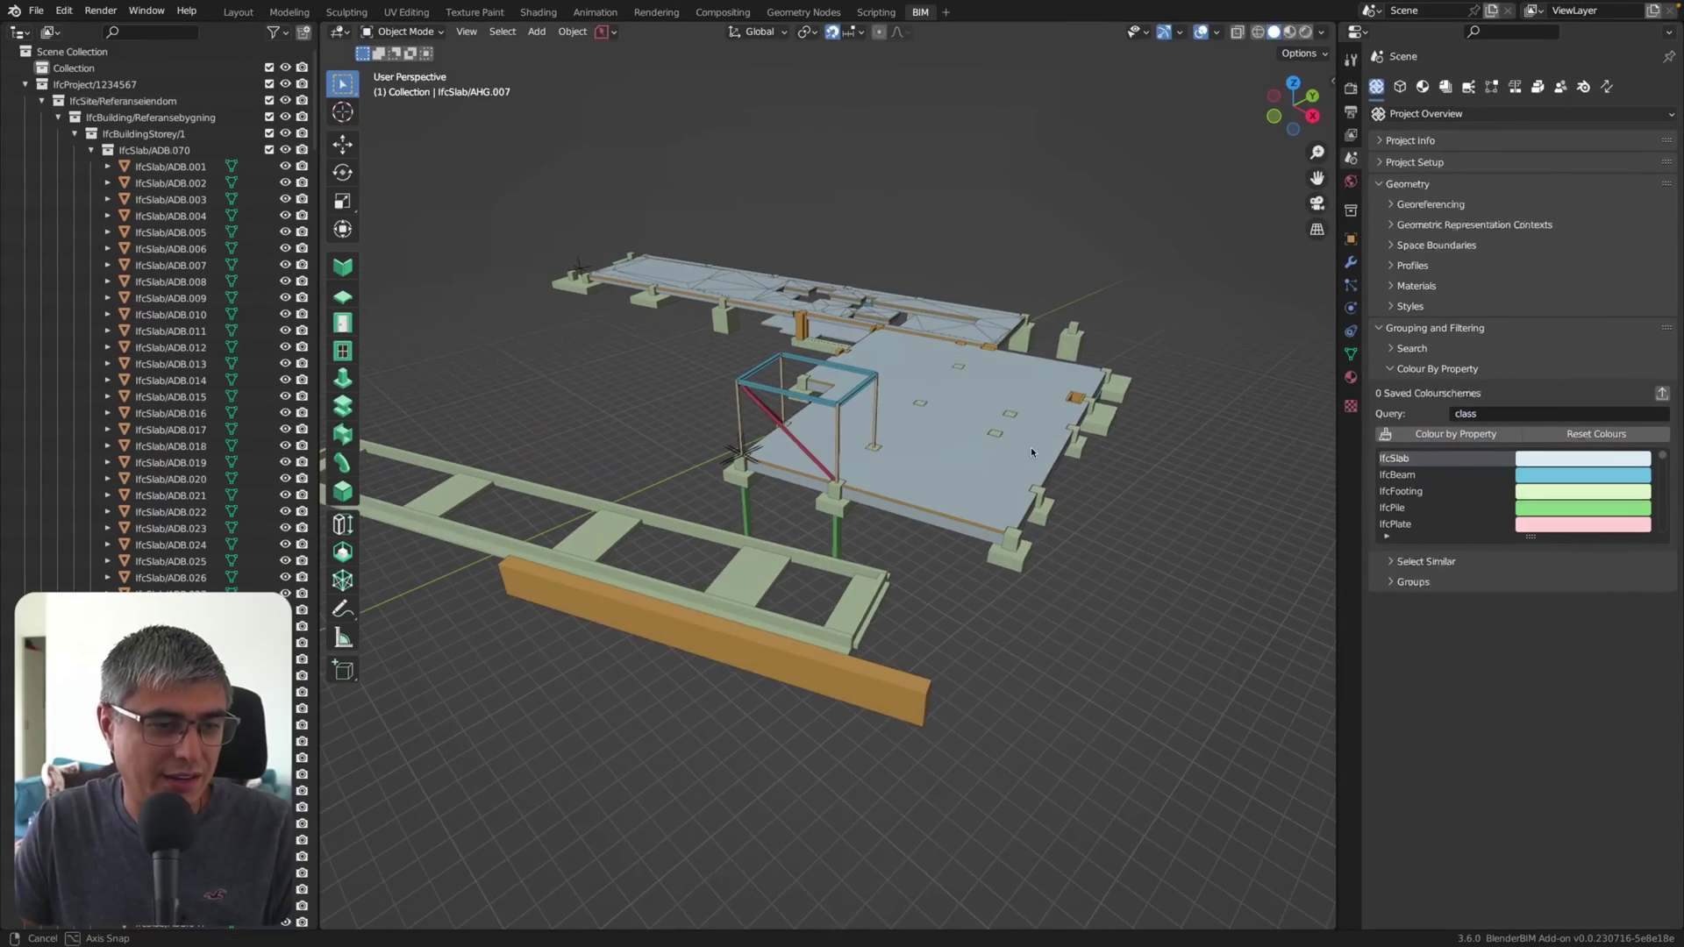
Step: Enlarge the list of class colours to show more entries, and highlight IfcPile followed by IfcBeam in it
middle_drag(1032, 452, 865, 500)
scroll(864, 497, down, 3)
middle_drag(982, 488, 955, 486)
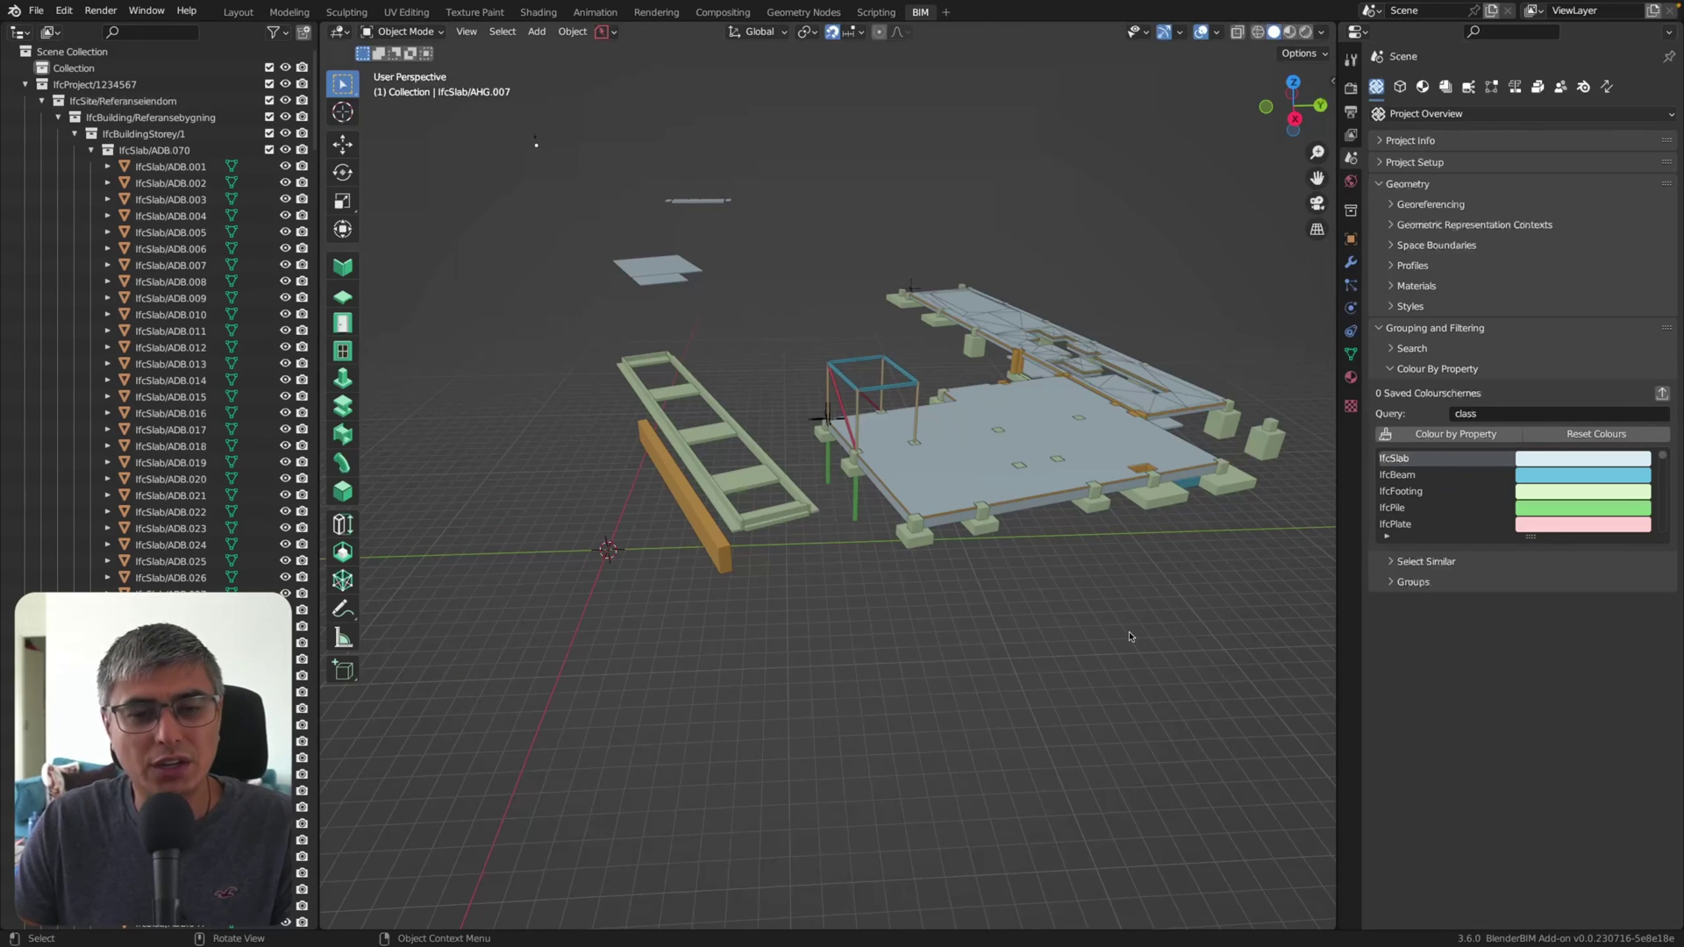
middle_drag(1043, 419, 974, 429)
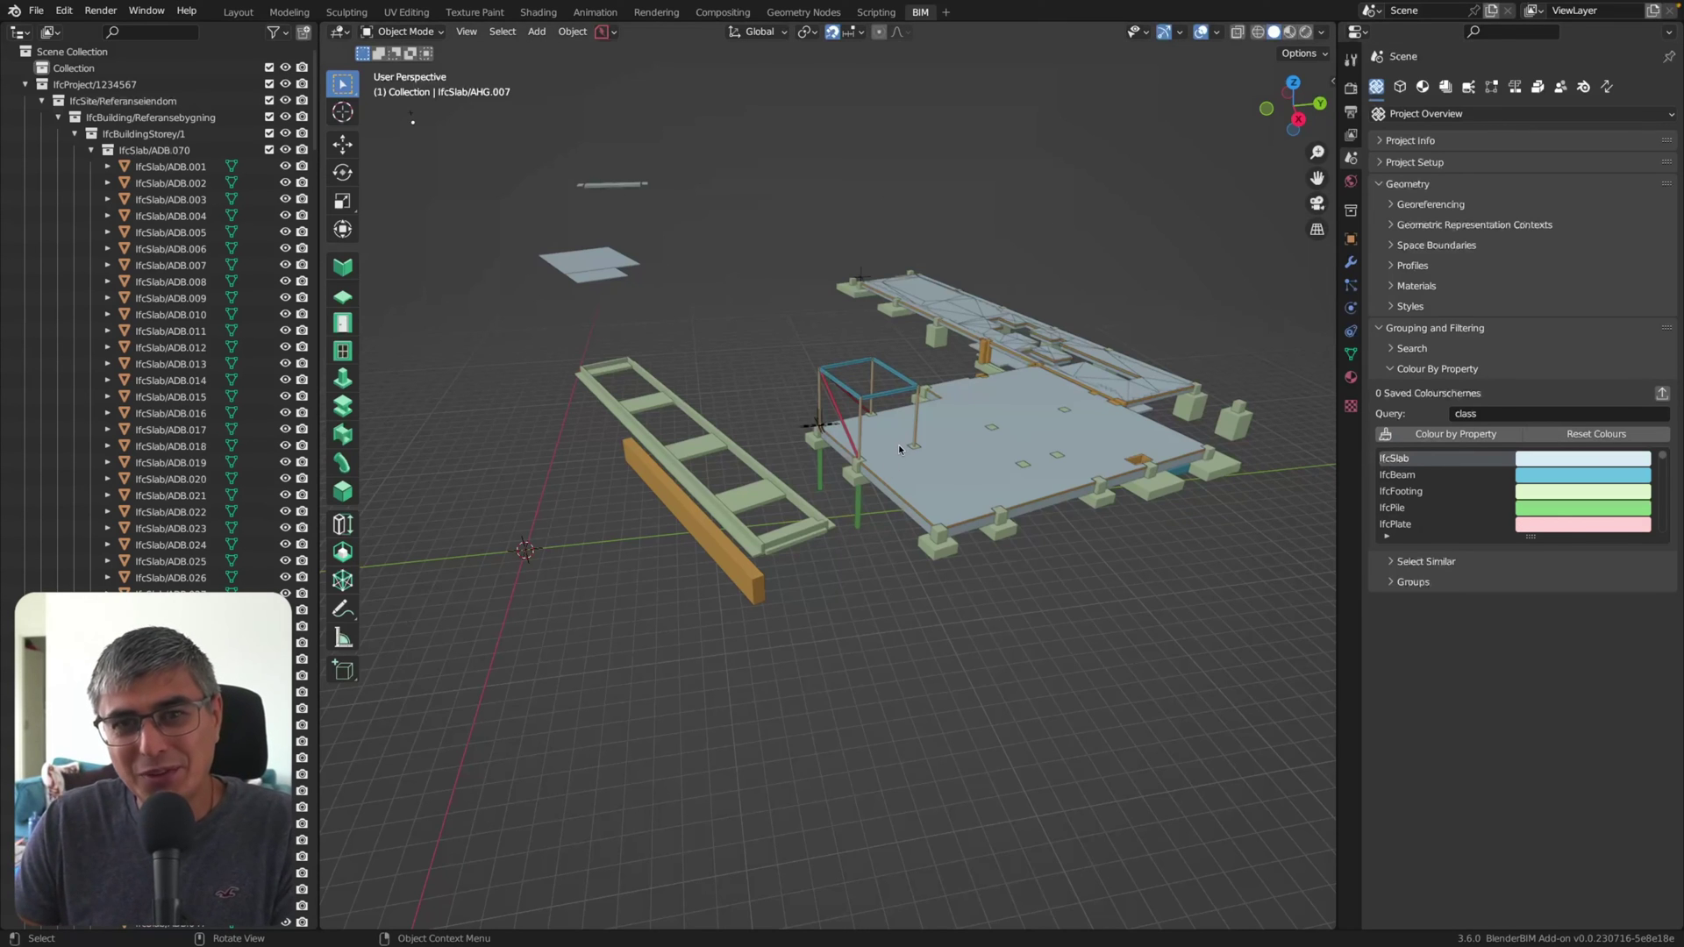
scroll(899, 445, down, 1)
scroll(901, 451, down, 2)
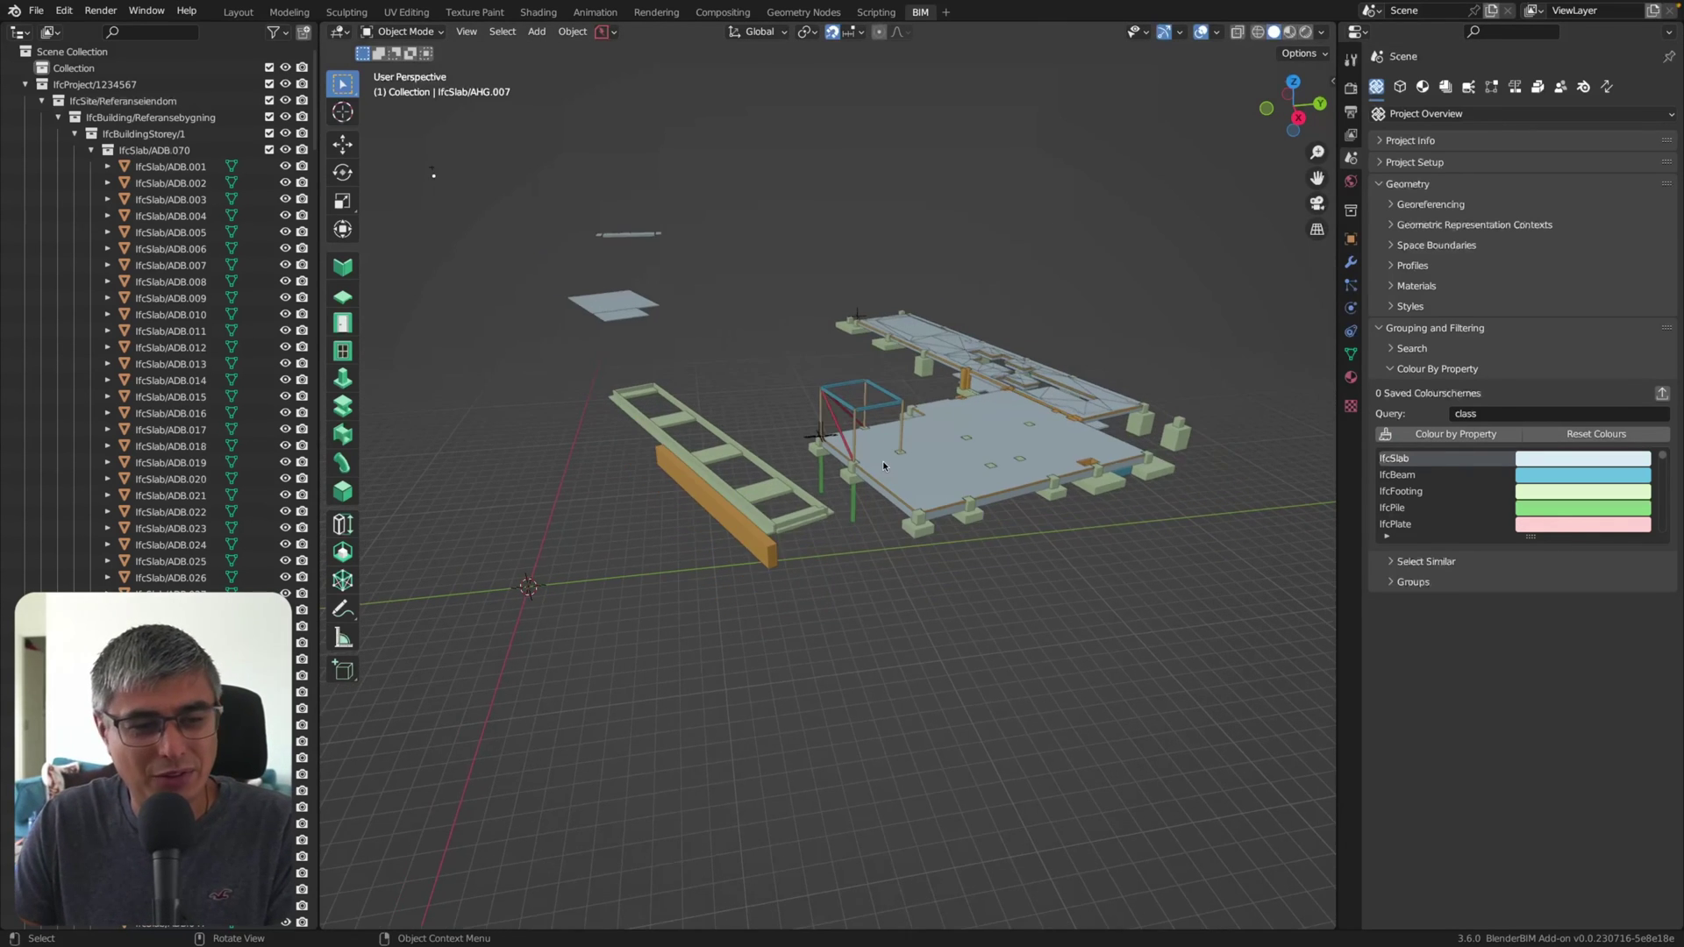
drag(1510, 538, 1509, 640)
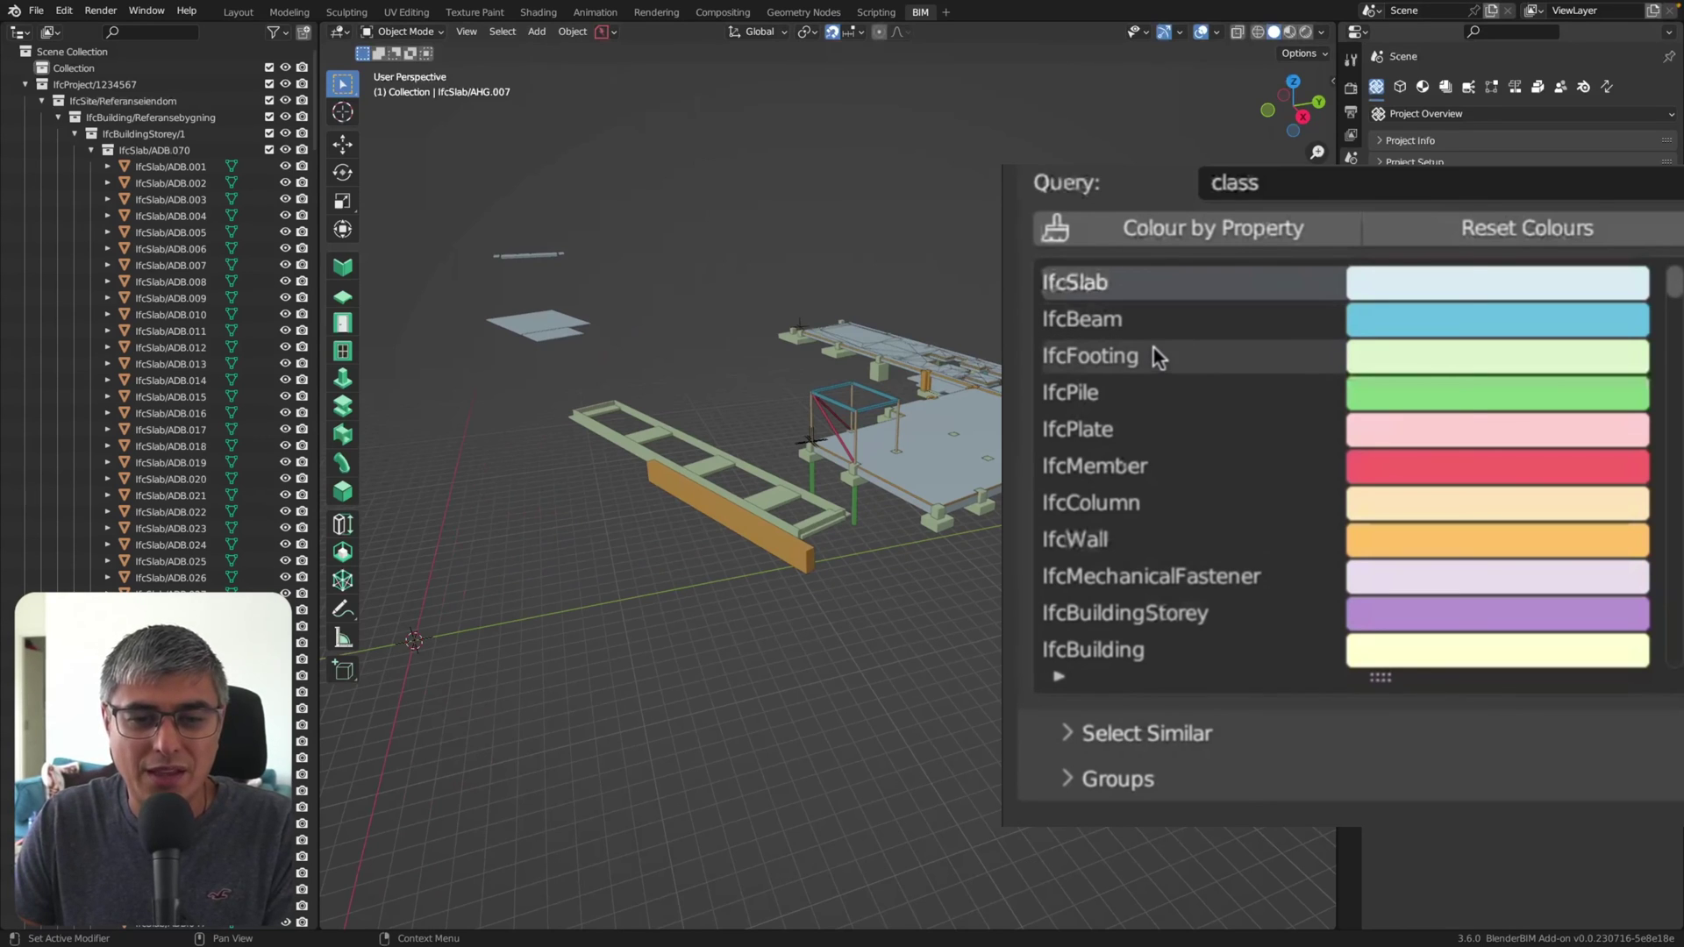
click(1180, 396)
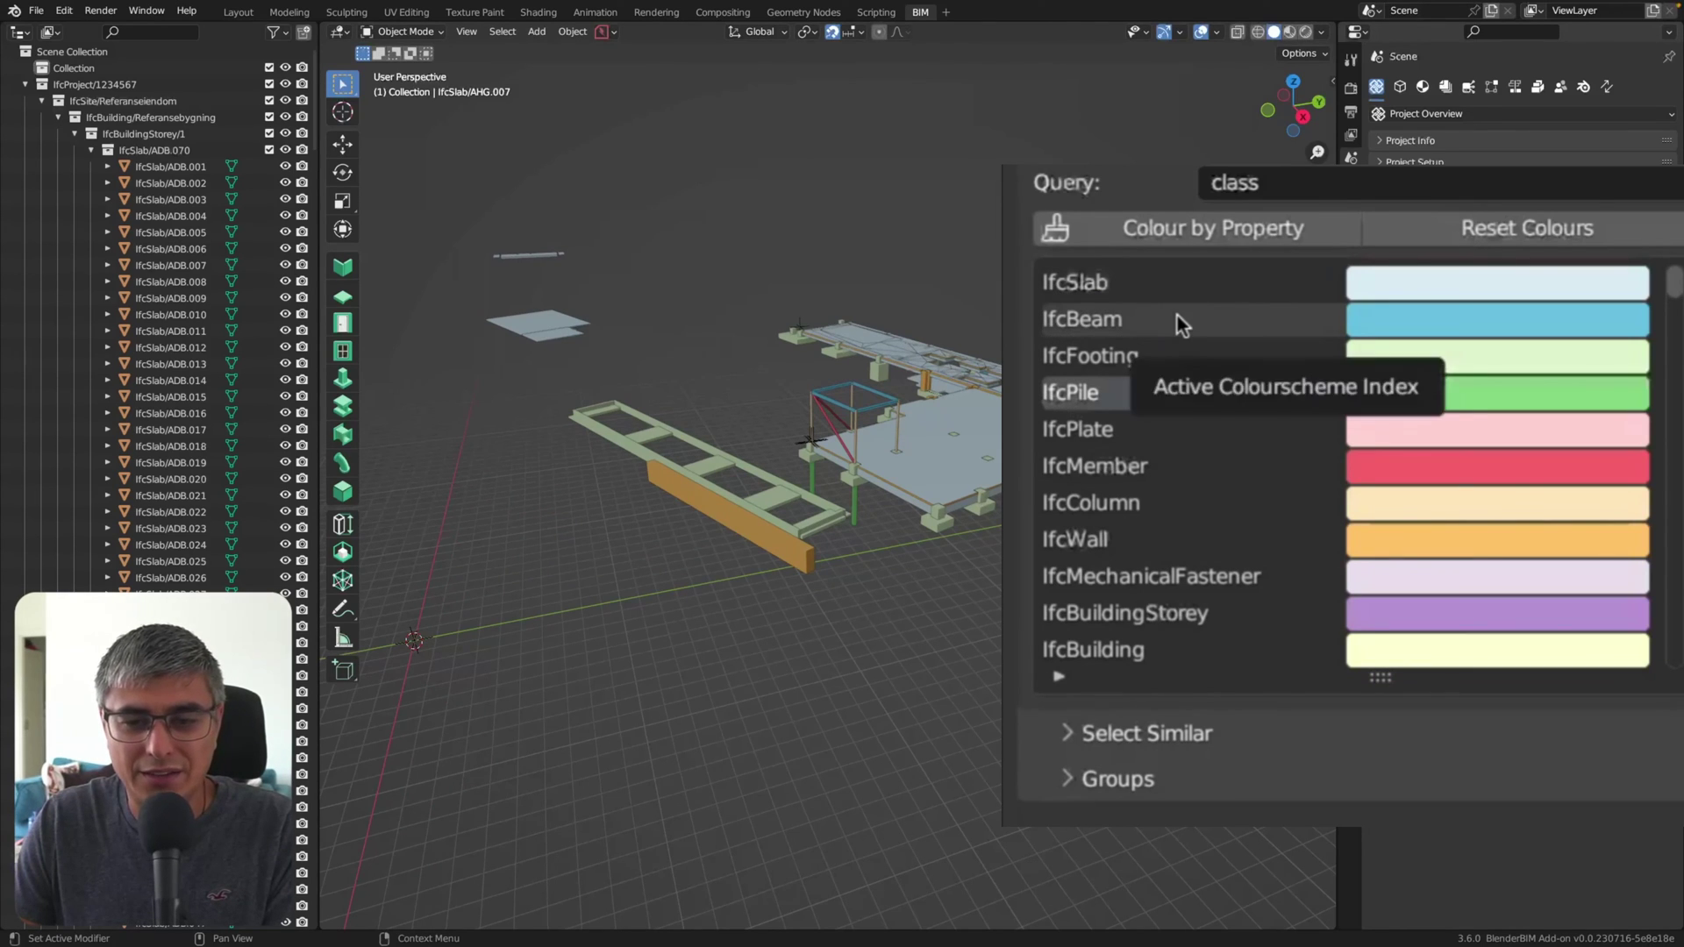
click(1177, 318)
Step: Select the elements sharing the active slab's PredefinedType with Select Similar, and try the same selection with ObjectType
click(1513, 733)
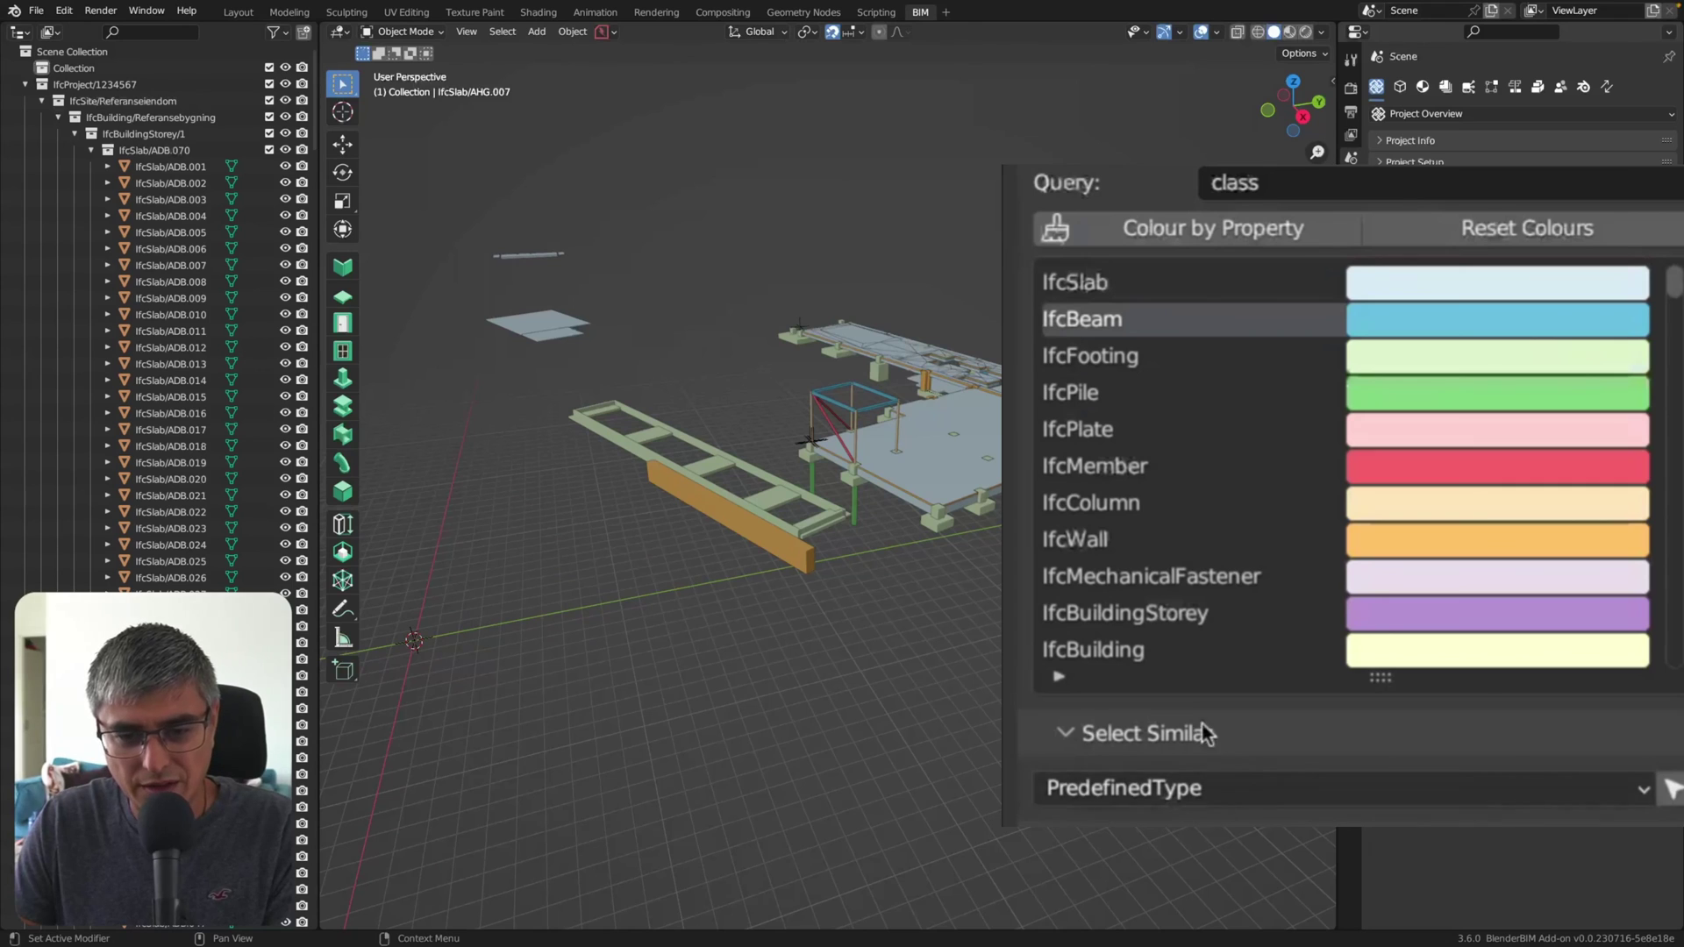
click(1671, 799)
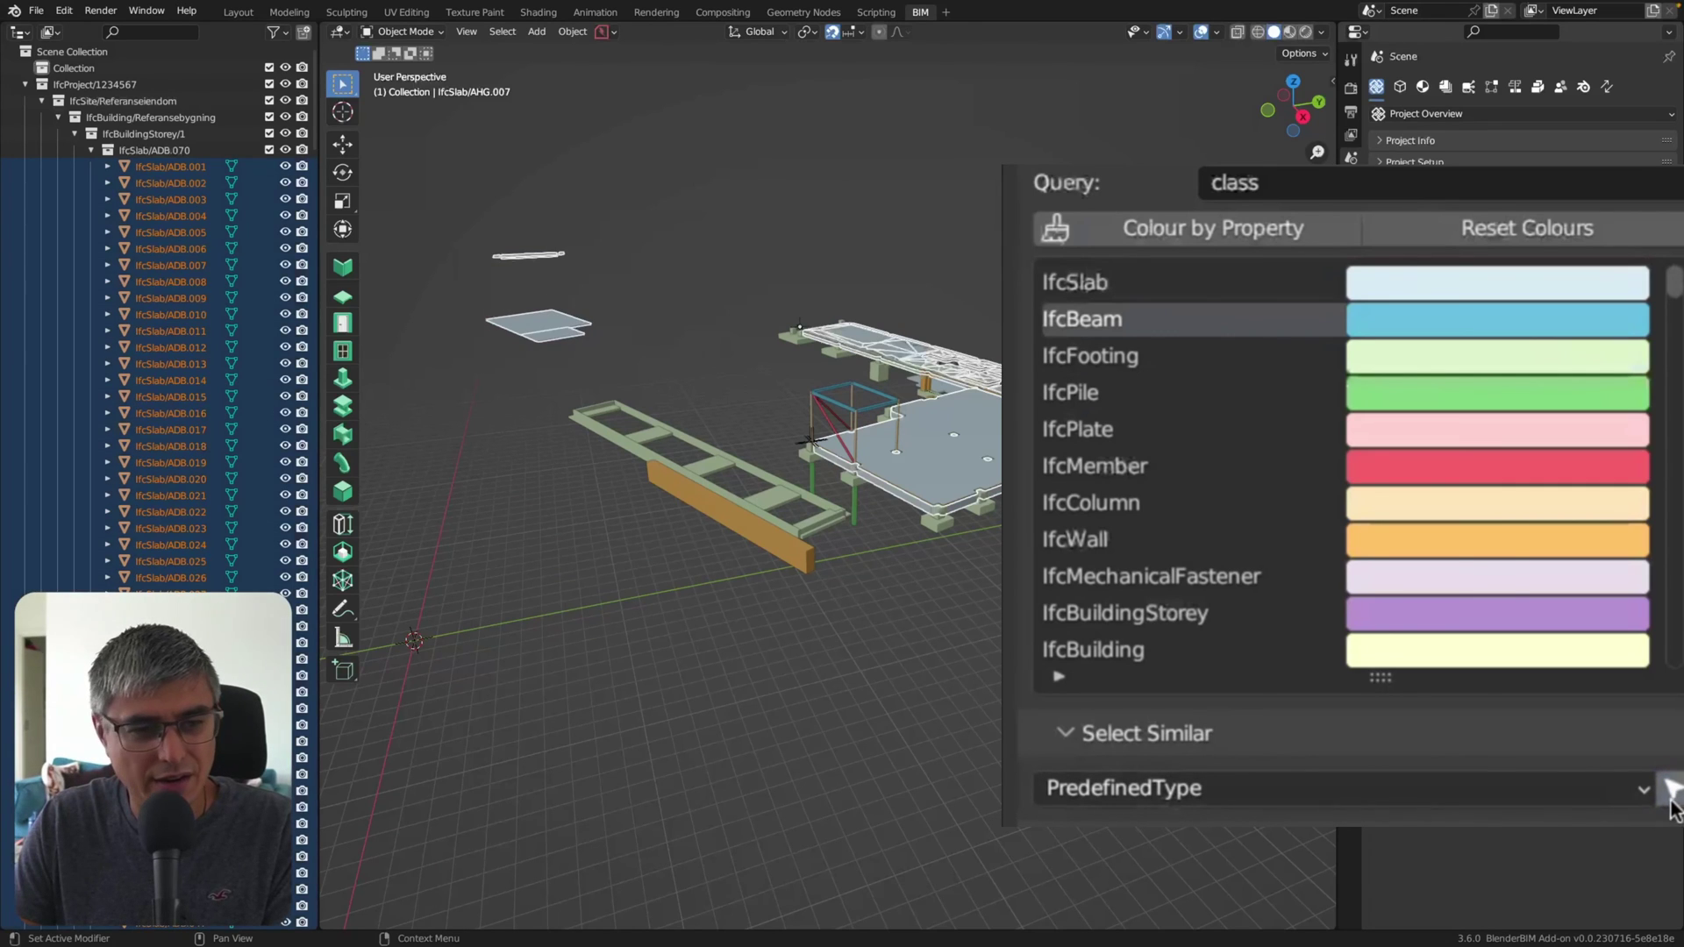
click(1464, 789)
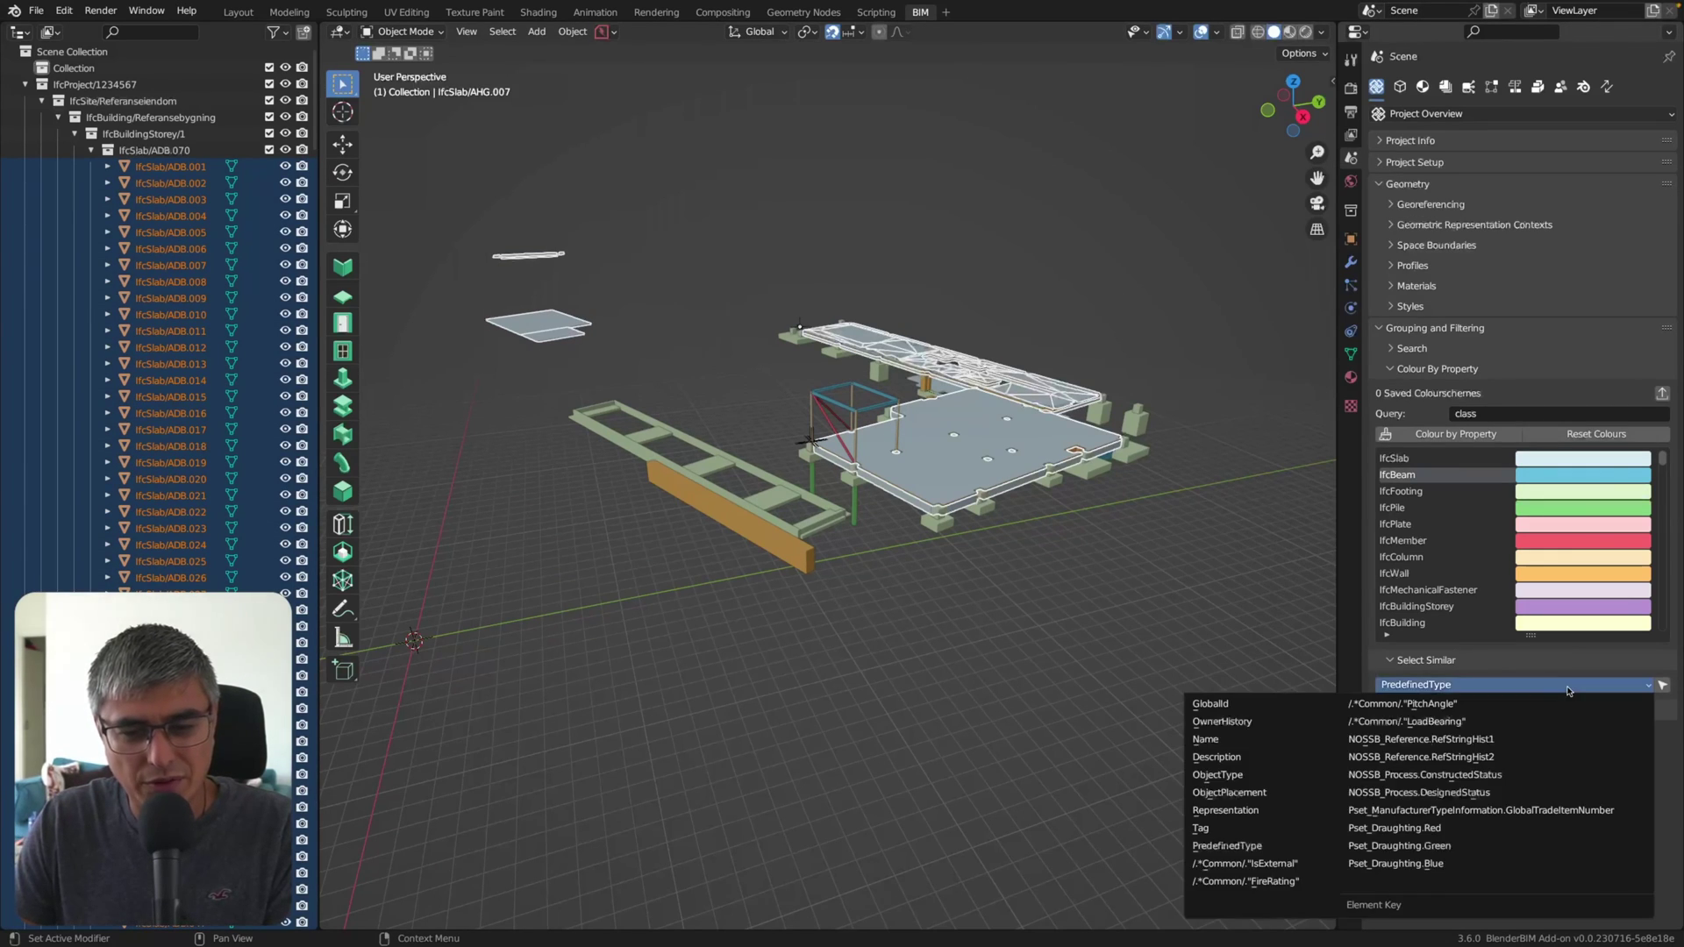
click(1217, 775)
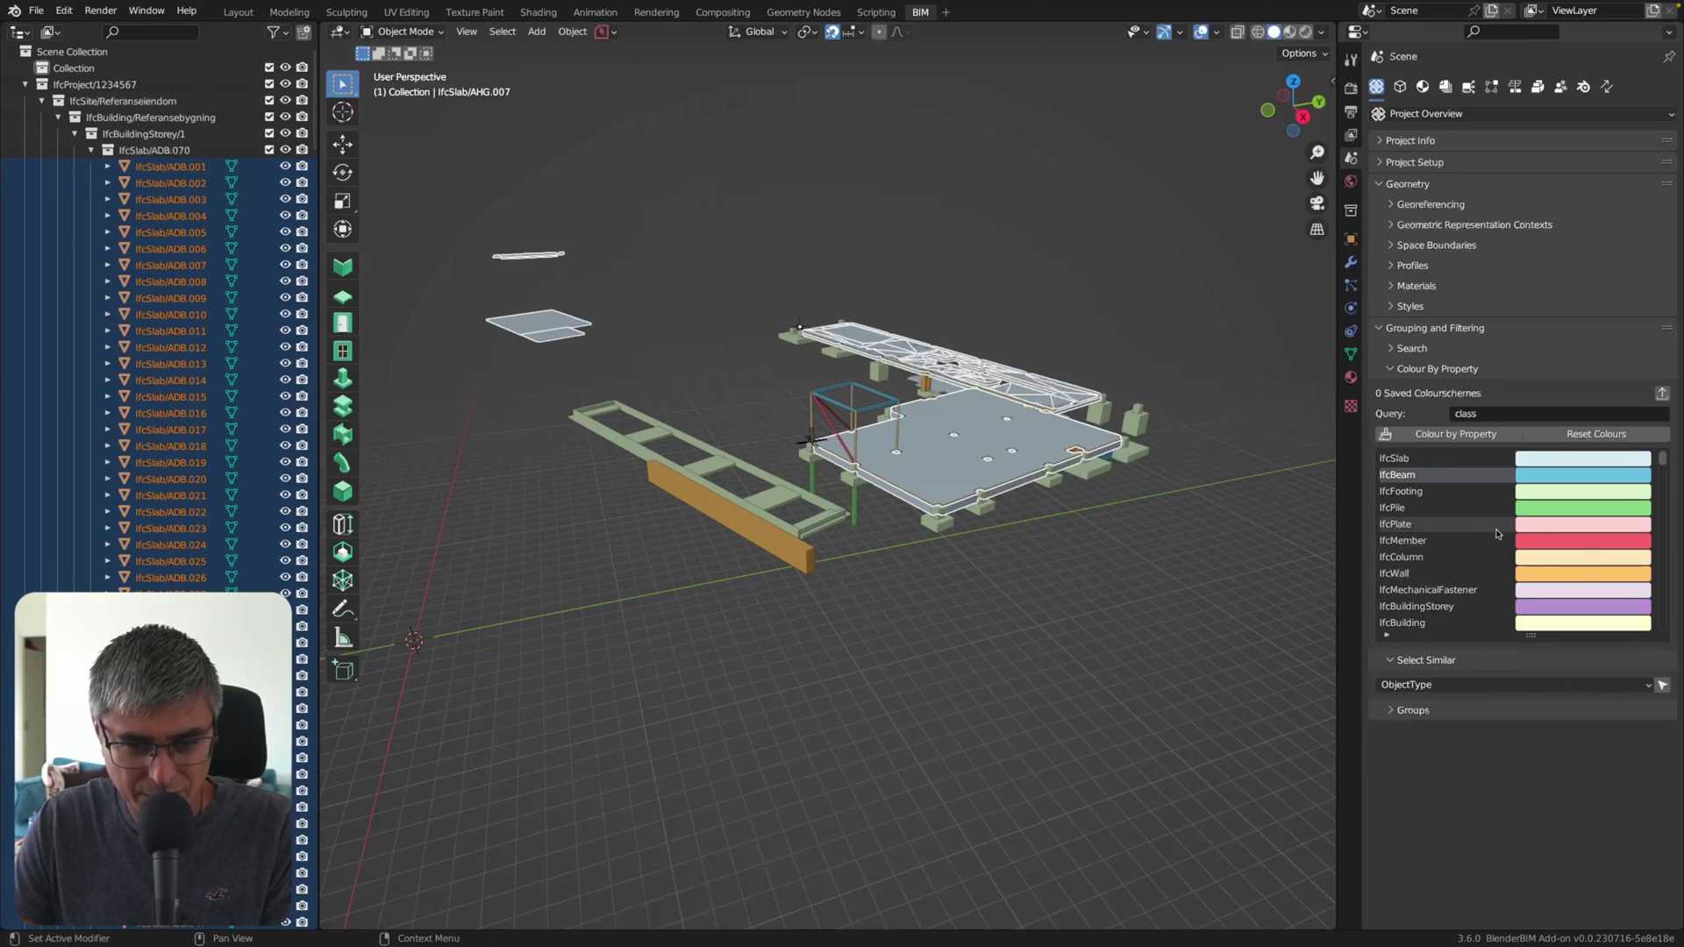
click(1662, 687)
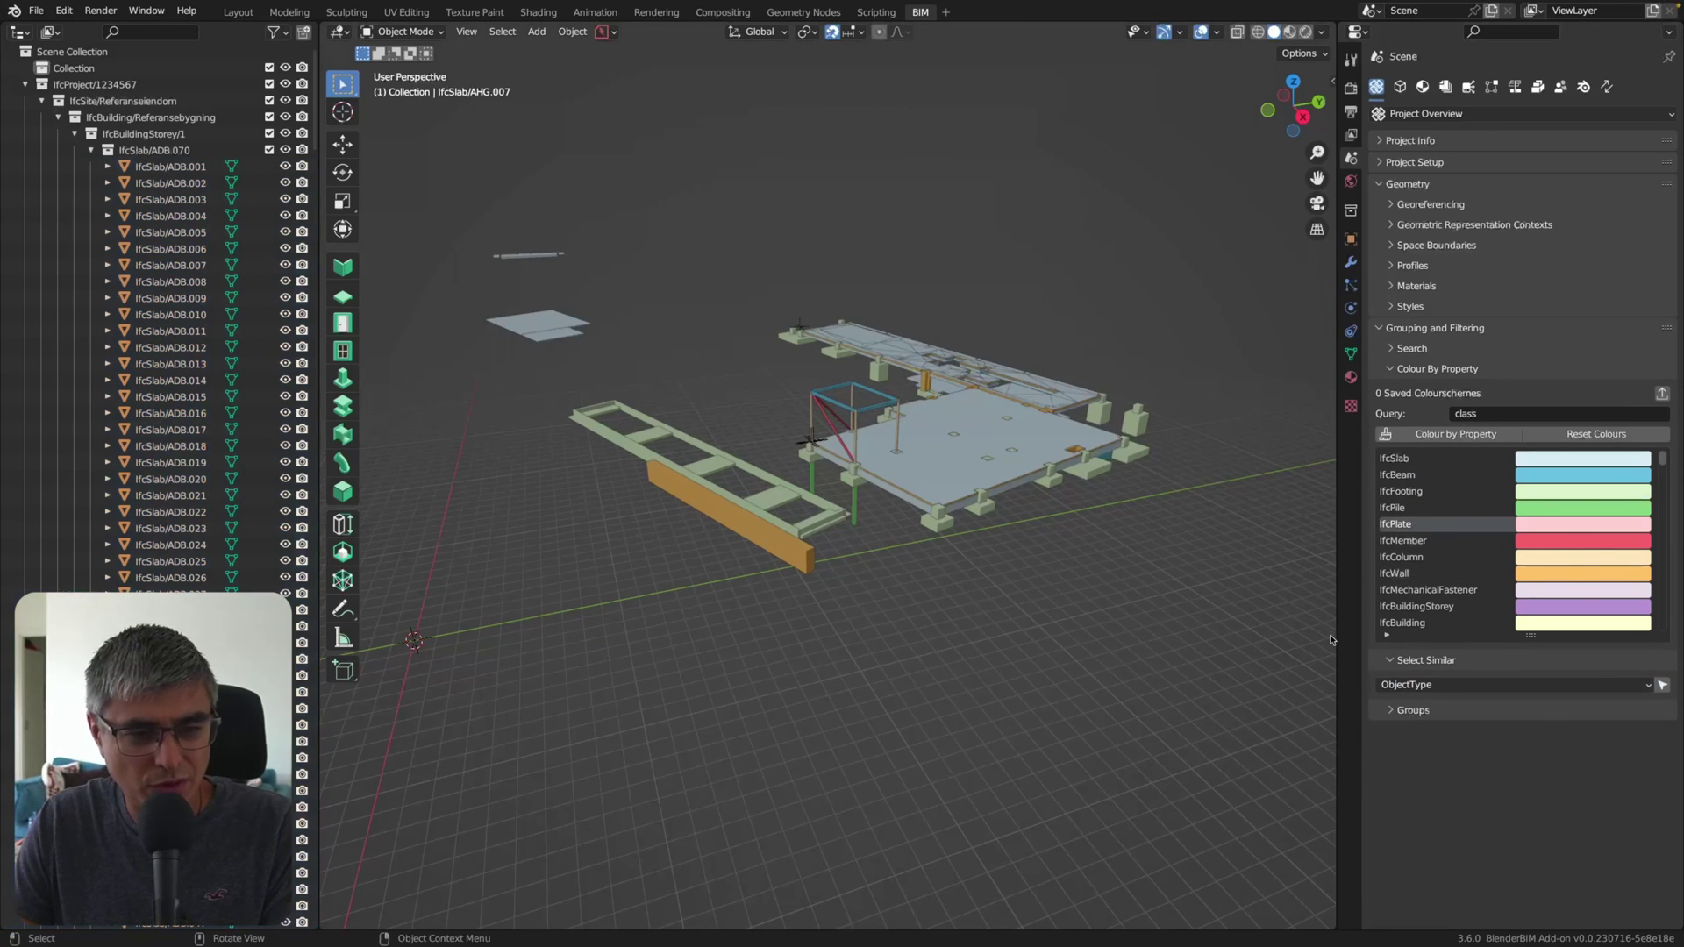
Step: Pick the tall footing beside the long slab strip and select all elements with the same ObjectType
middle_drag(1175, 579, 1115, 568)
scroll(1149, 596, up, 4)
click(937, 317)
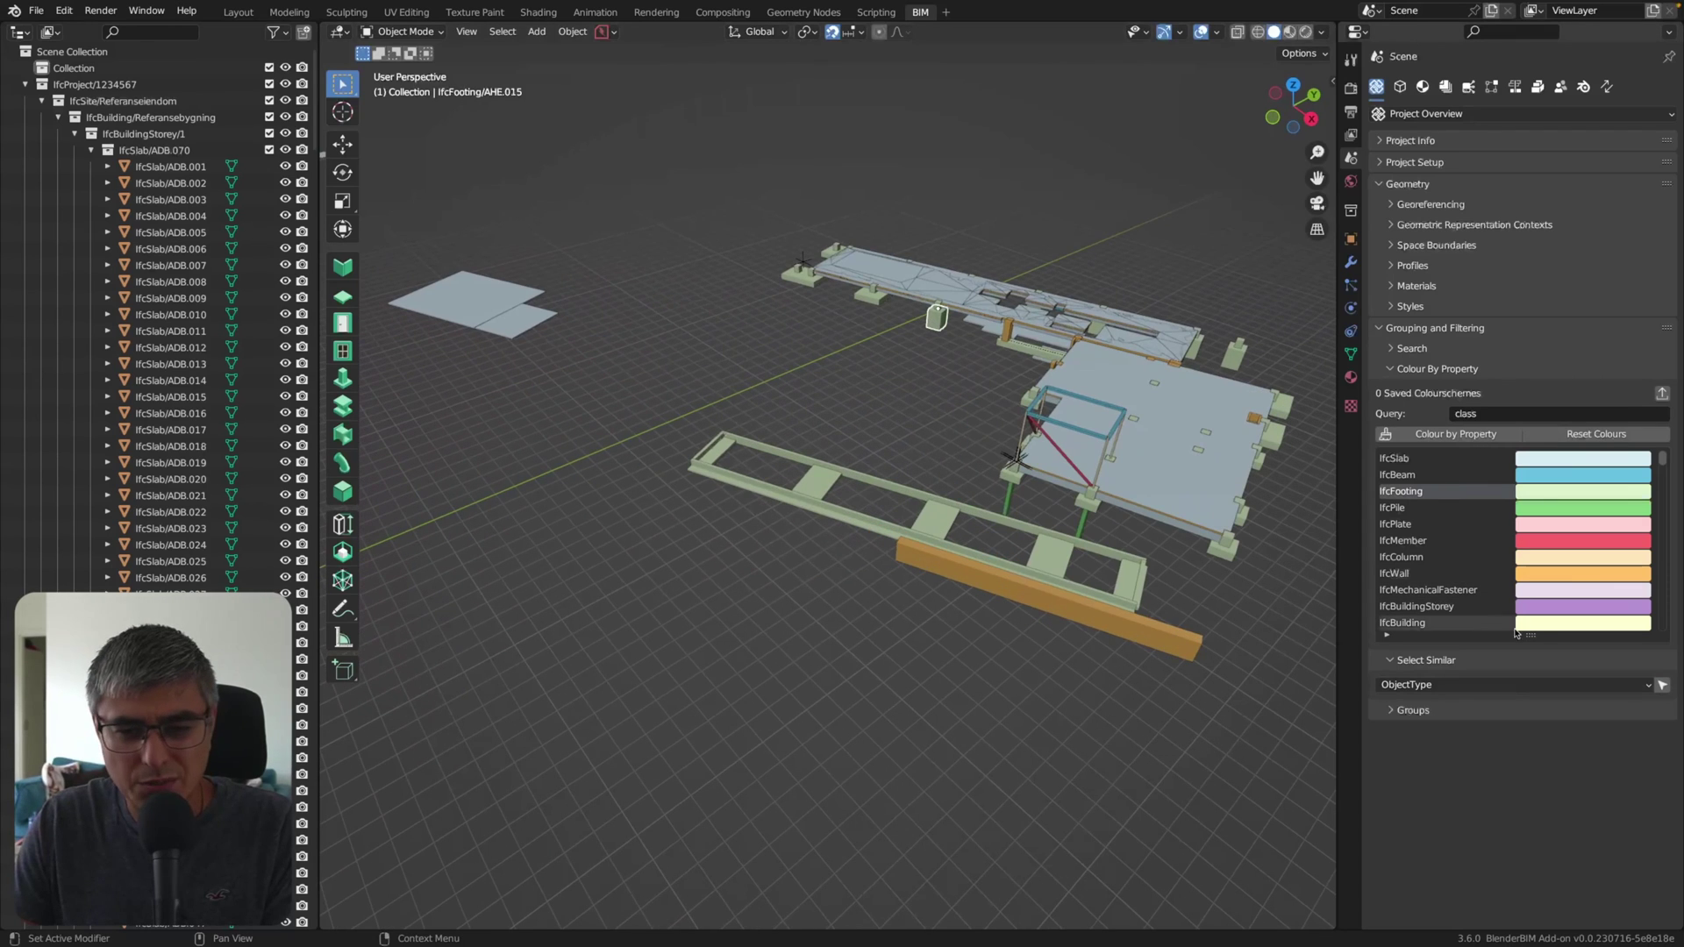
click(1661, 685)
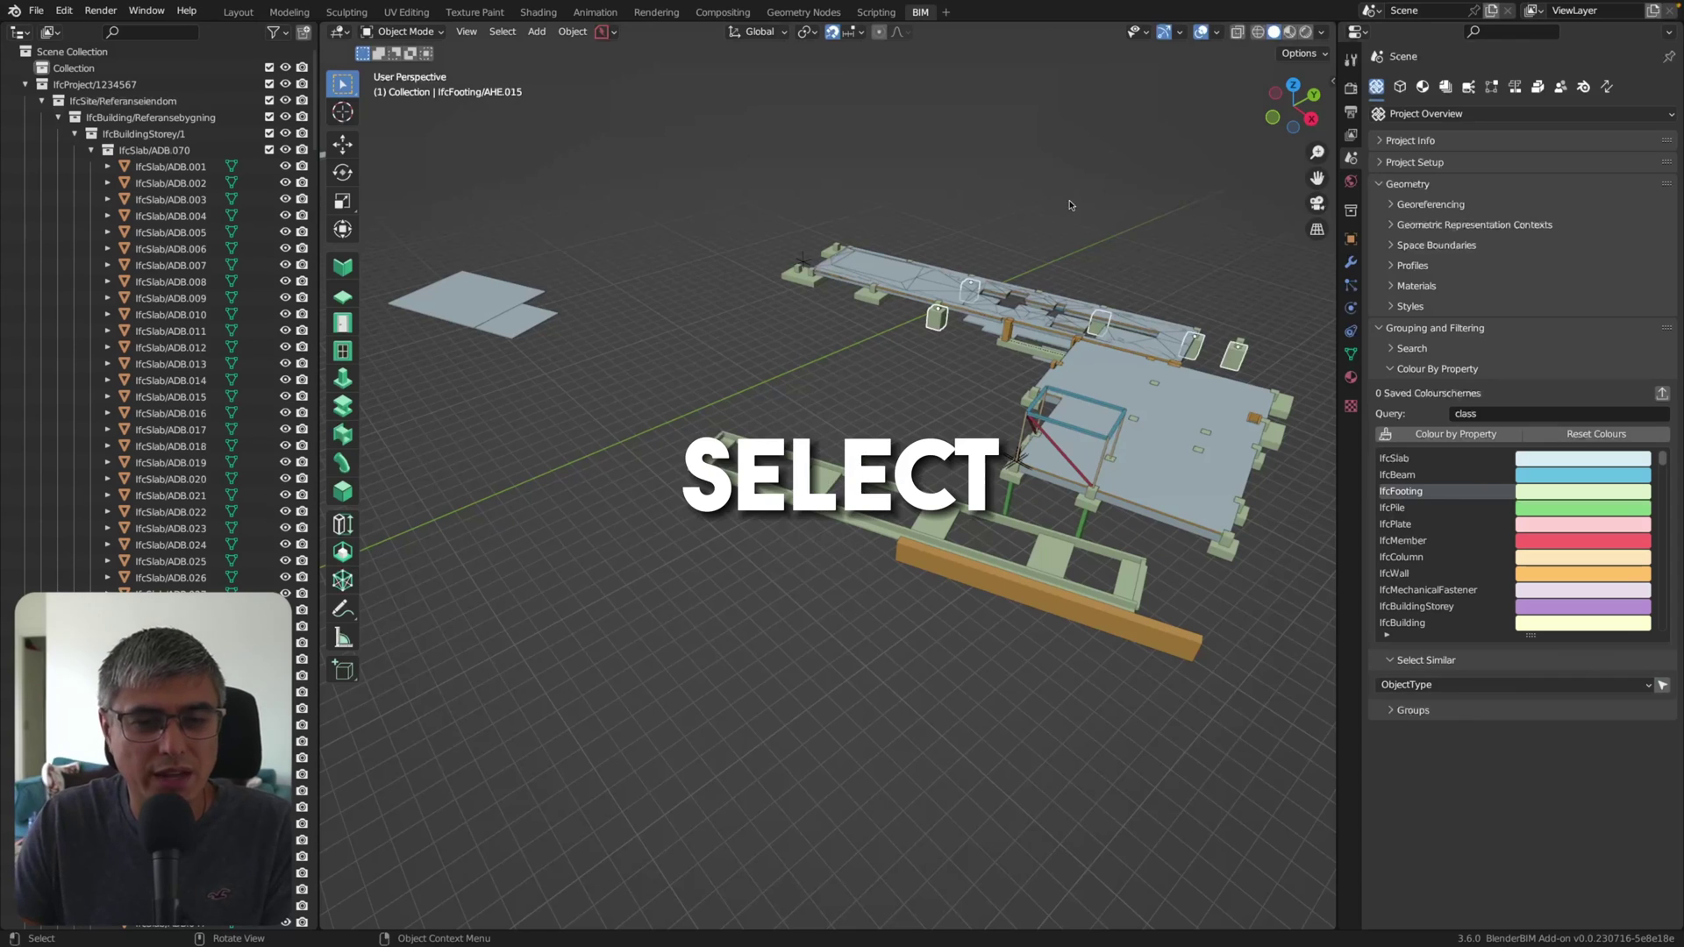
Step: Pick a flat footing and then the larger detached slab, examine the slab's attributes and property sets, and return to the project overview
click(871, 303)
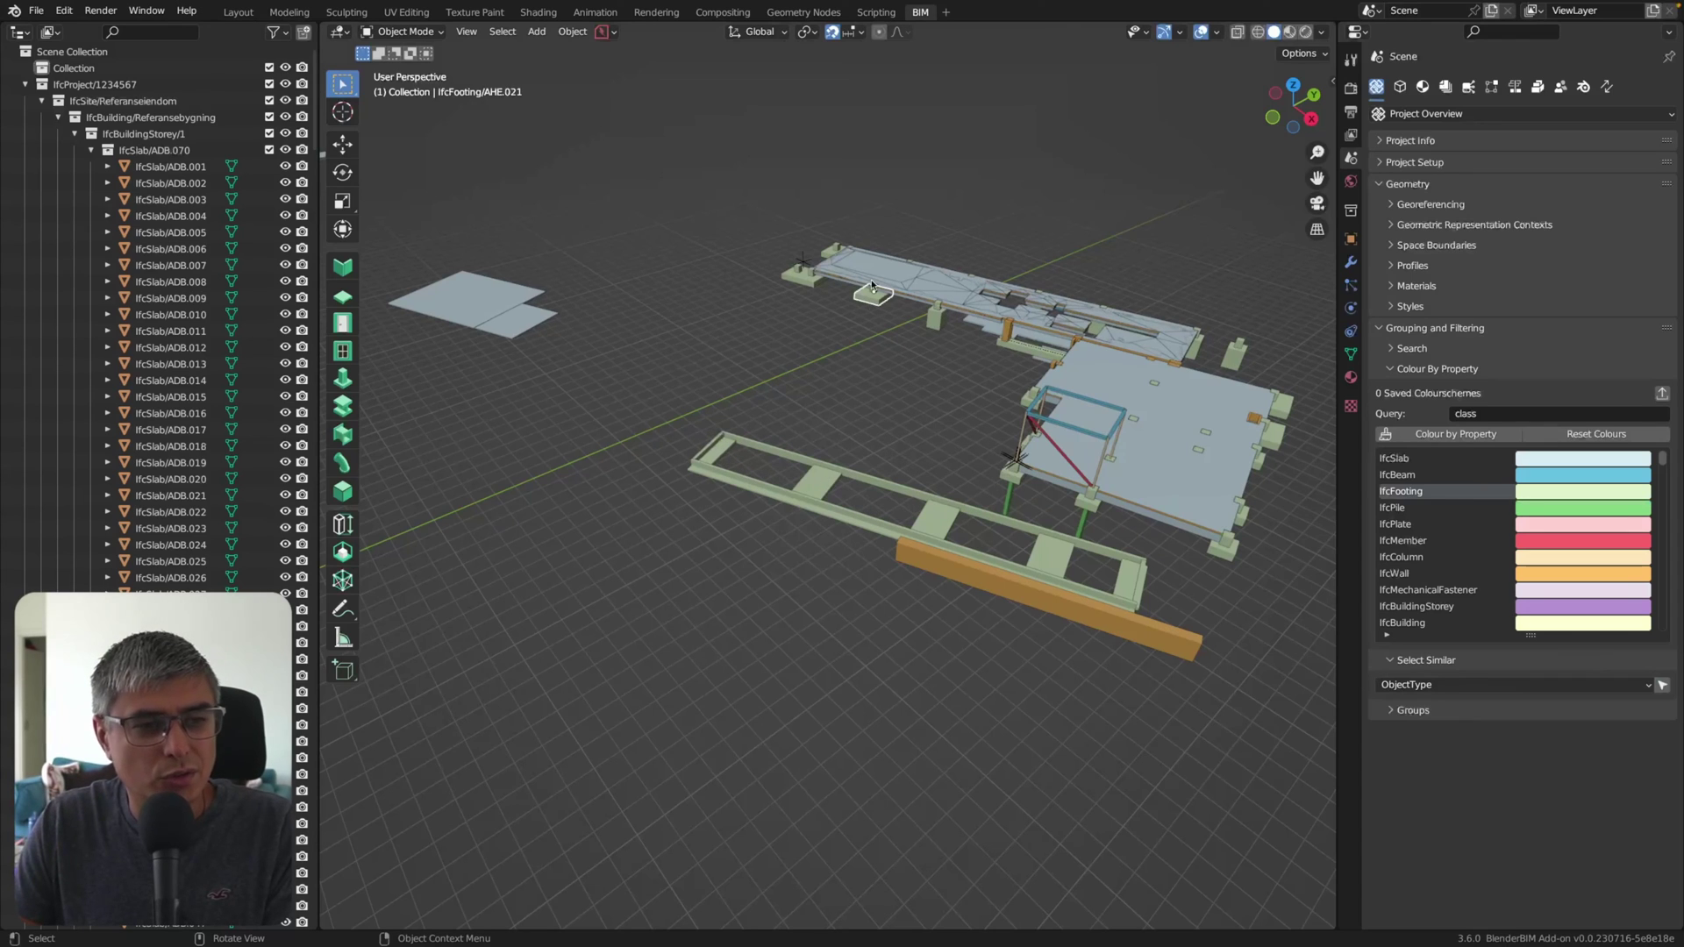
click(500, 305)
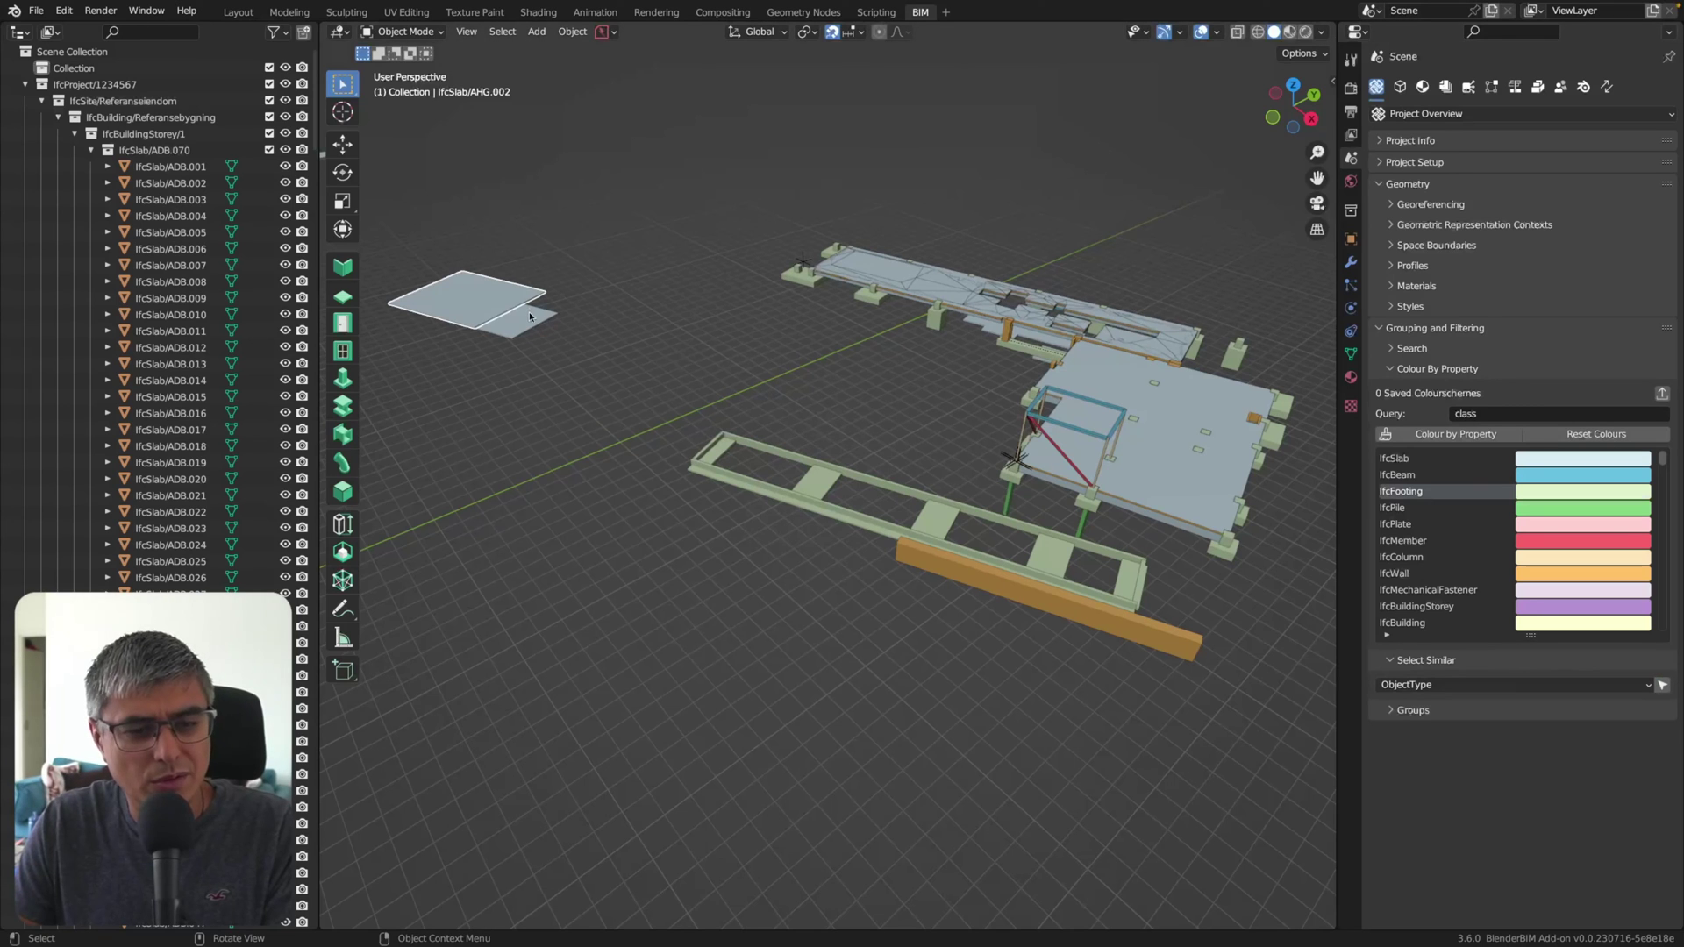
middle_drag(454, 286, 361, 264)
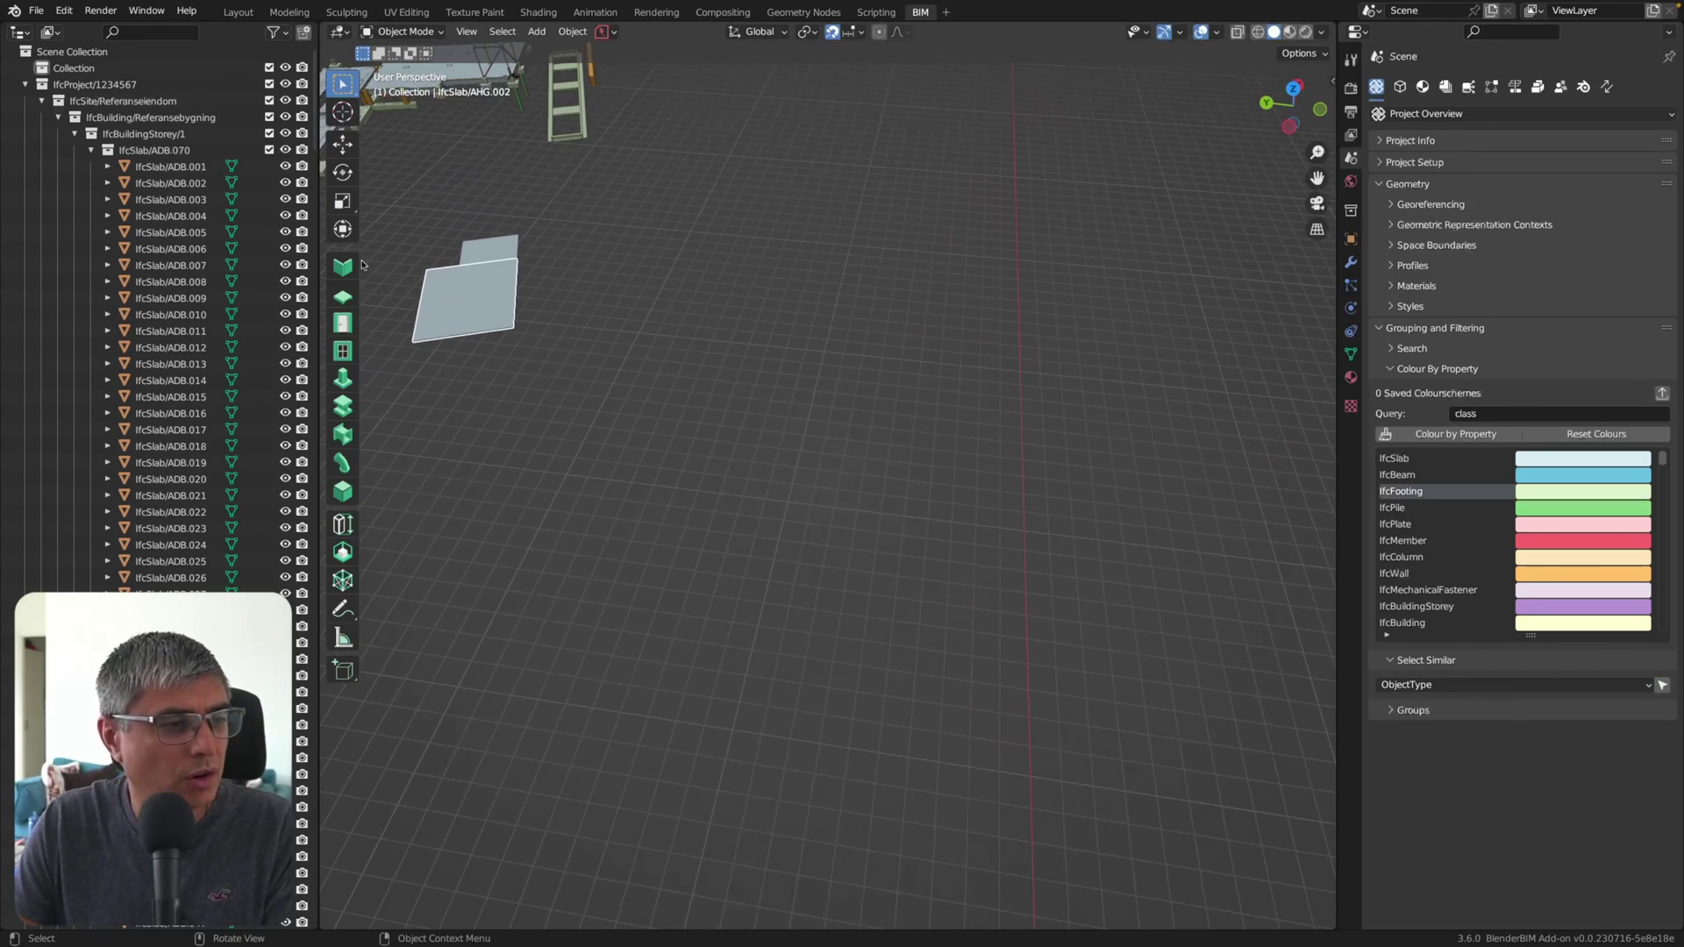
click(1401, 87)
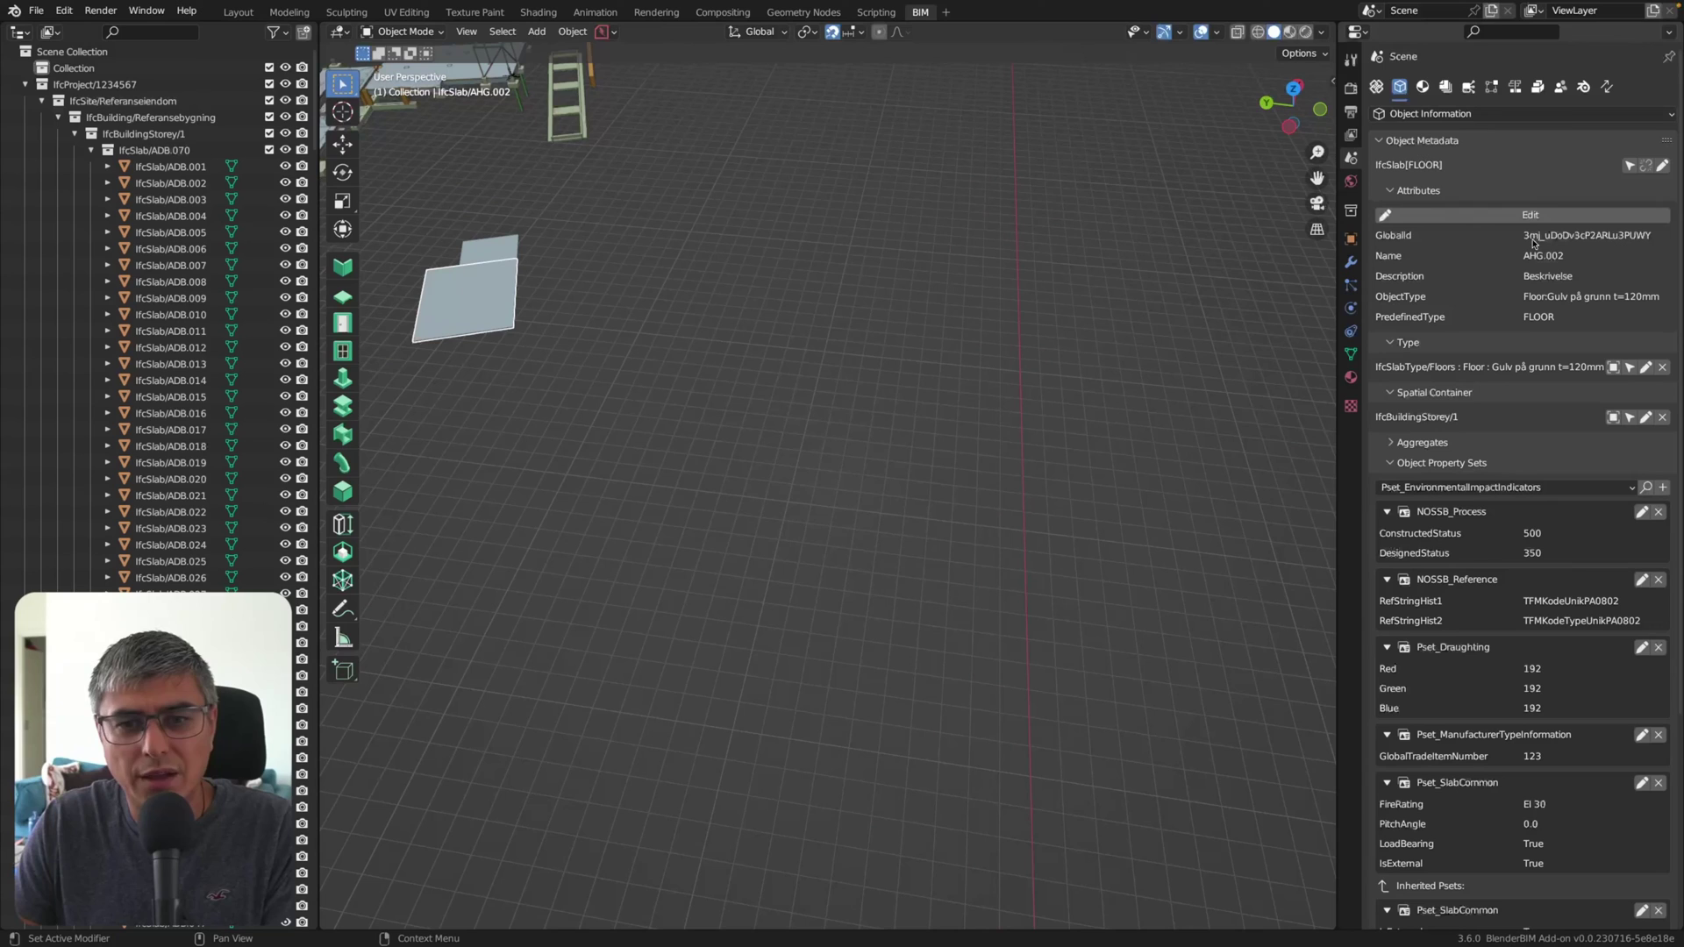
click(1376, 87)
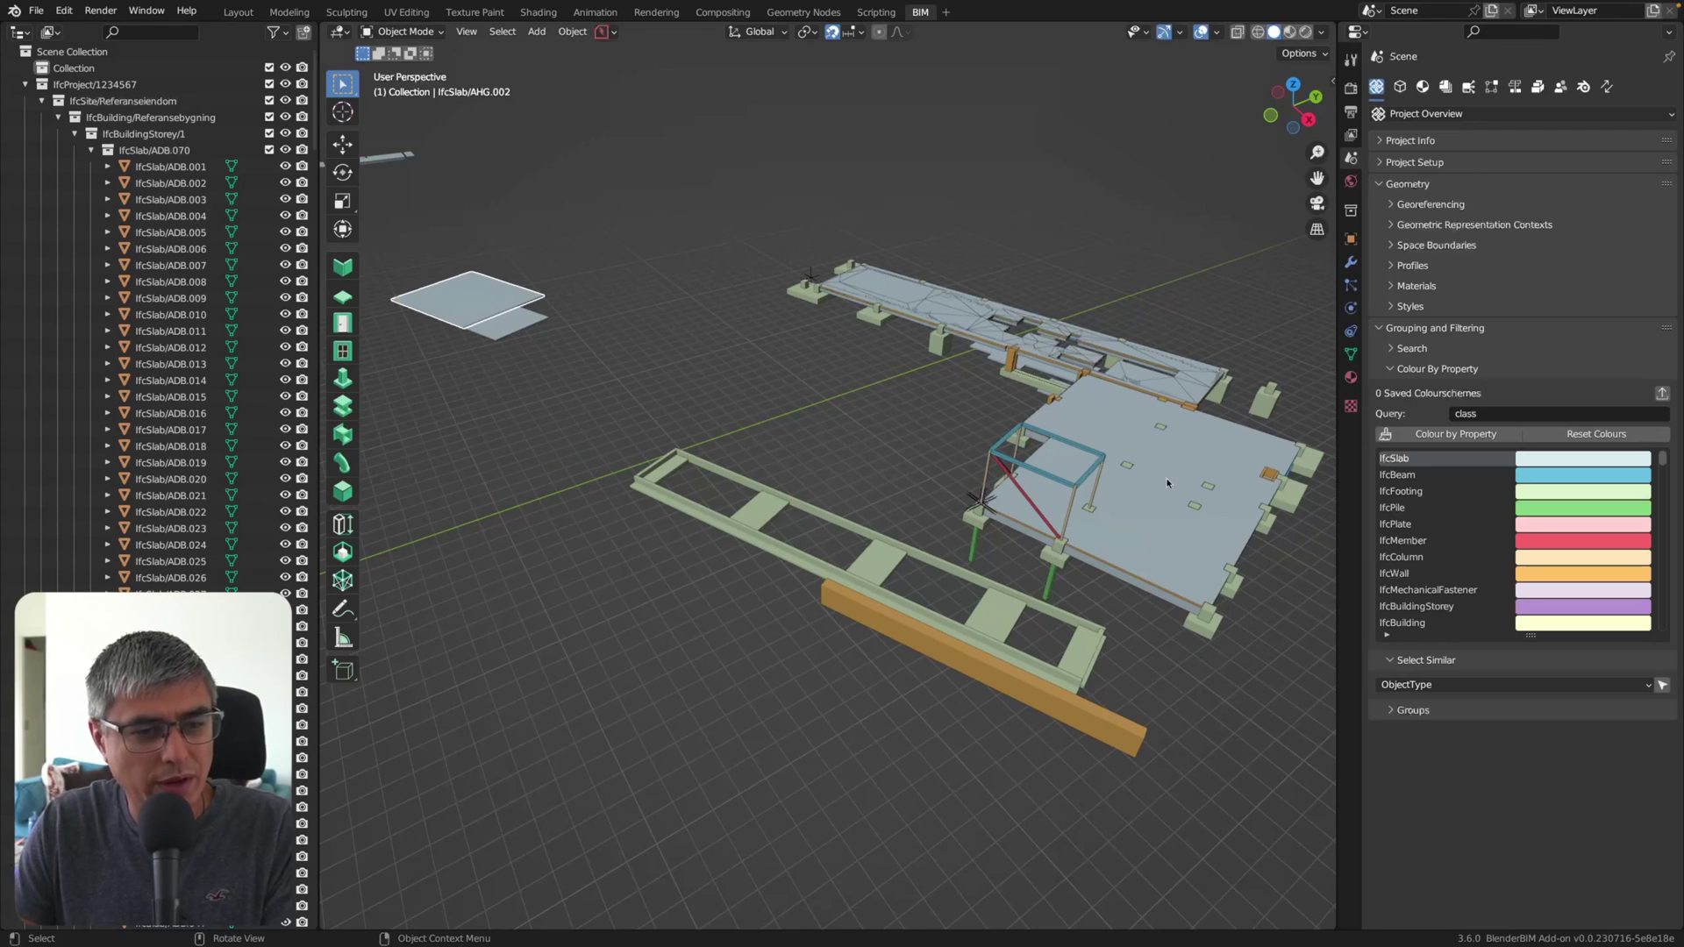
Step: Compare the attributes and property sets of the large floor slab and the two detached slabs, and return to the project overview
click(1138, 521)
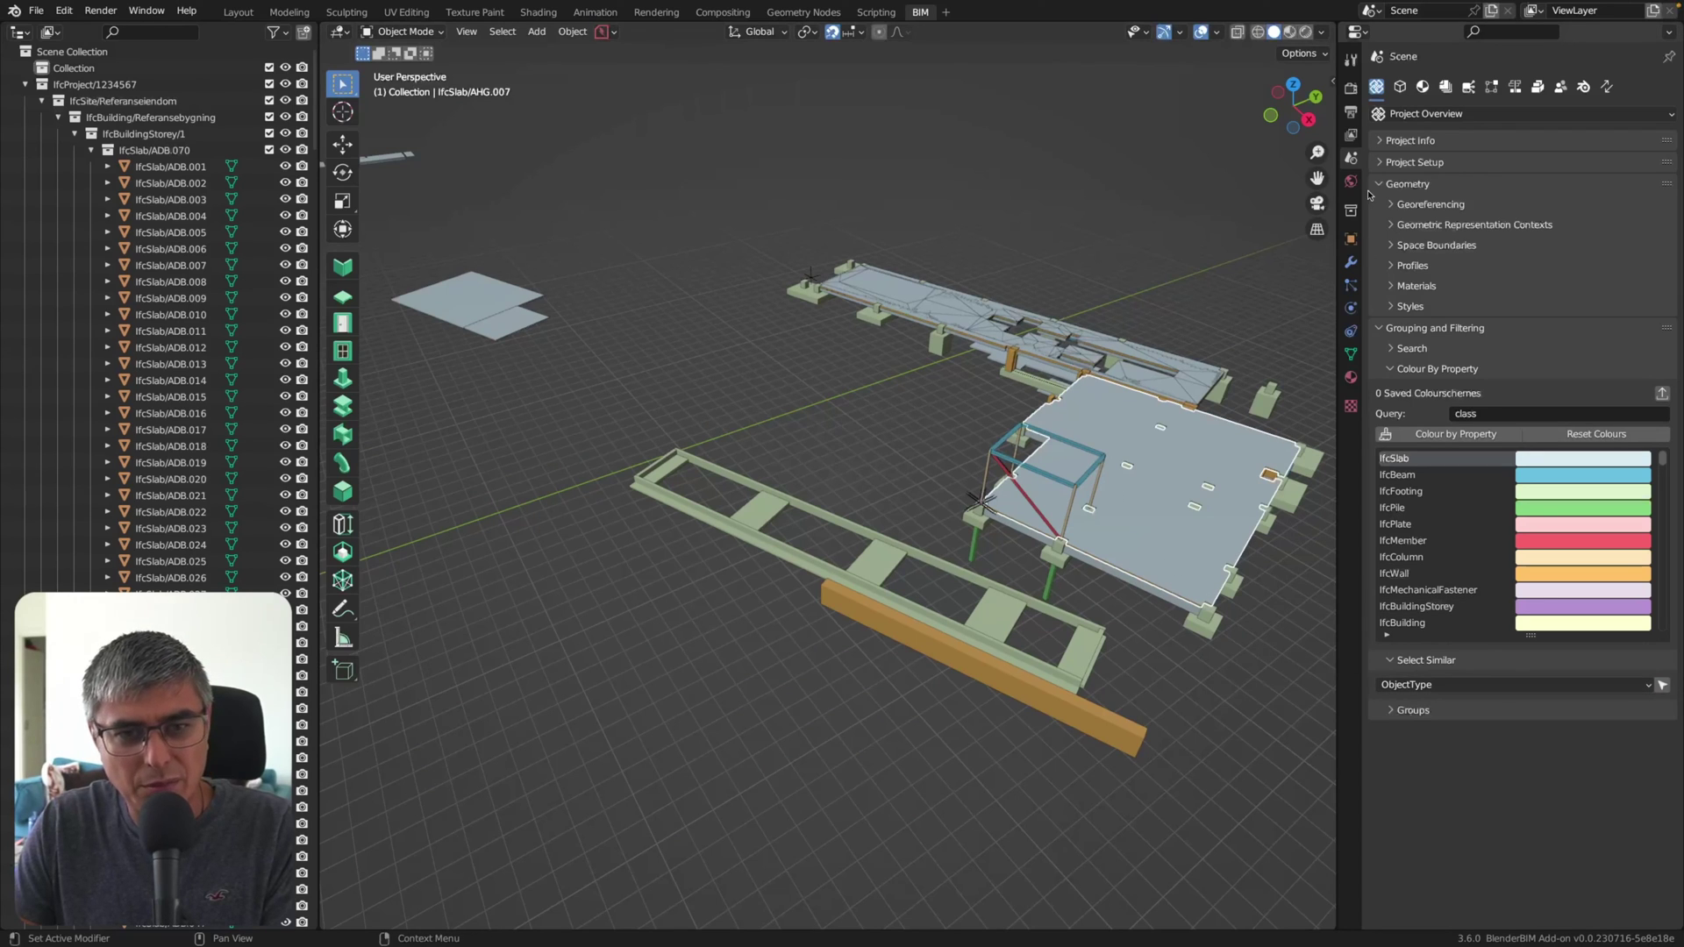
click(1401, 87)
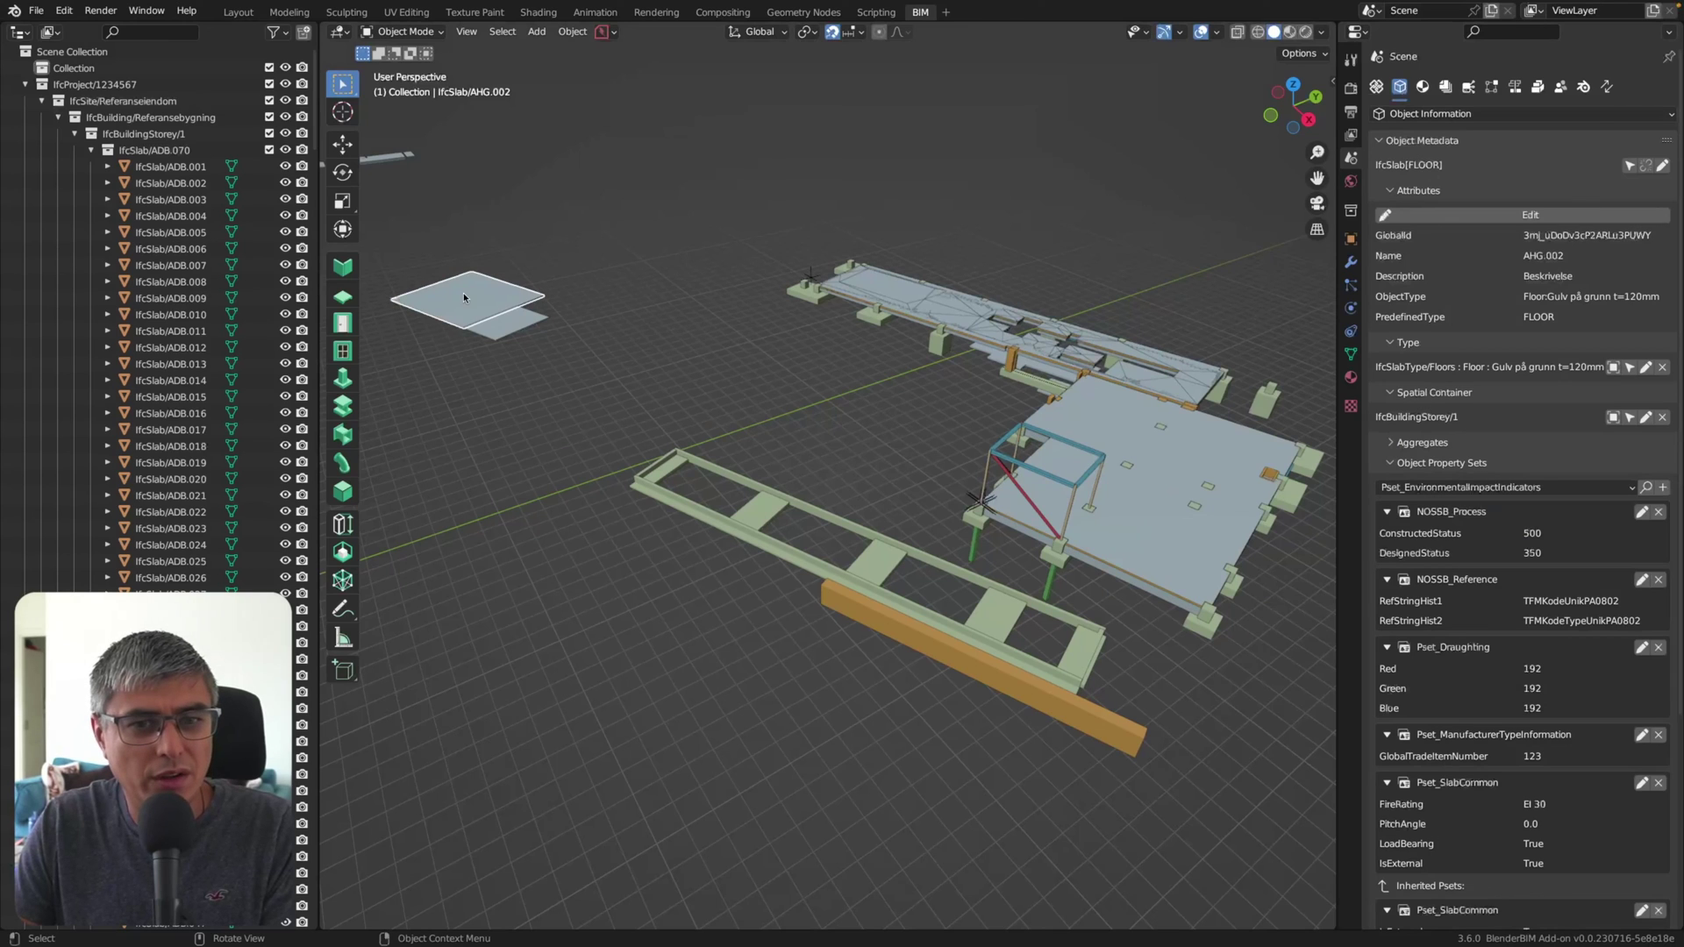
click(514, 331)
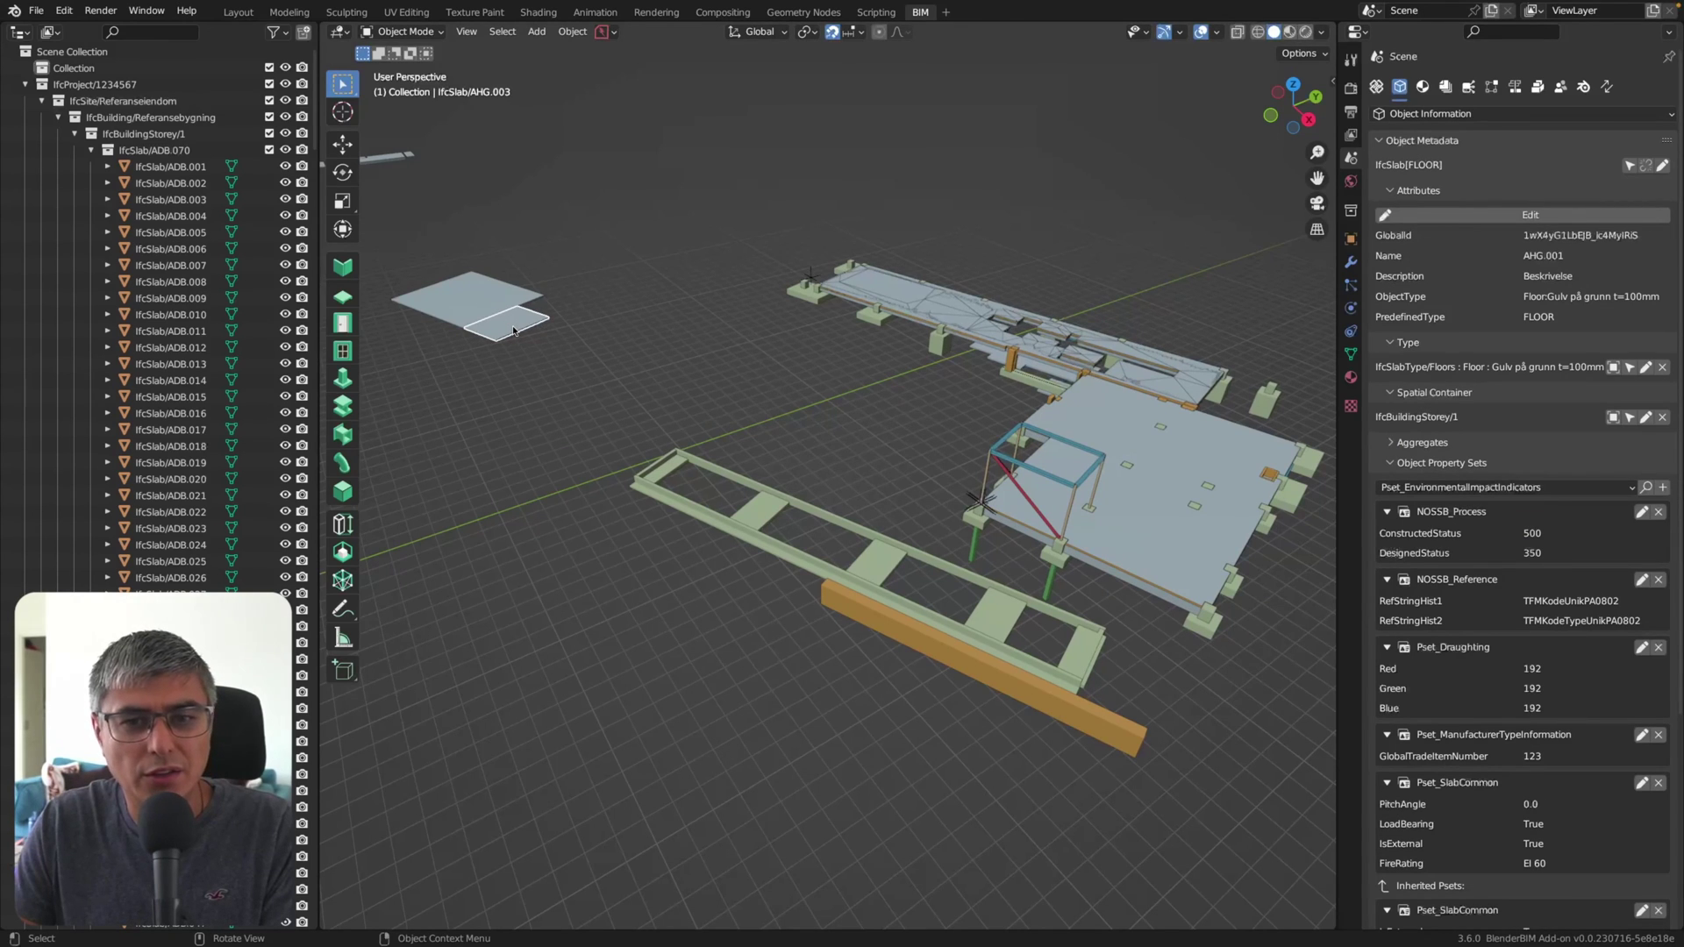
click(504, 320)
click(1376, 87)
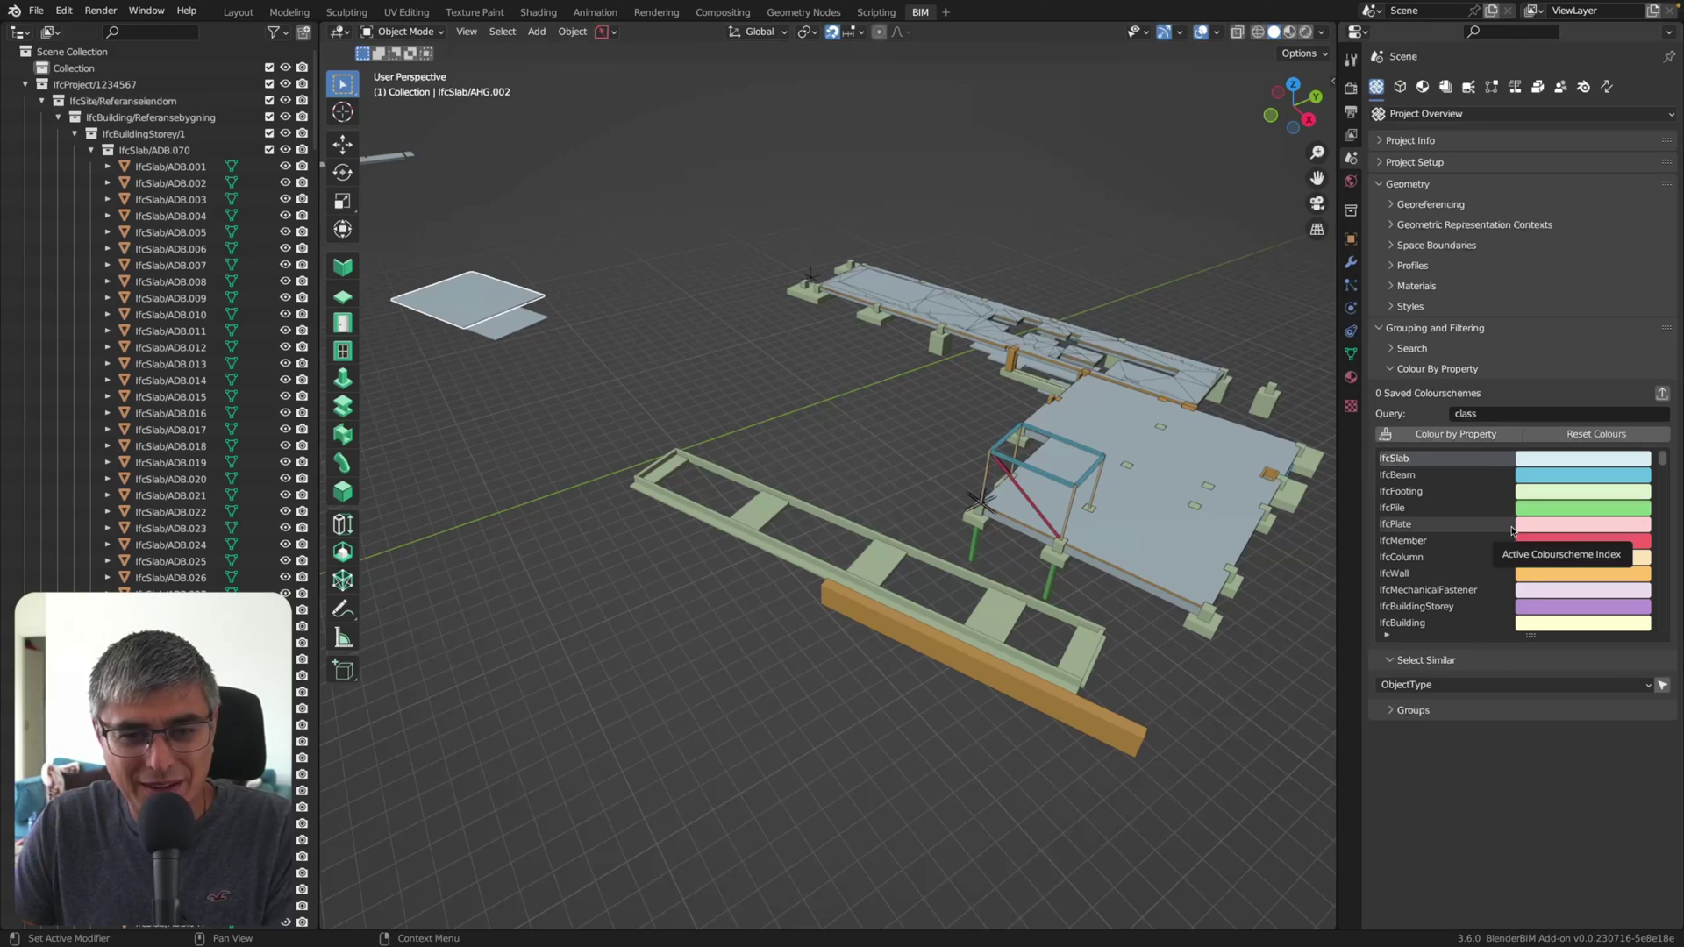
Step: Set Select Similar to Name and select the elements sharing a name with the larger detached slab, and likewise for the smaller one
click(1638, 695)
click(1224, 743)
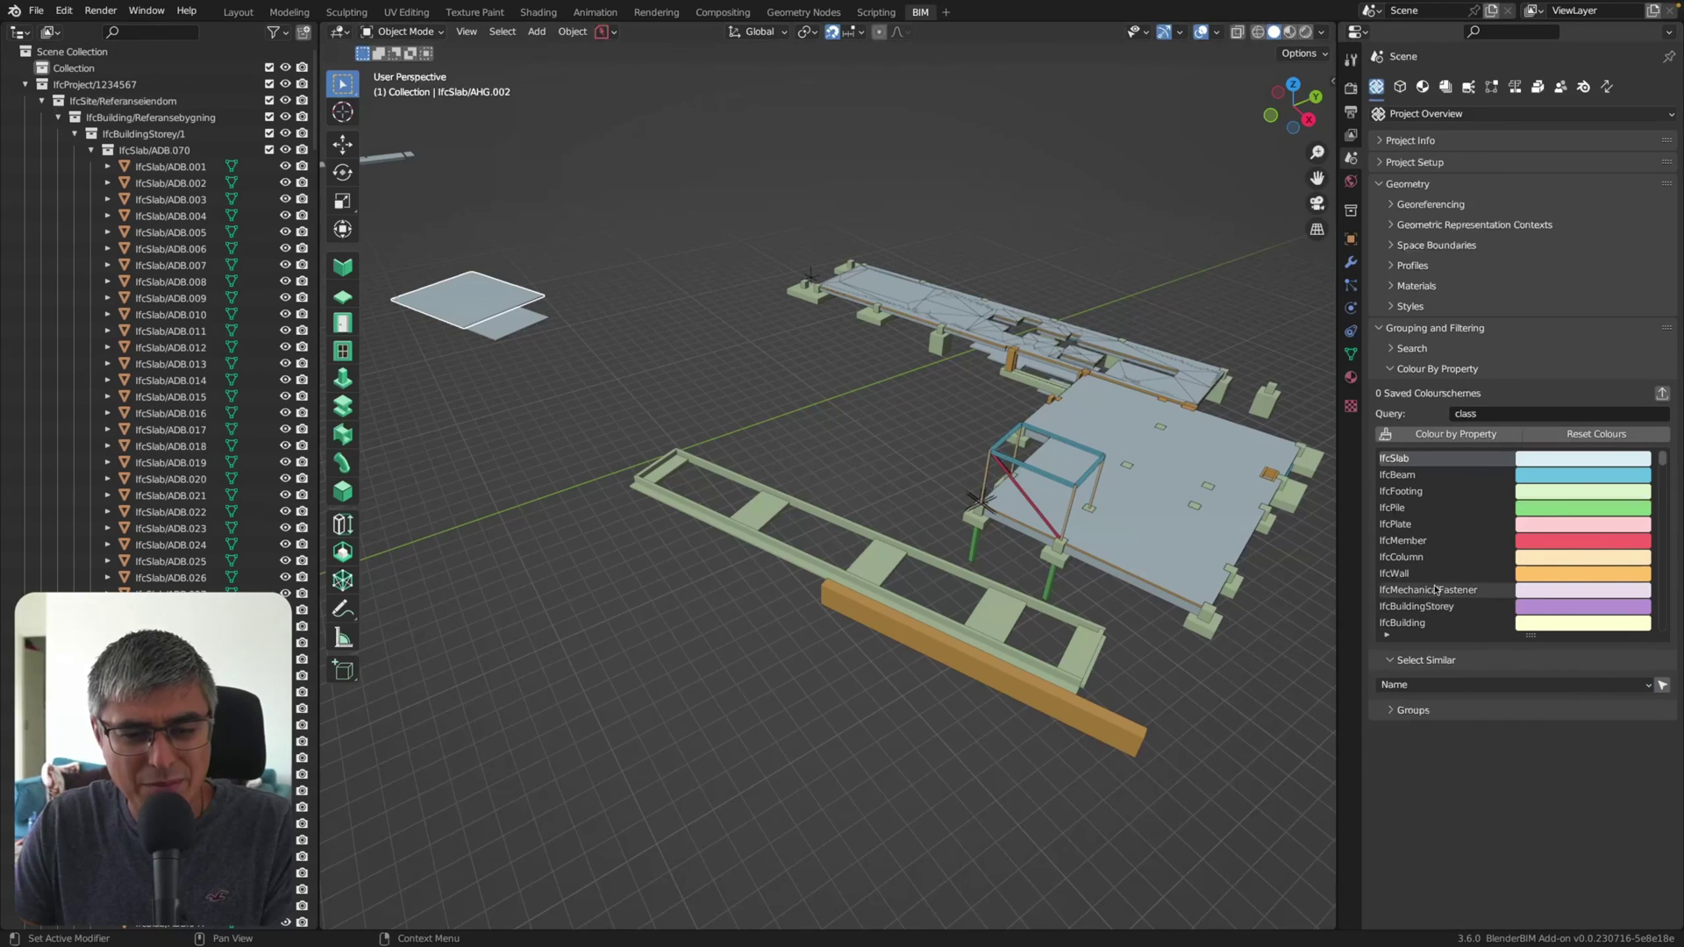
click(1663, 689)
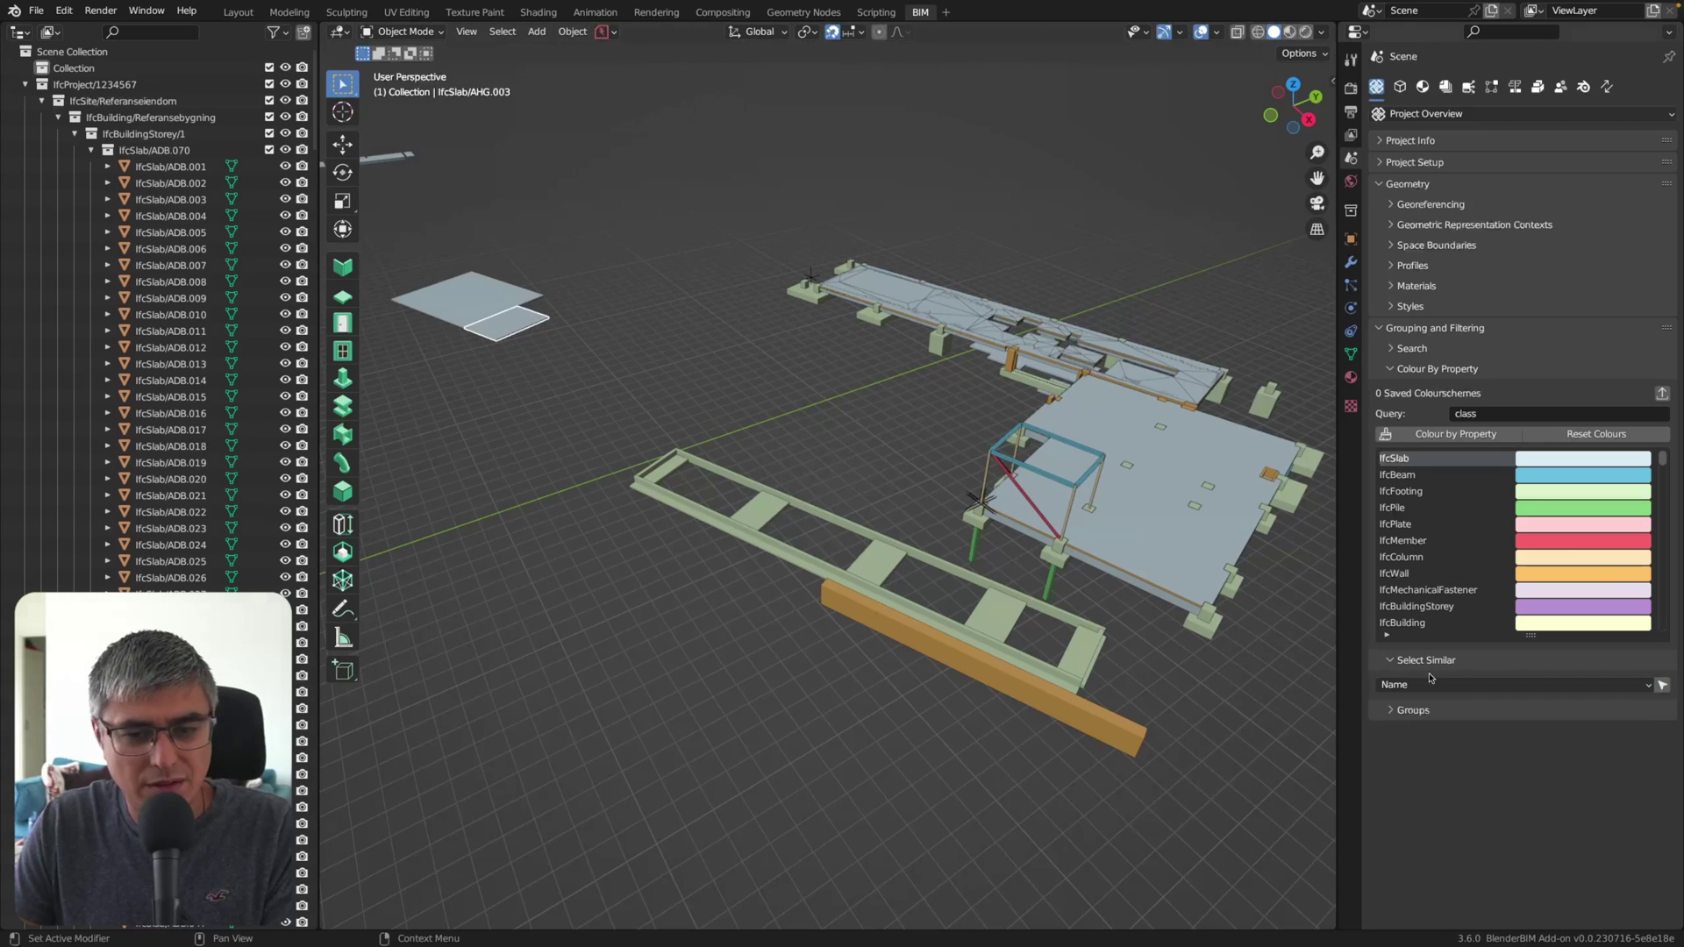
click(1665, 689)
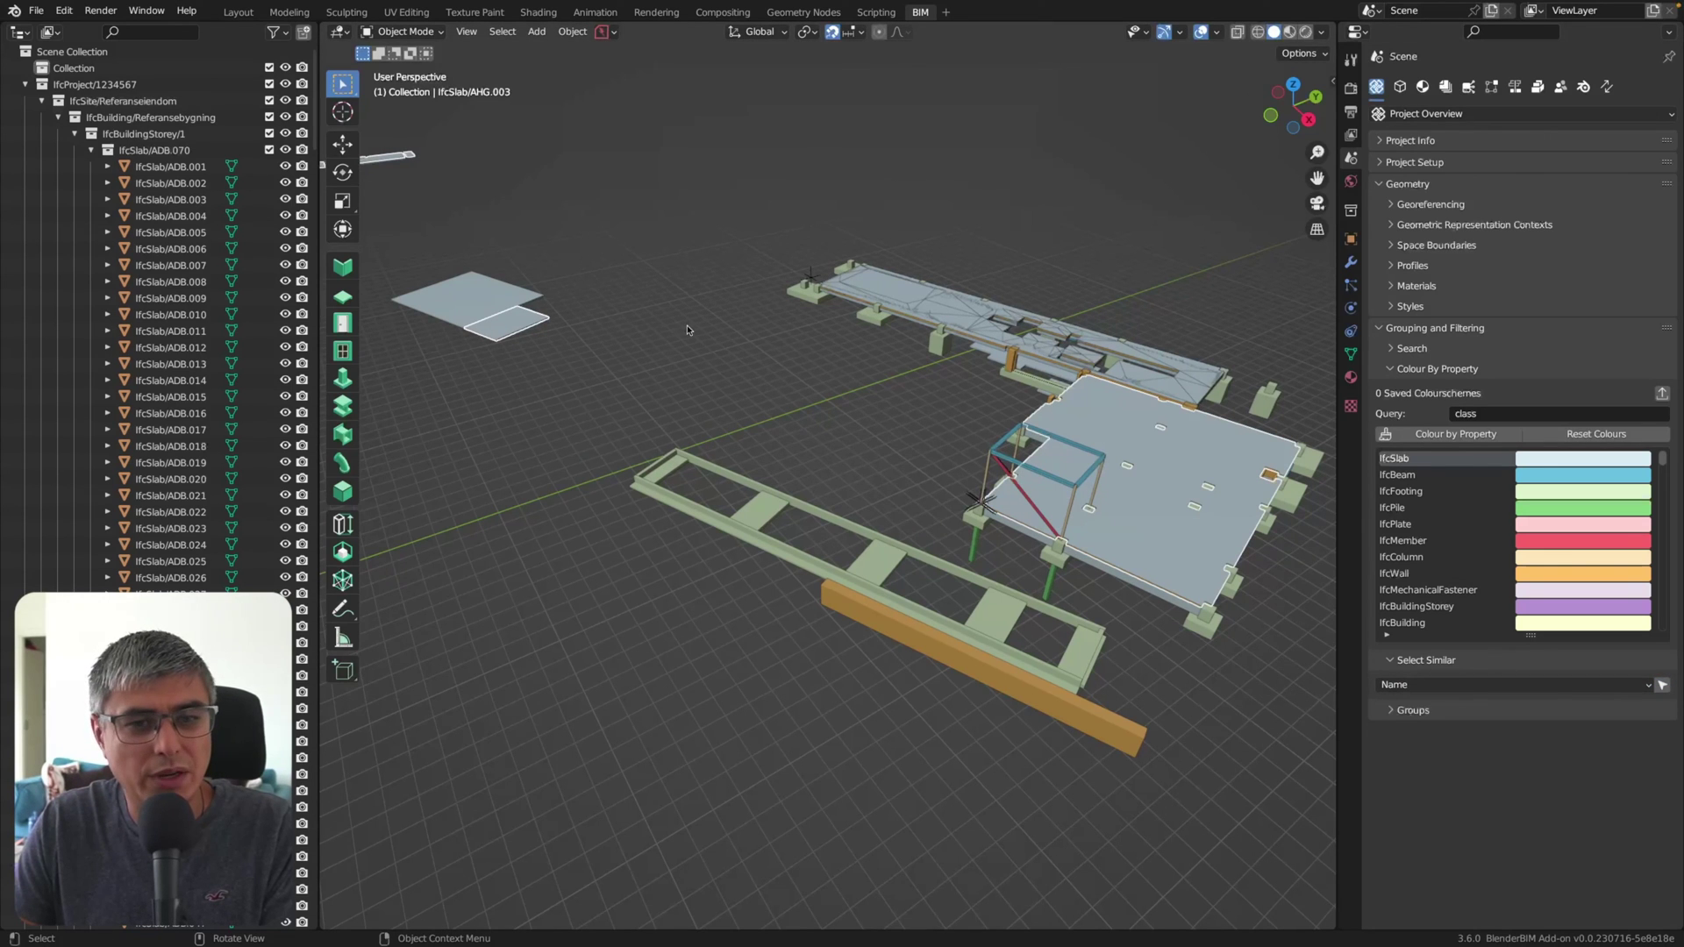
middle_drag(614, 294, 455, 277)
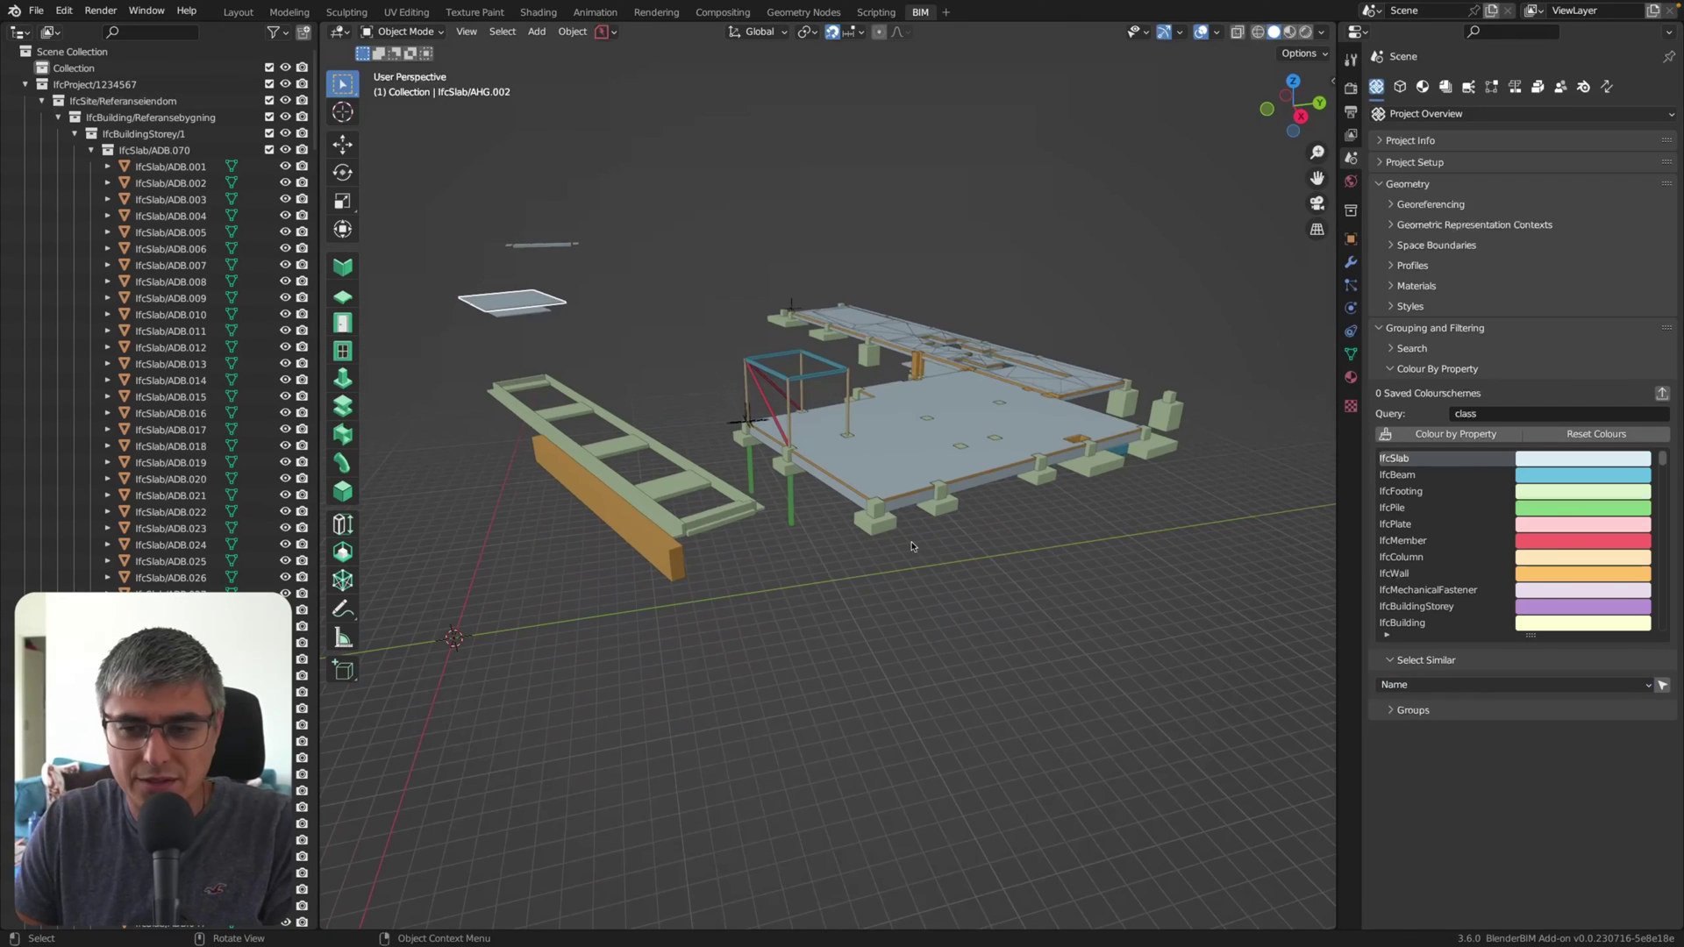
middle_drag(958, 540, 1017, 548)
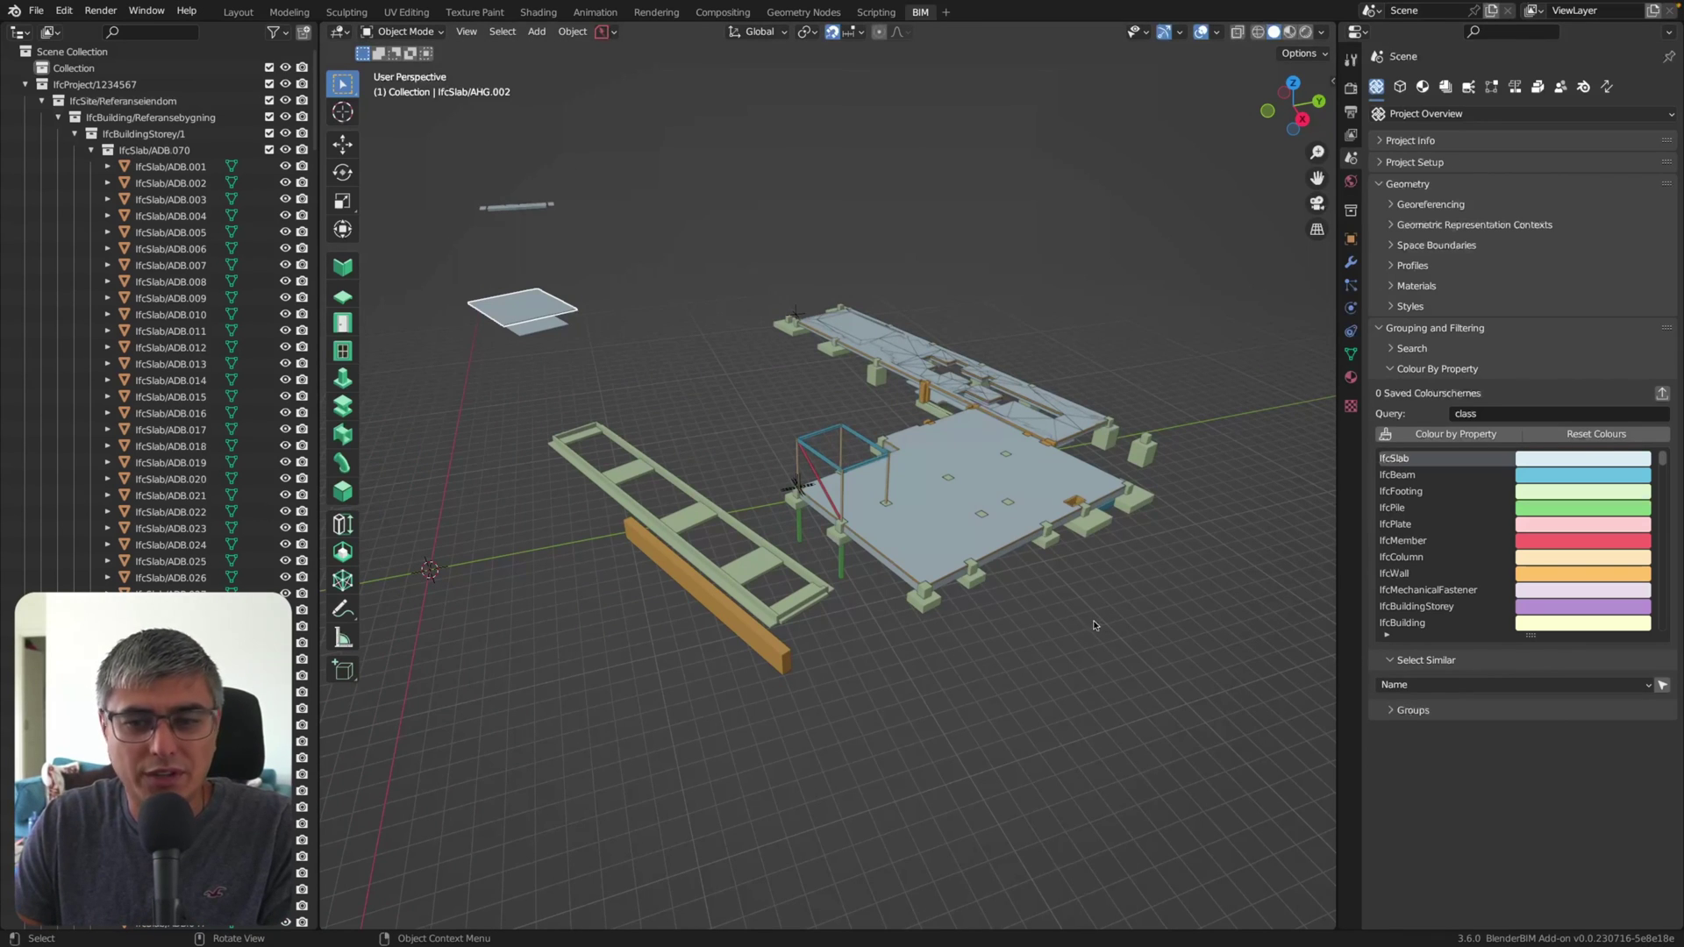